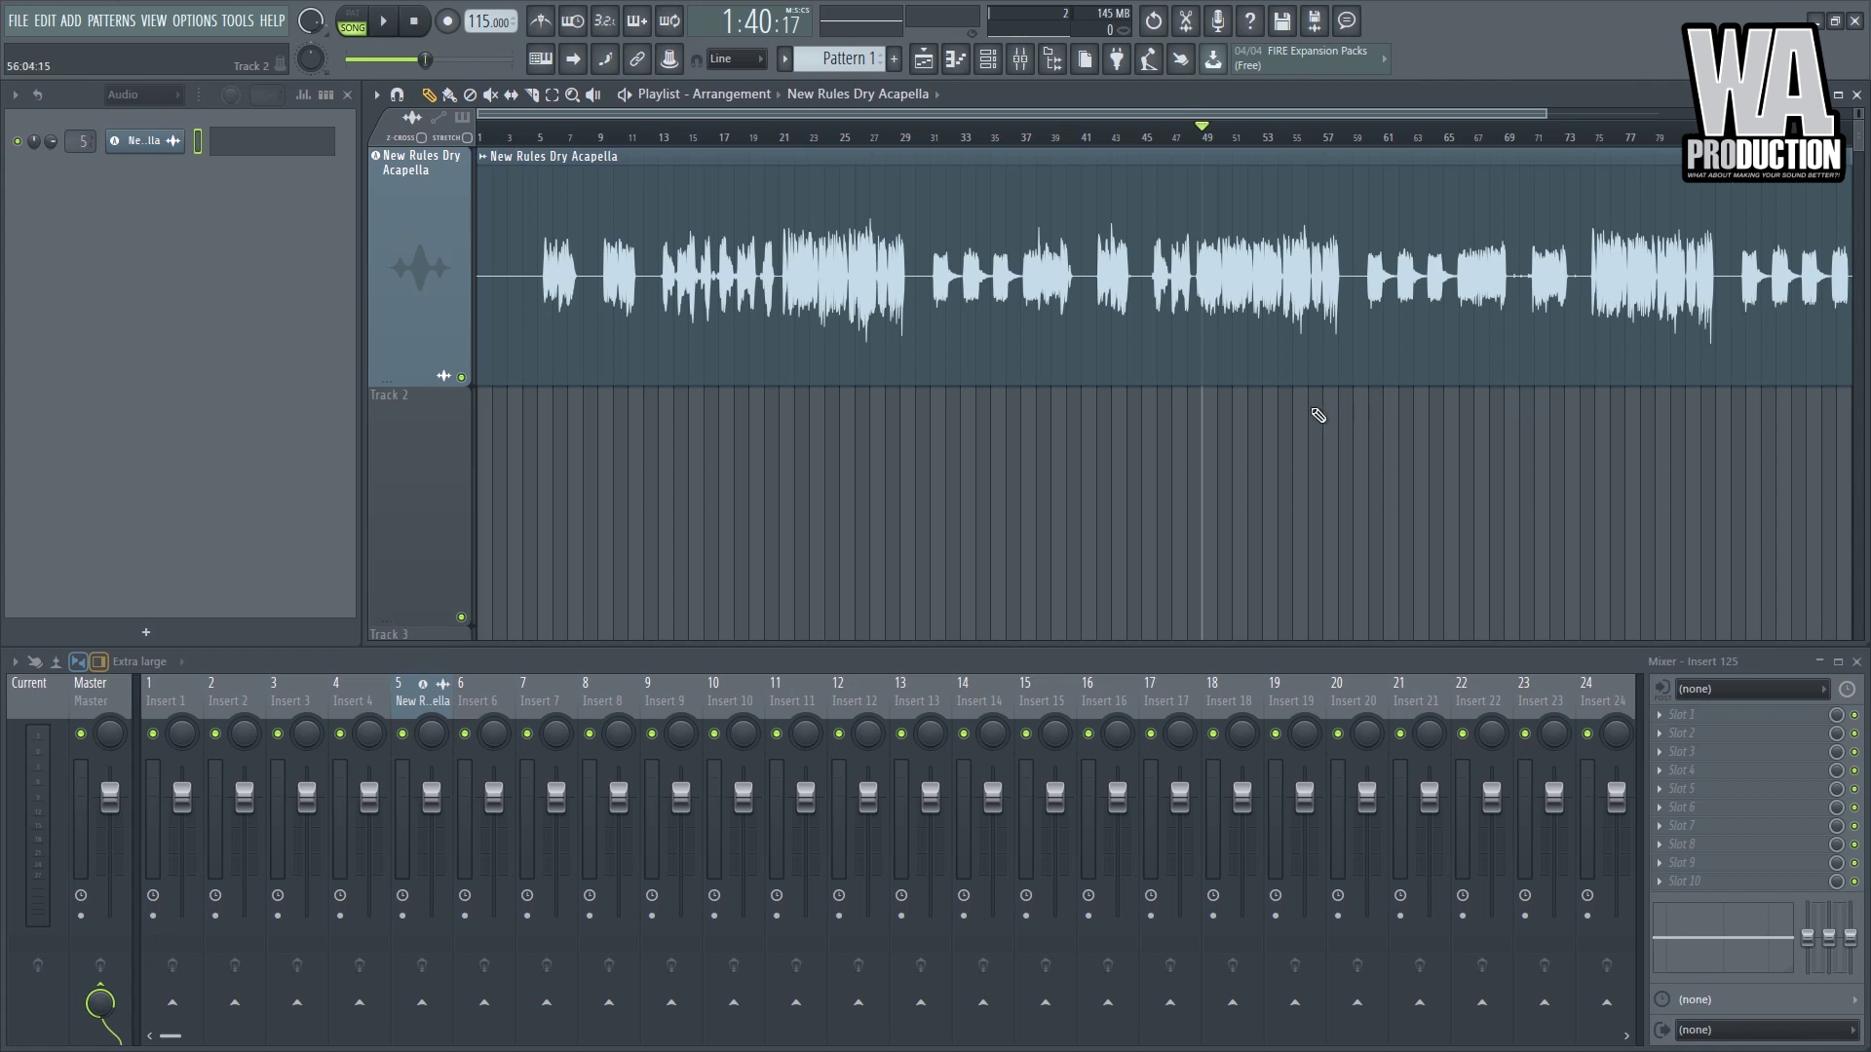
# - Play the start of the acapella briefly and zoom in on the playlist
pyautogui.press('space')
pyautogui.scroll(2, 1303, 353)
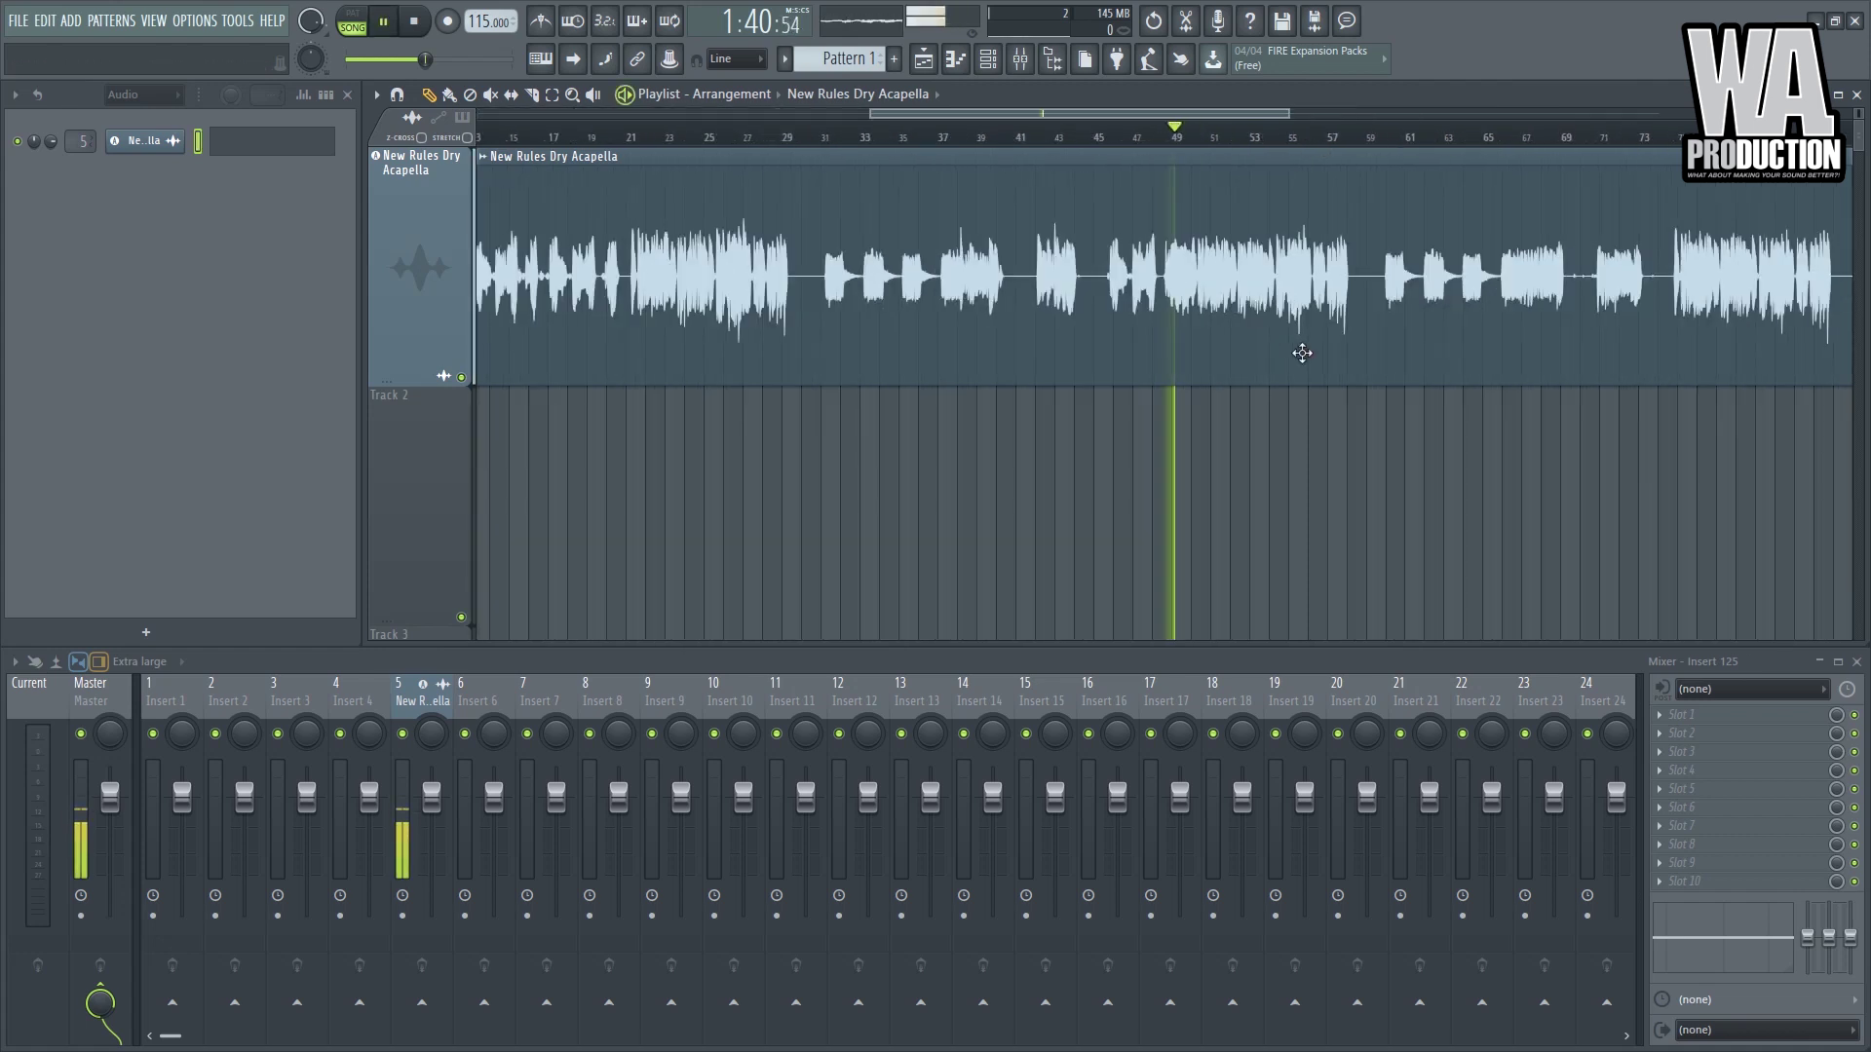
pyautogui.press('space')
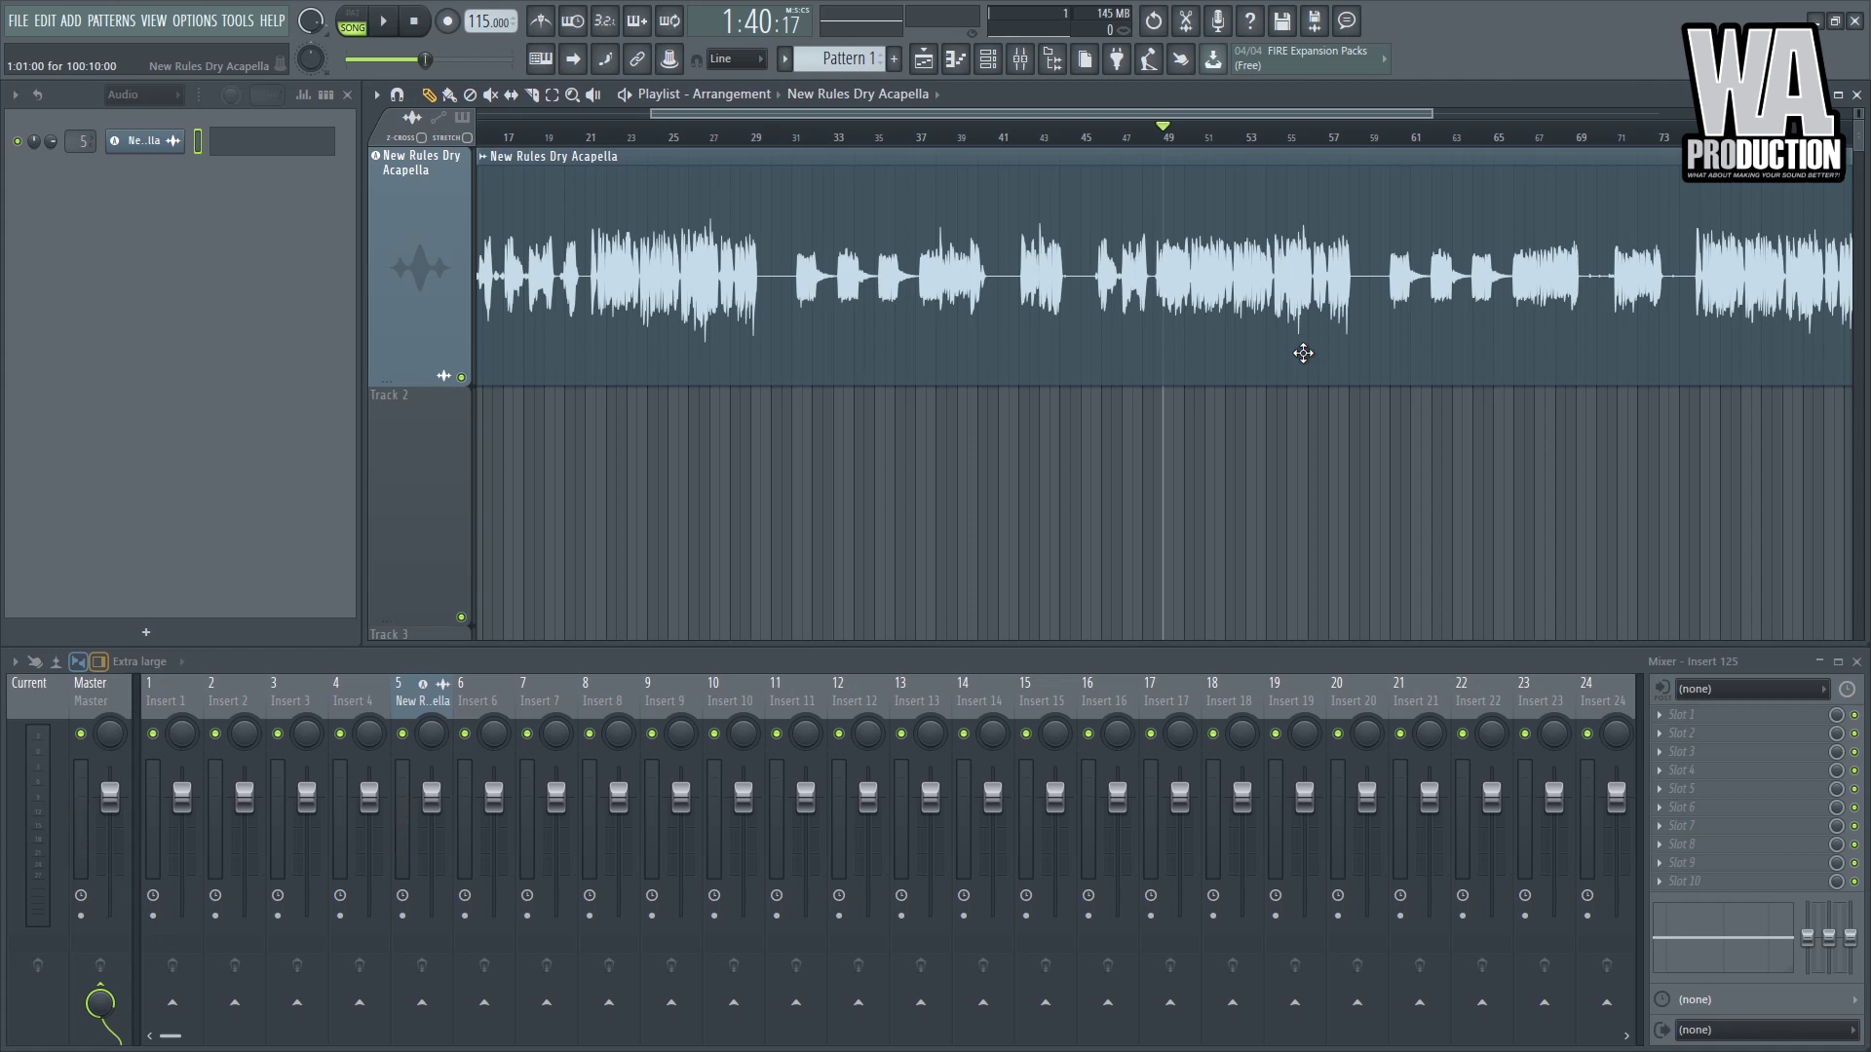
pyautogui.moveTo(1211, 144); pyautogui.dragTo(1074, 115)
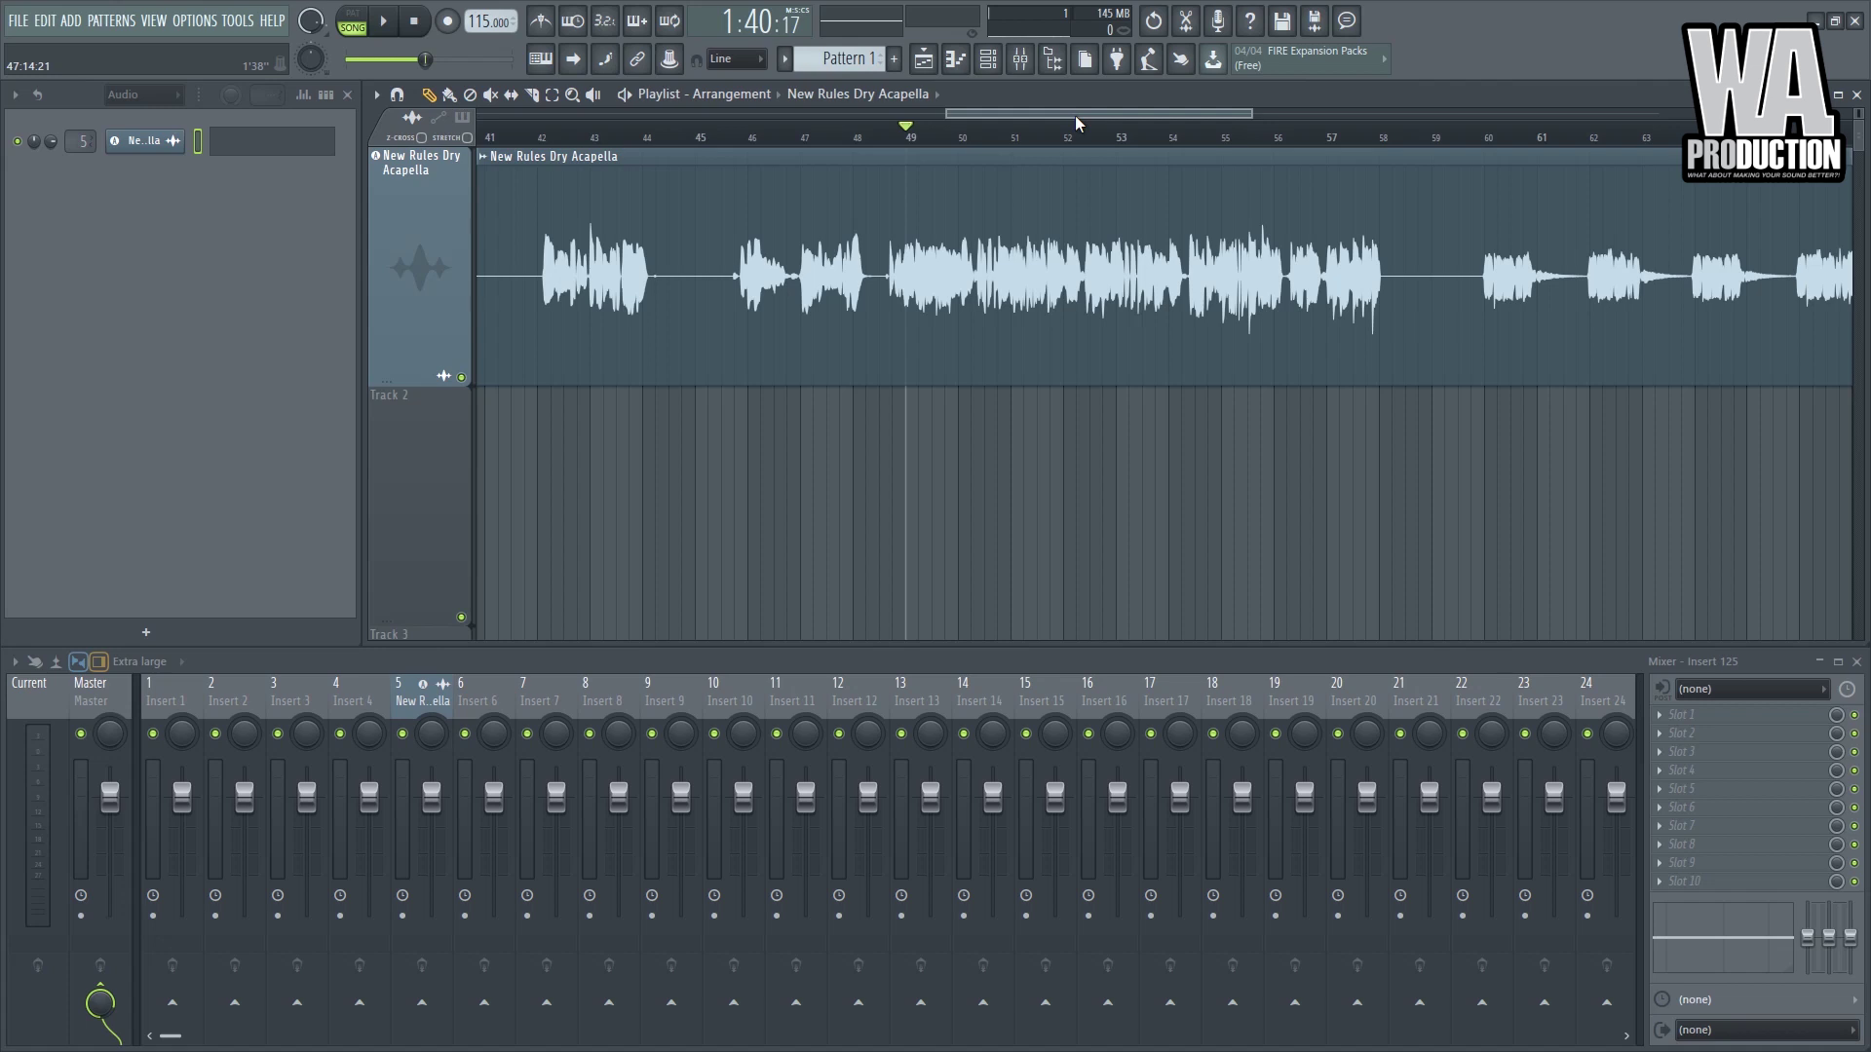
# - Audition the acapella from bar 49, zoom back out, and open the clip's sample options
pyautogui.press('space')
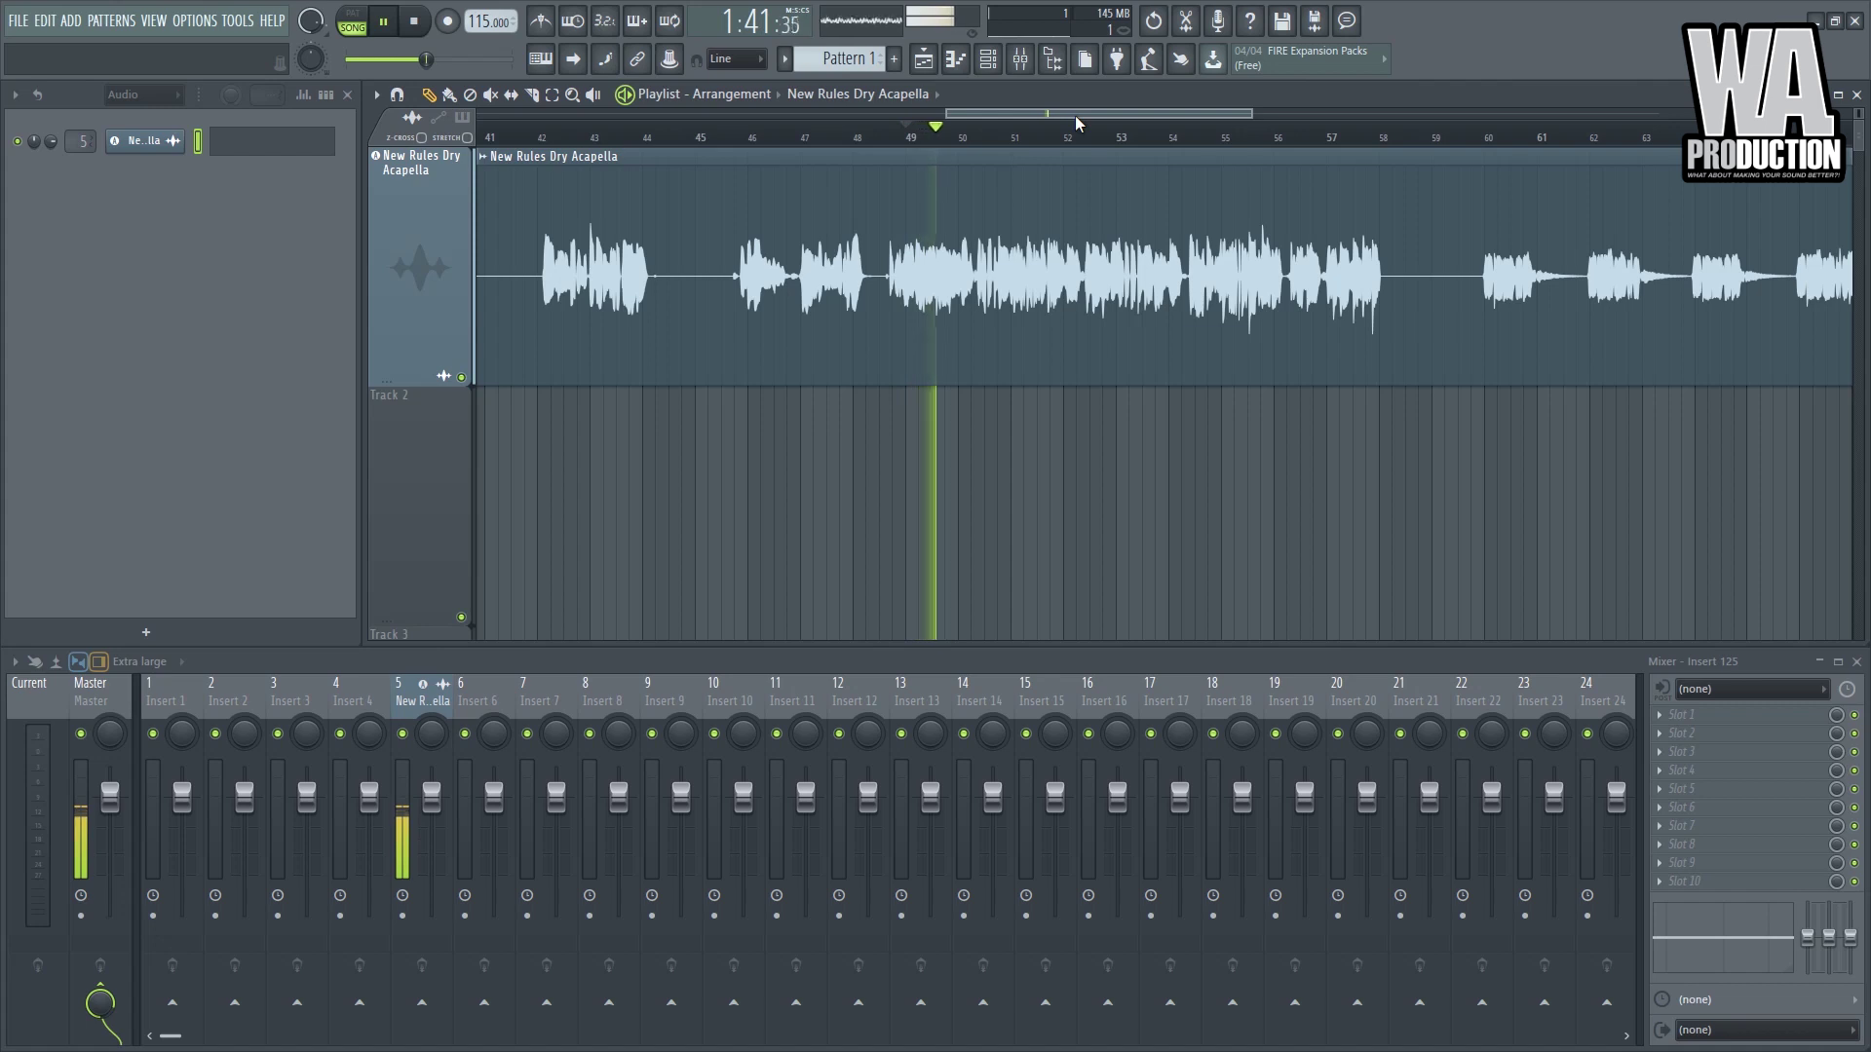
pyautogui.press('space')
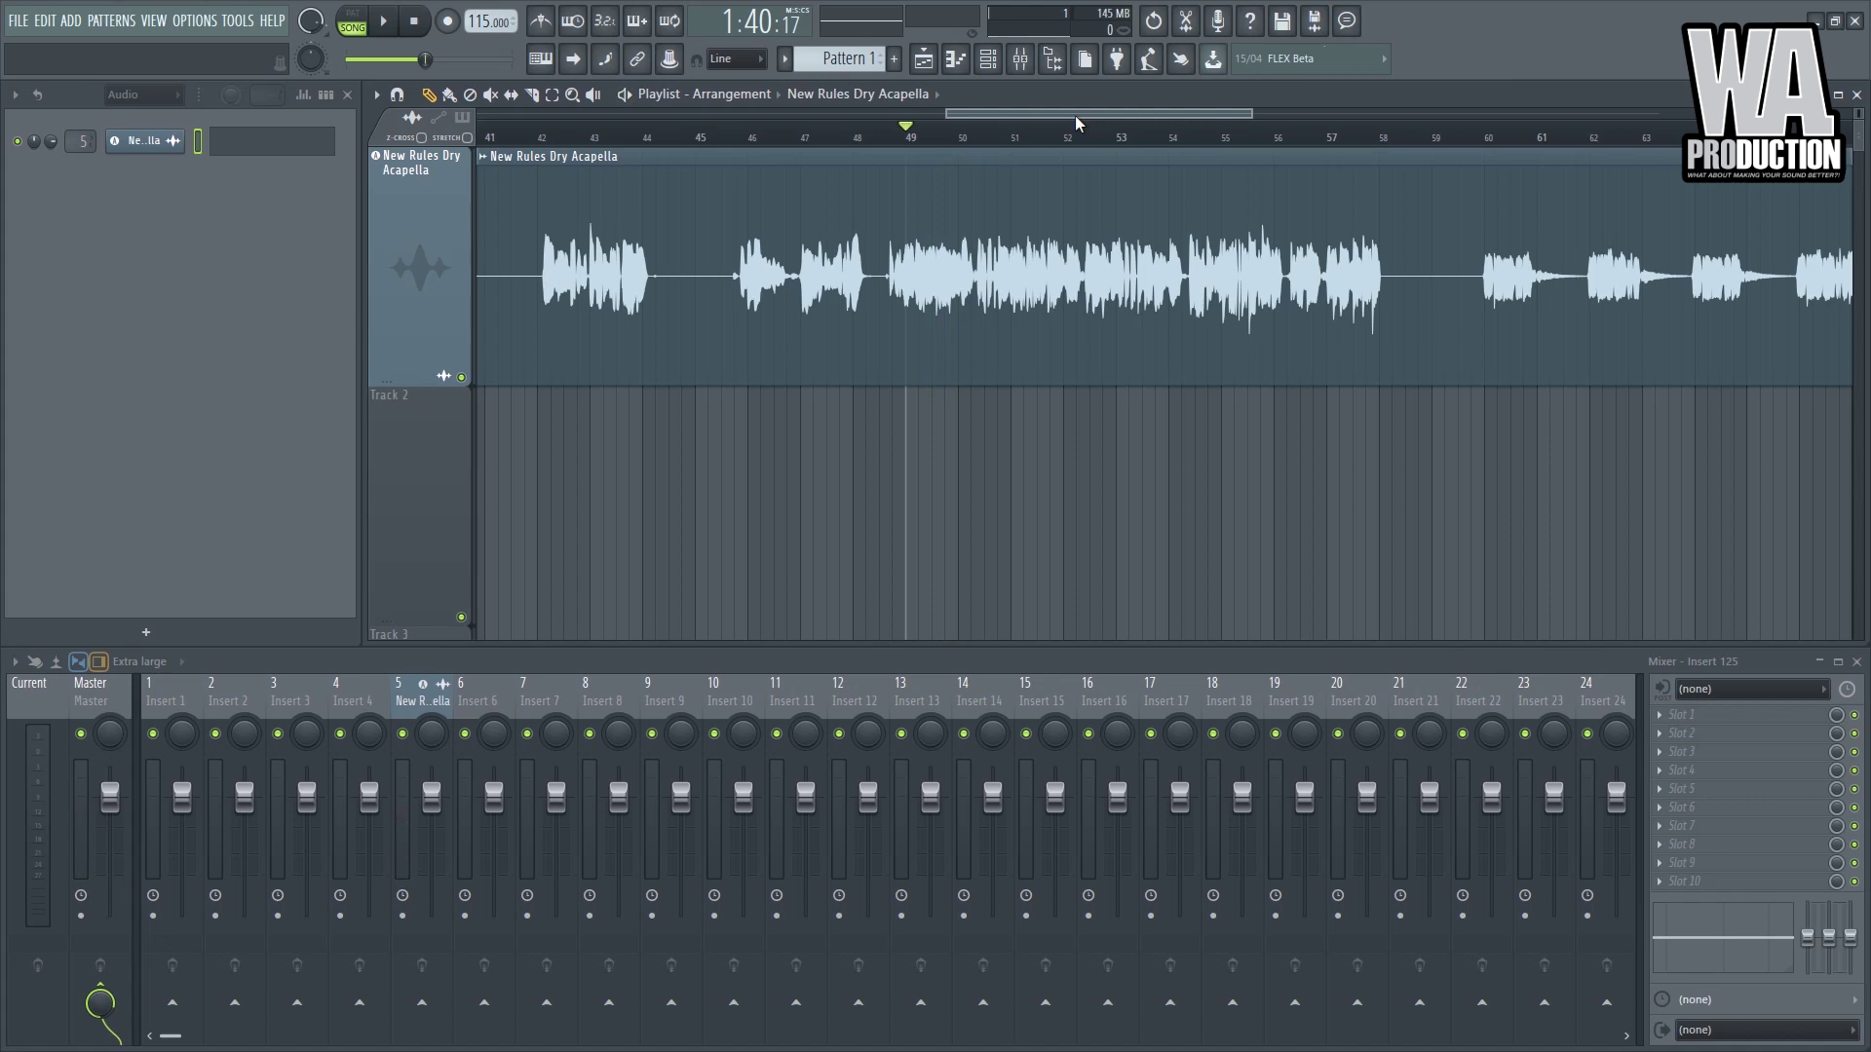
pyautogui.moveTo(1074, 115); pyautogui.dragTo(484, 162)
pyautogui.click(484, 159)
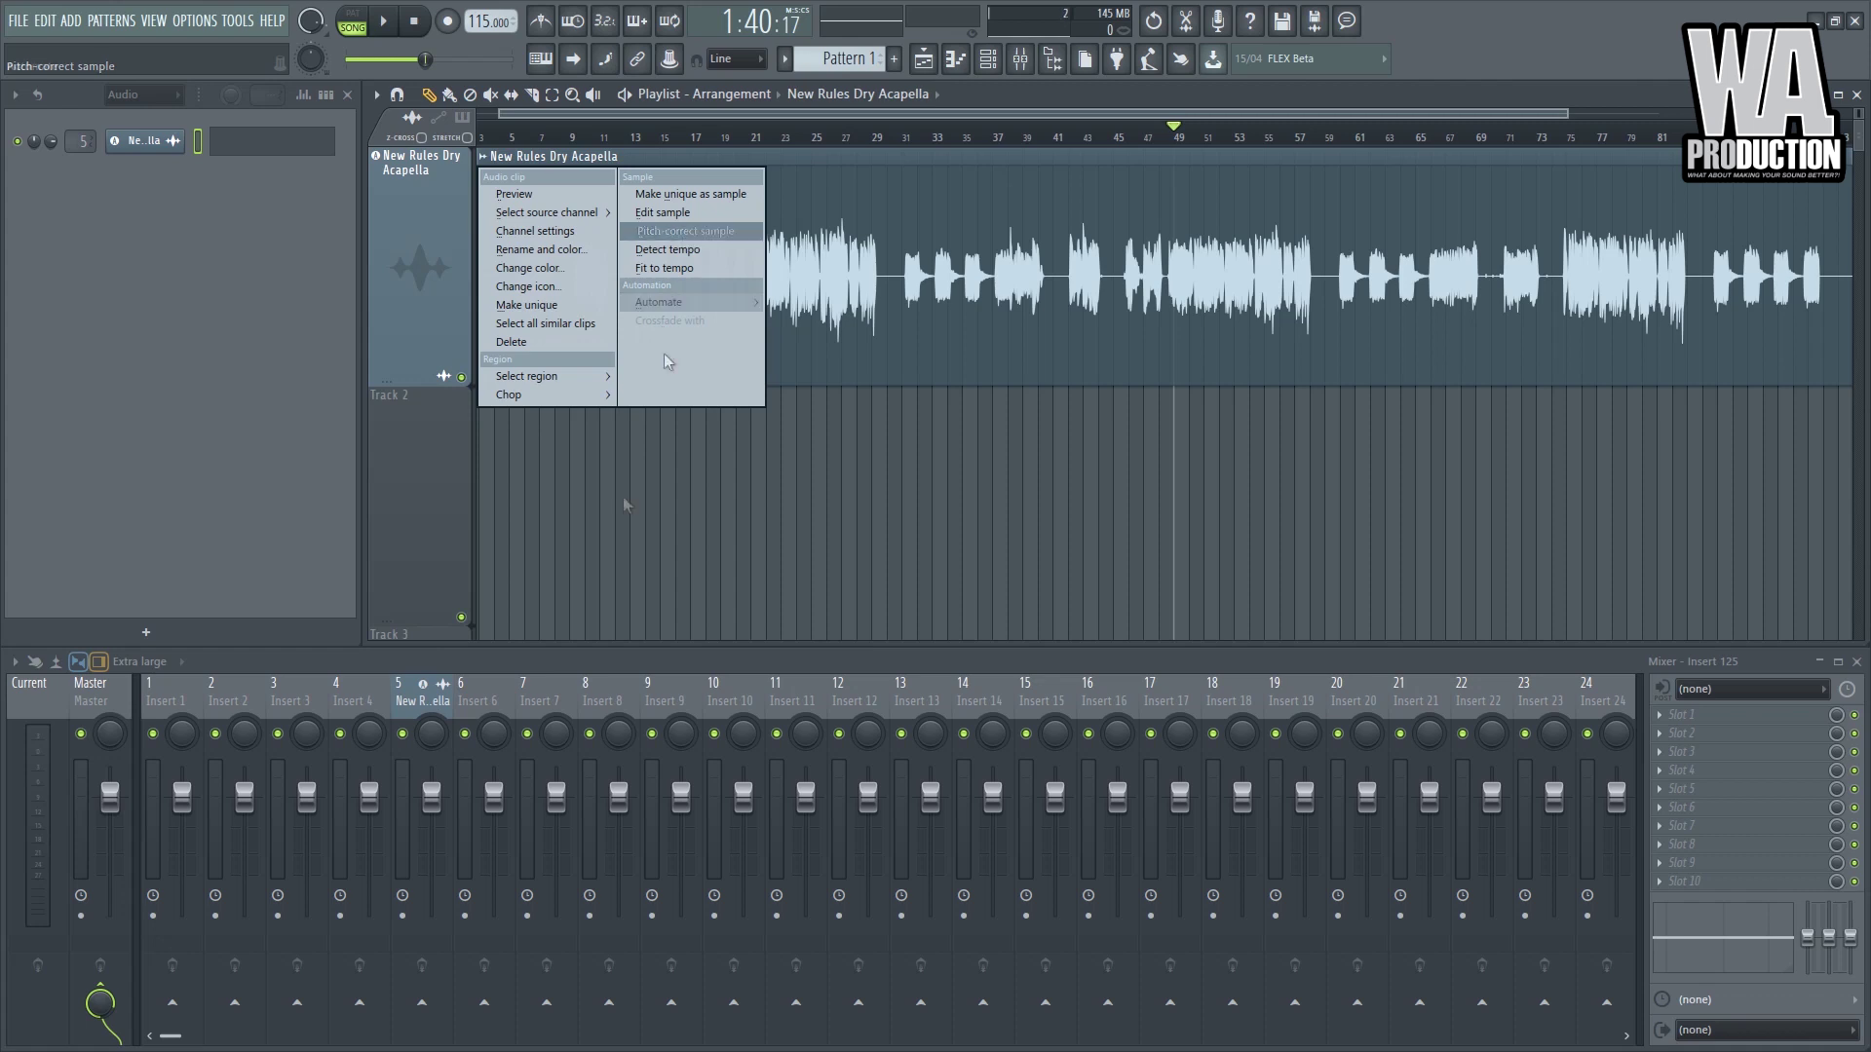
# - Load Pitcher from Misc into an empty FX slot on mixer insert 5
pyautogui.click(414, 828)
pyautogui.click(1672, 714)
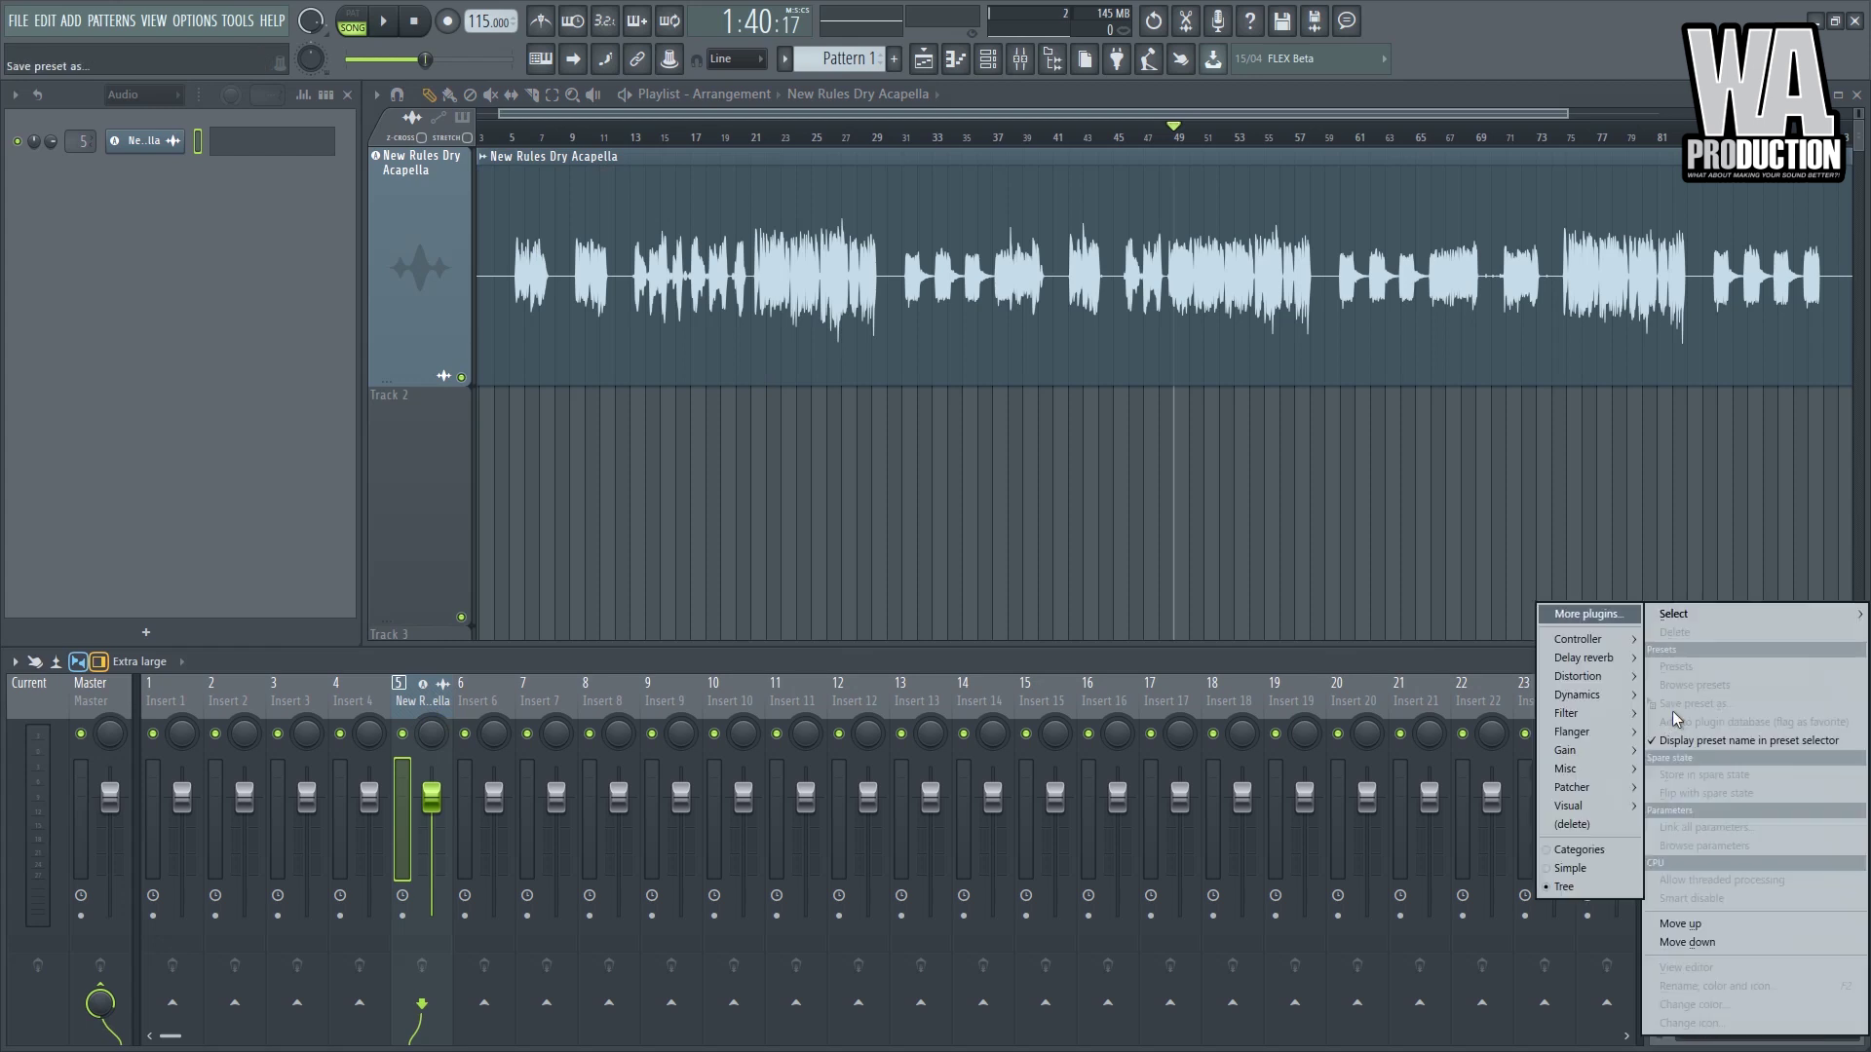
pyautogui.moveTo(1625, 740)
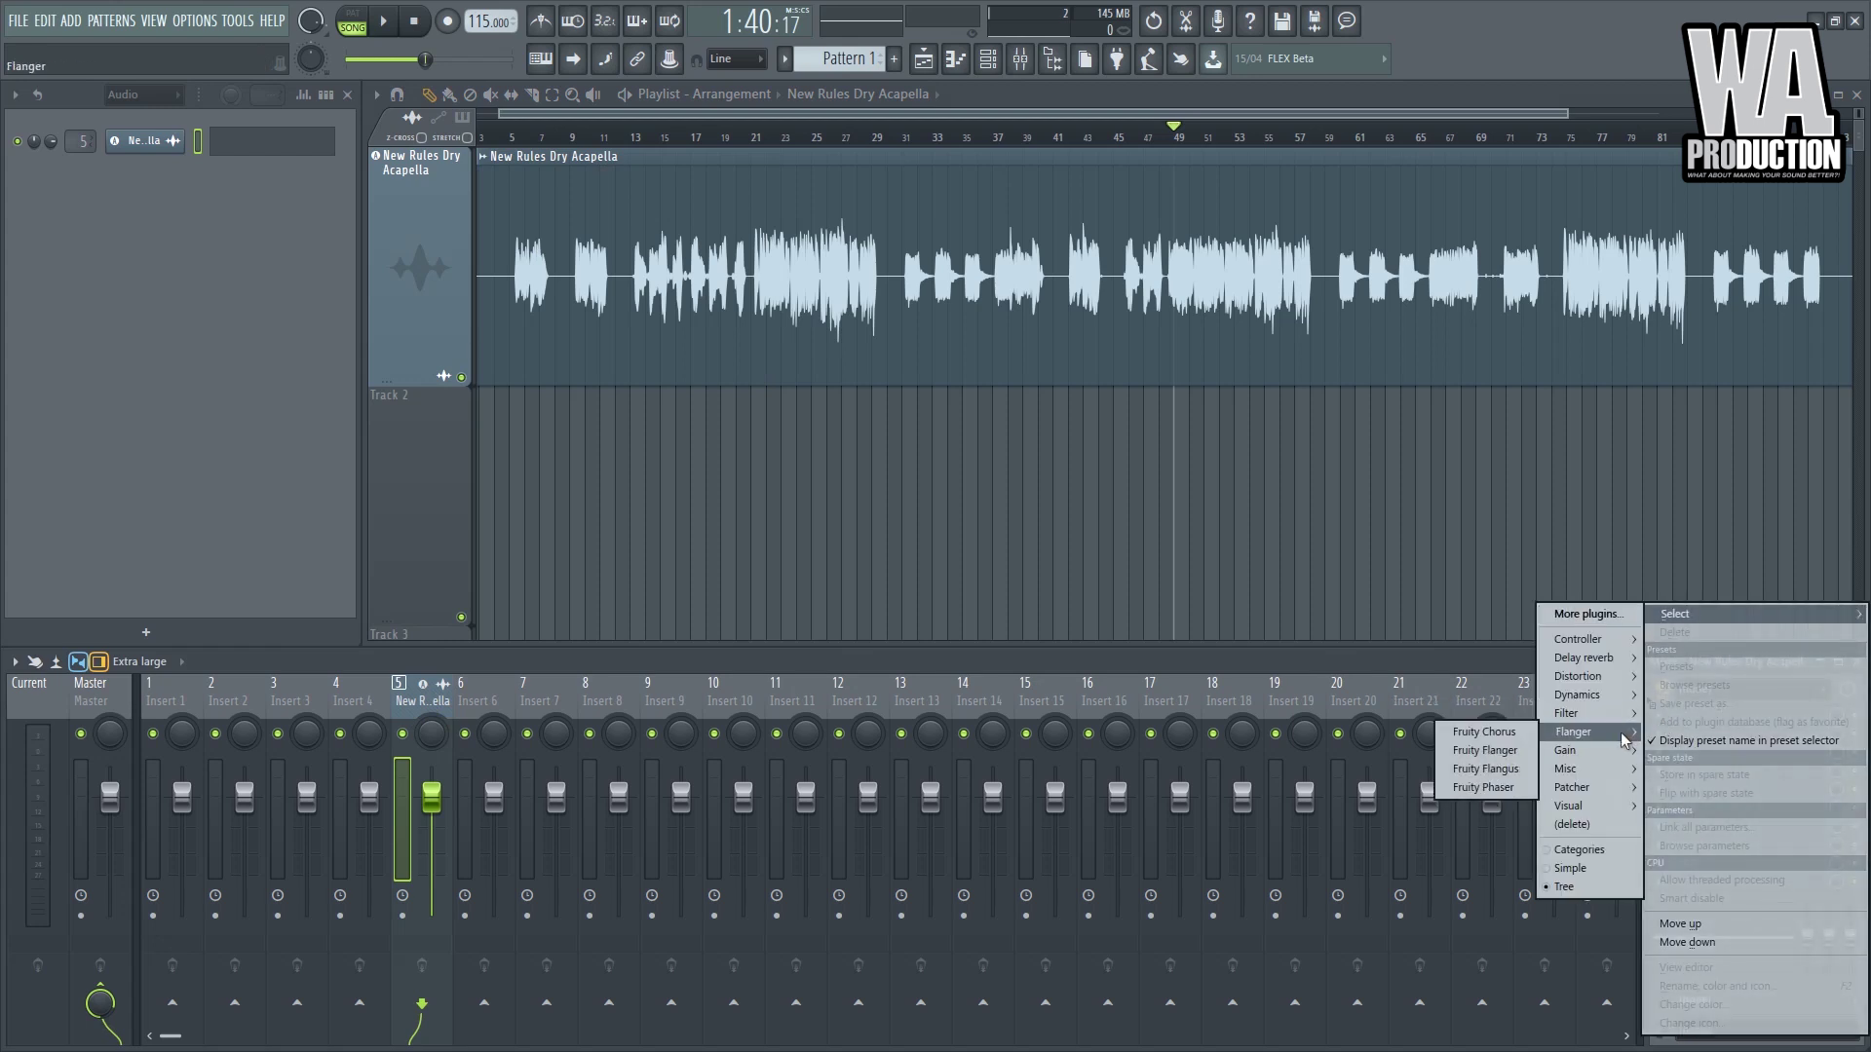
pyautogui.moveTo(1608, 774)
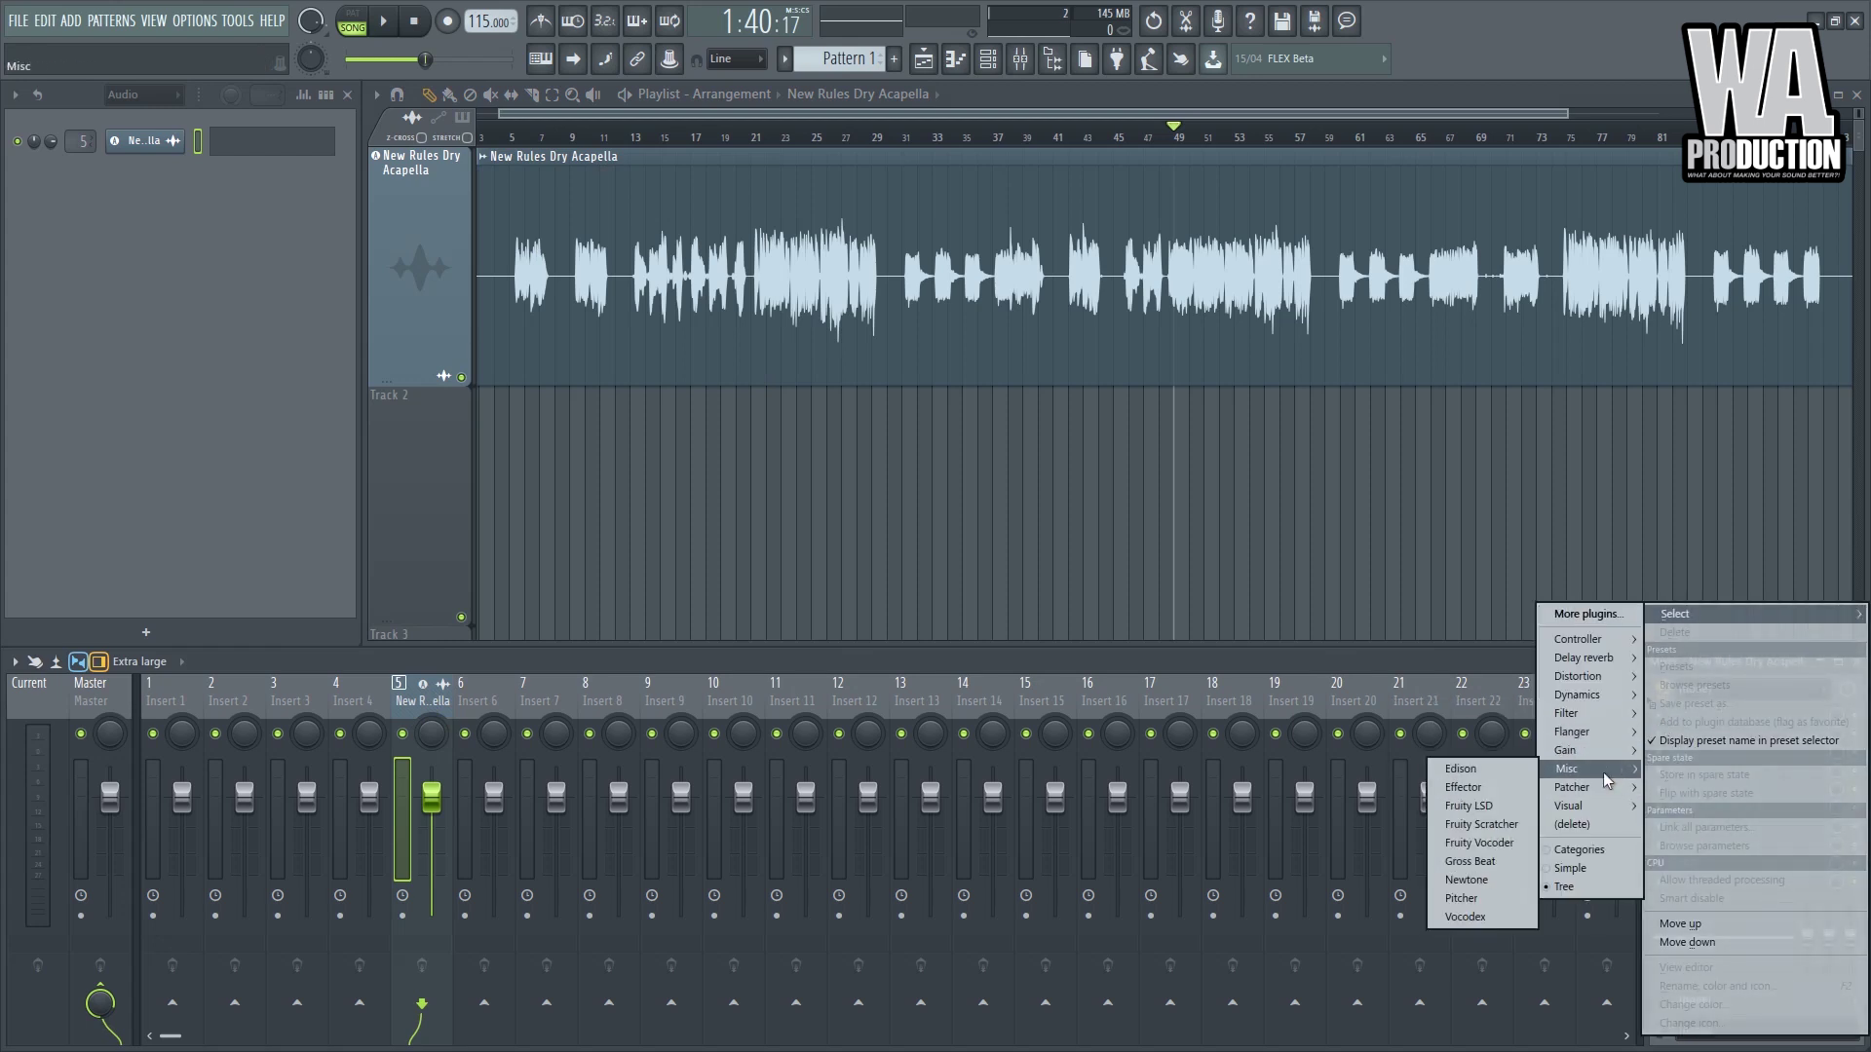
pyautogui.click(1496, 898)
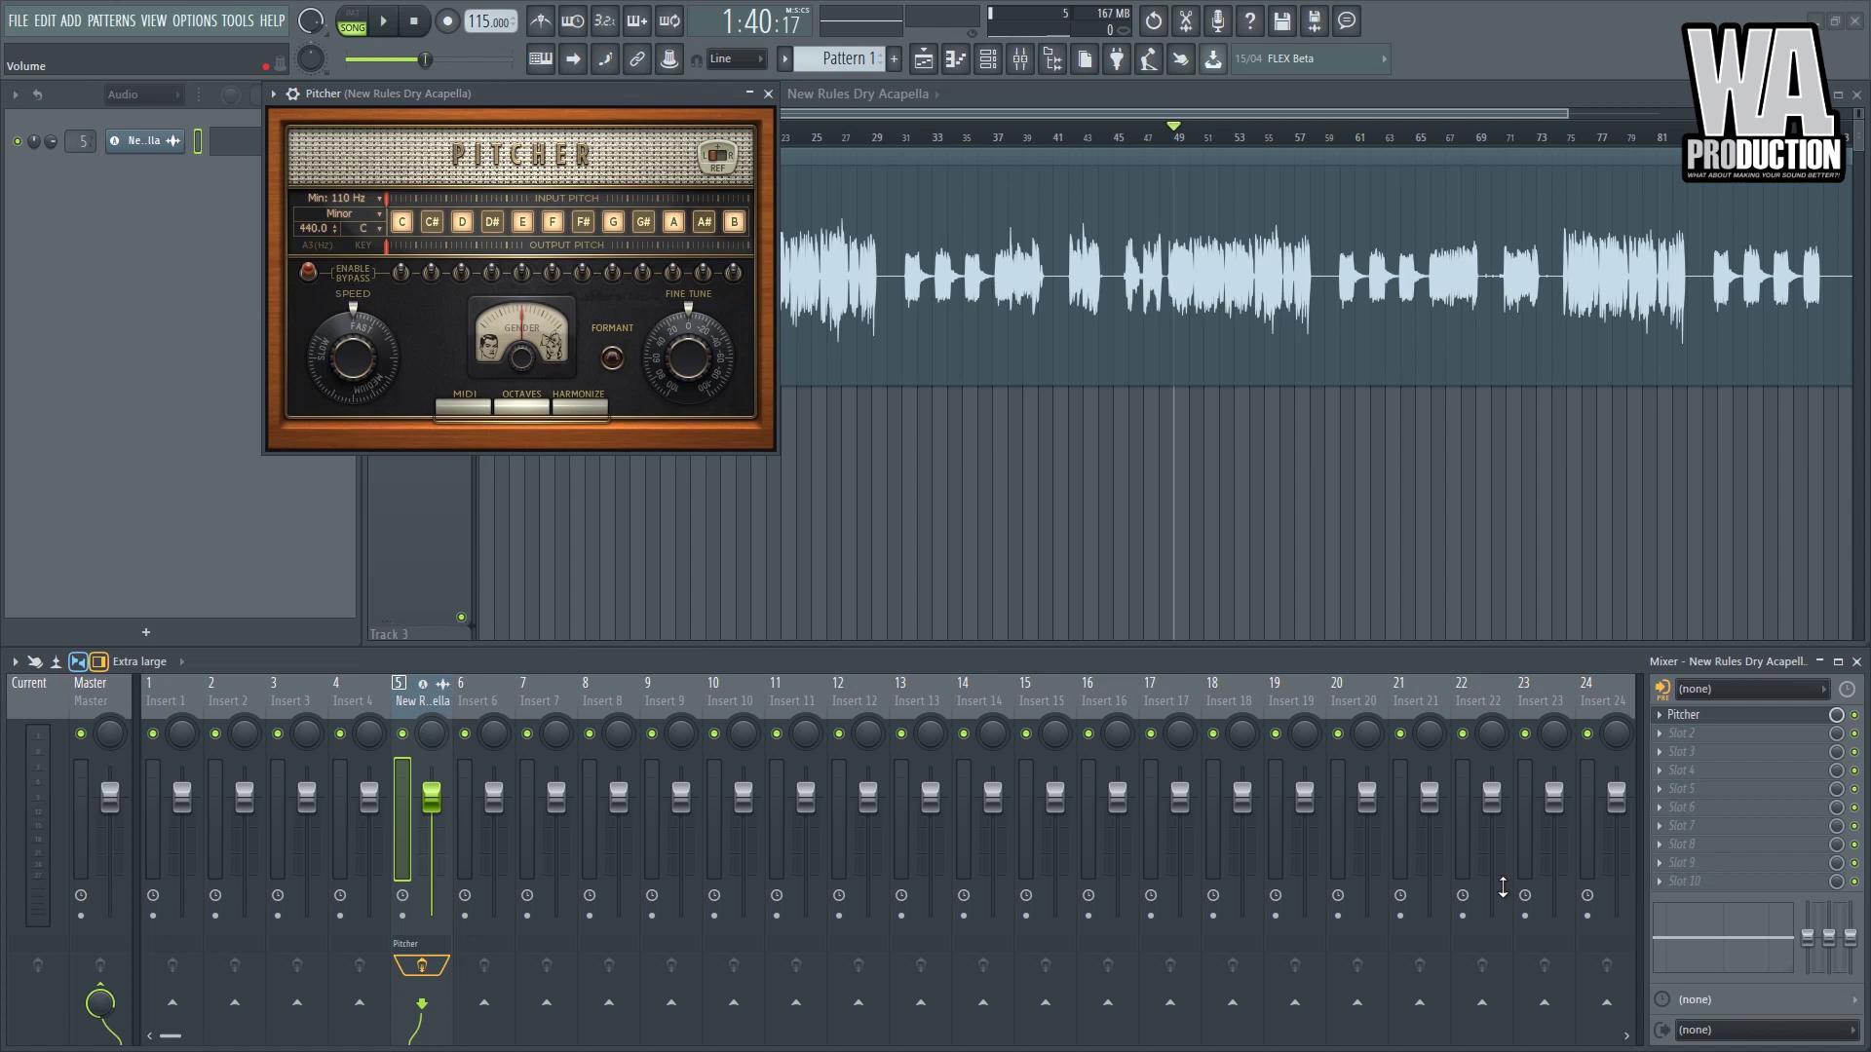
# - Close the Pitcher window and delete Pitcher from the insert
pyautogui.click(768, 94)
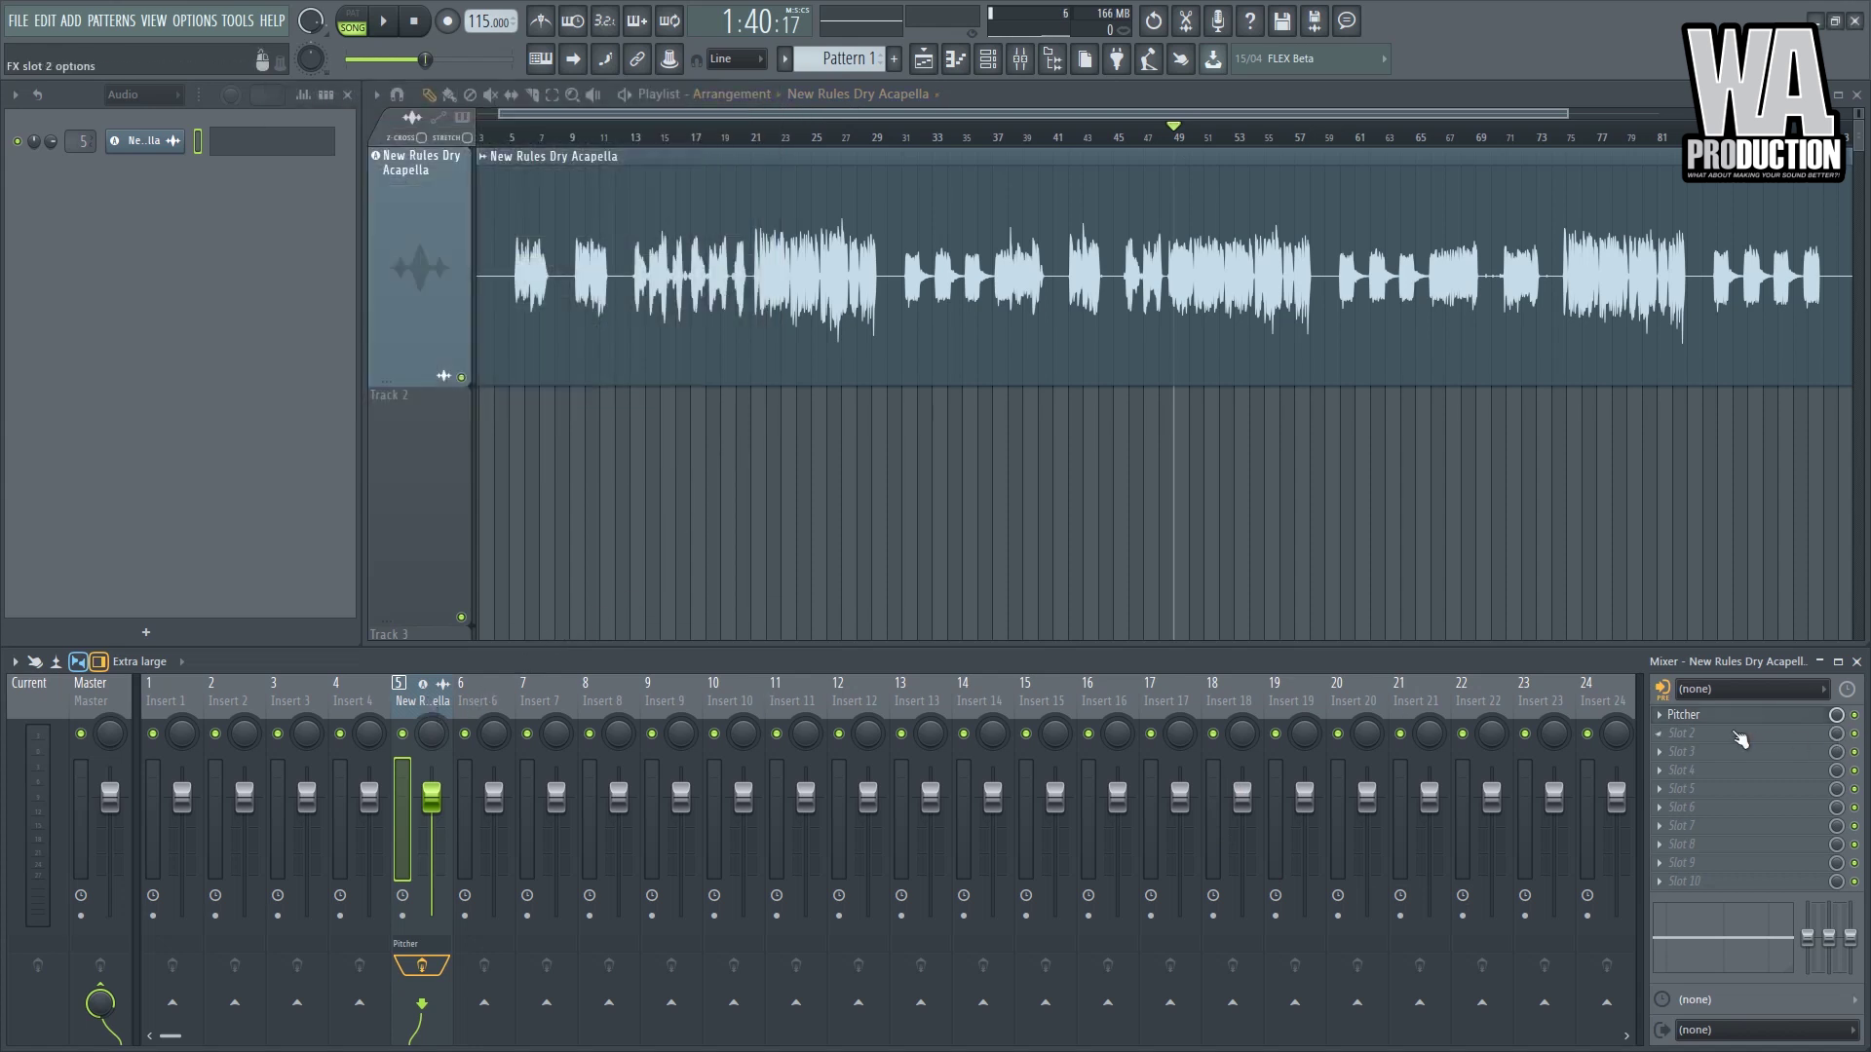
pyautogui.click(1659, 733)
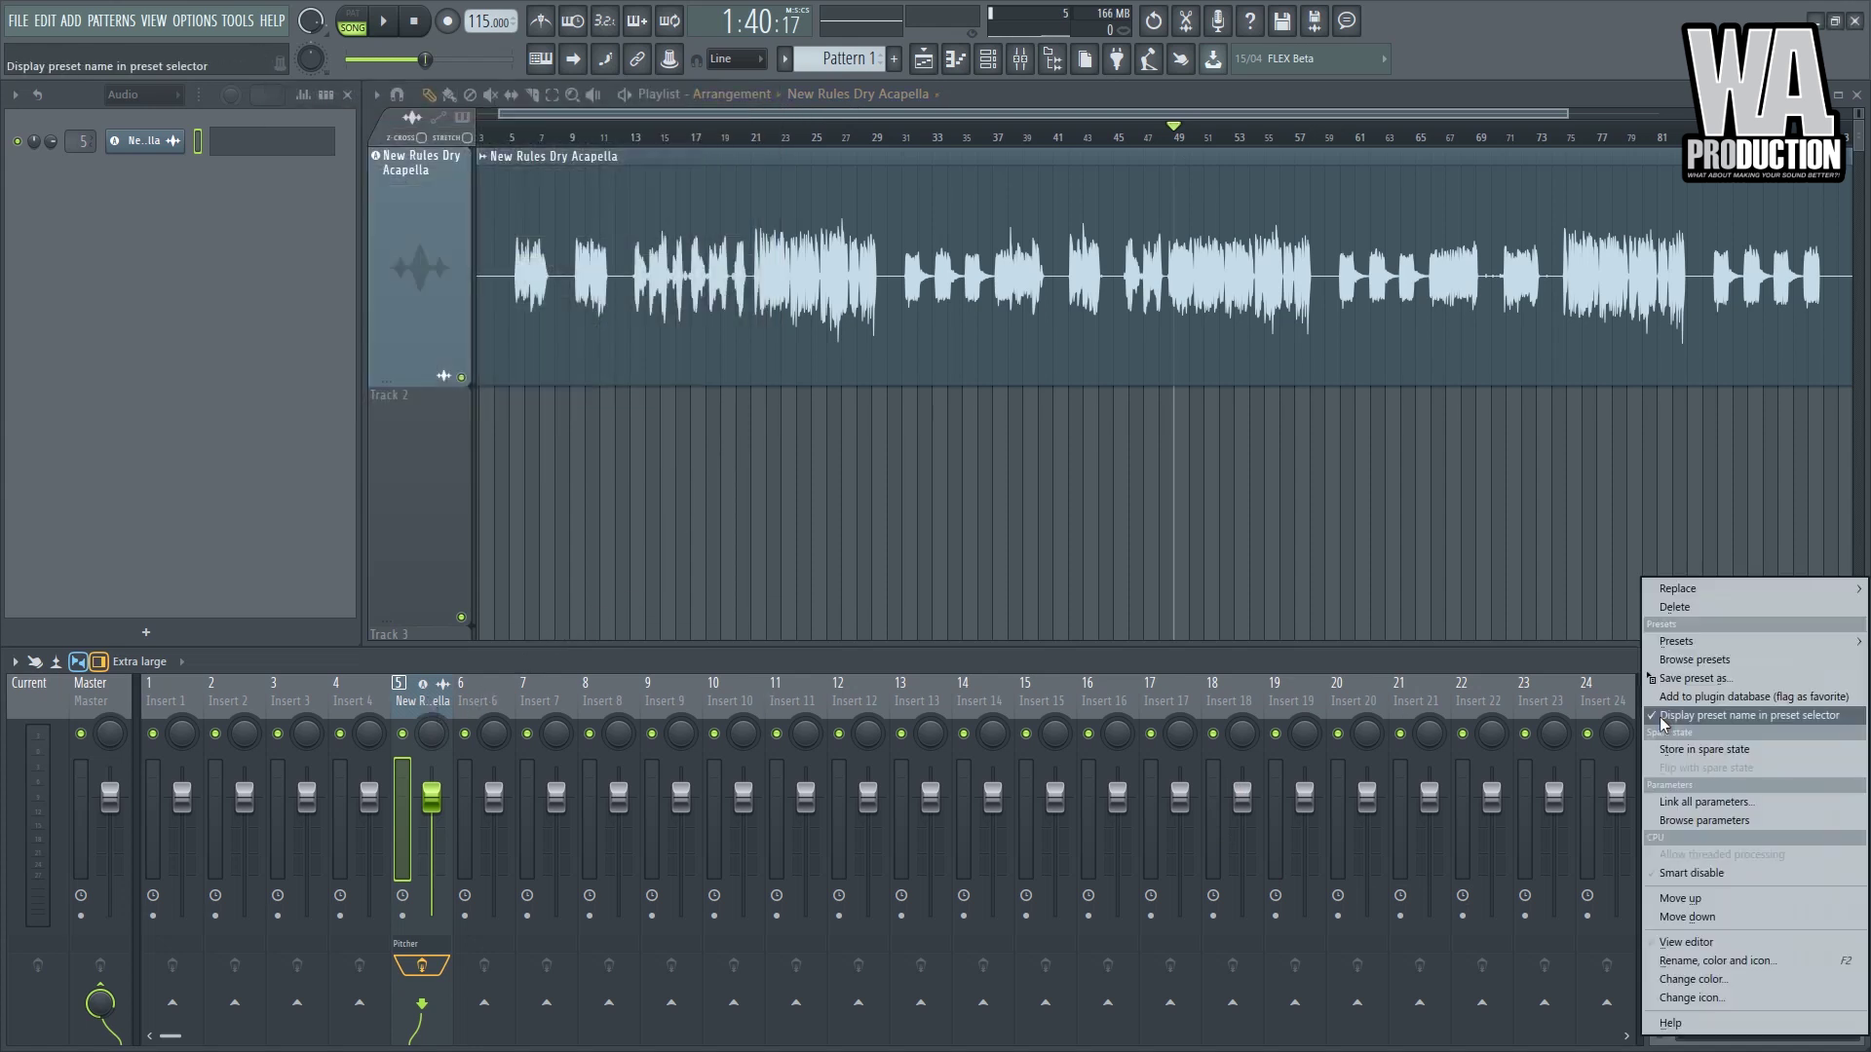
pyautogui.click(1668, 609)
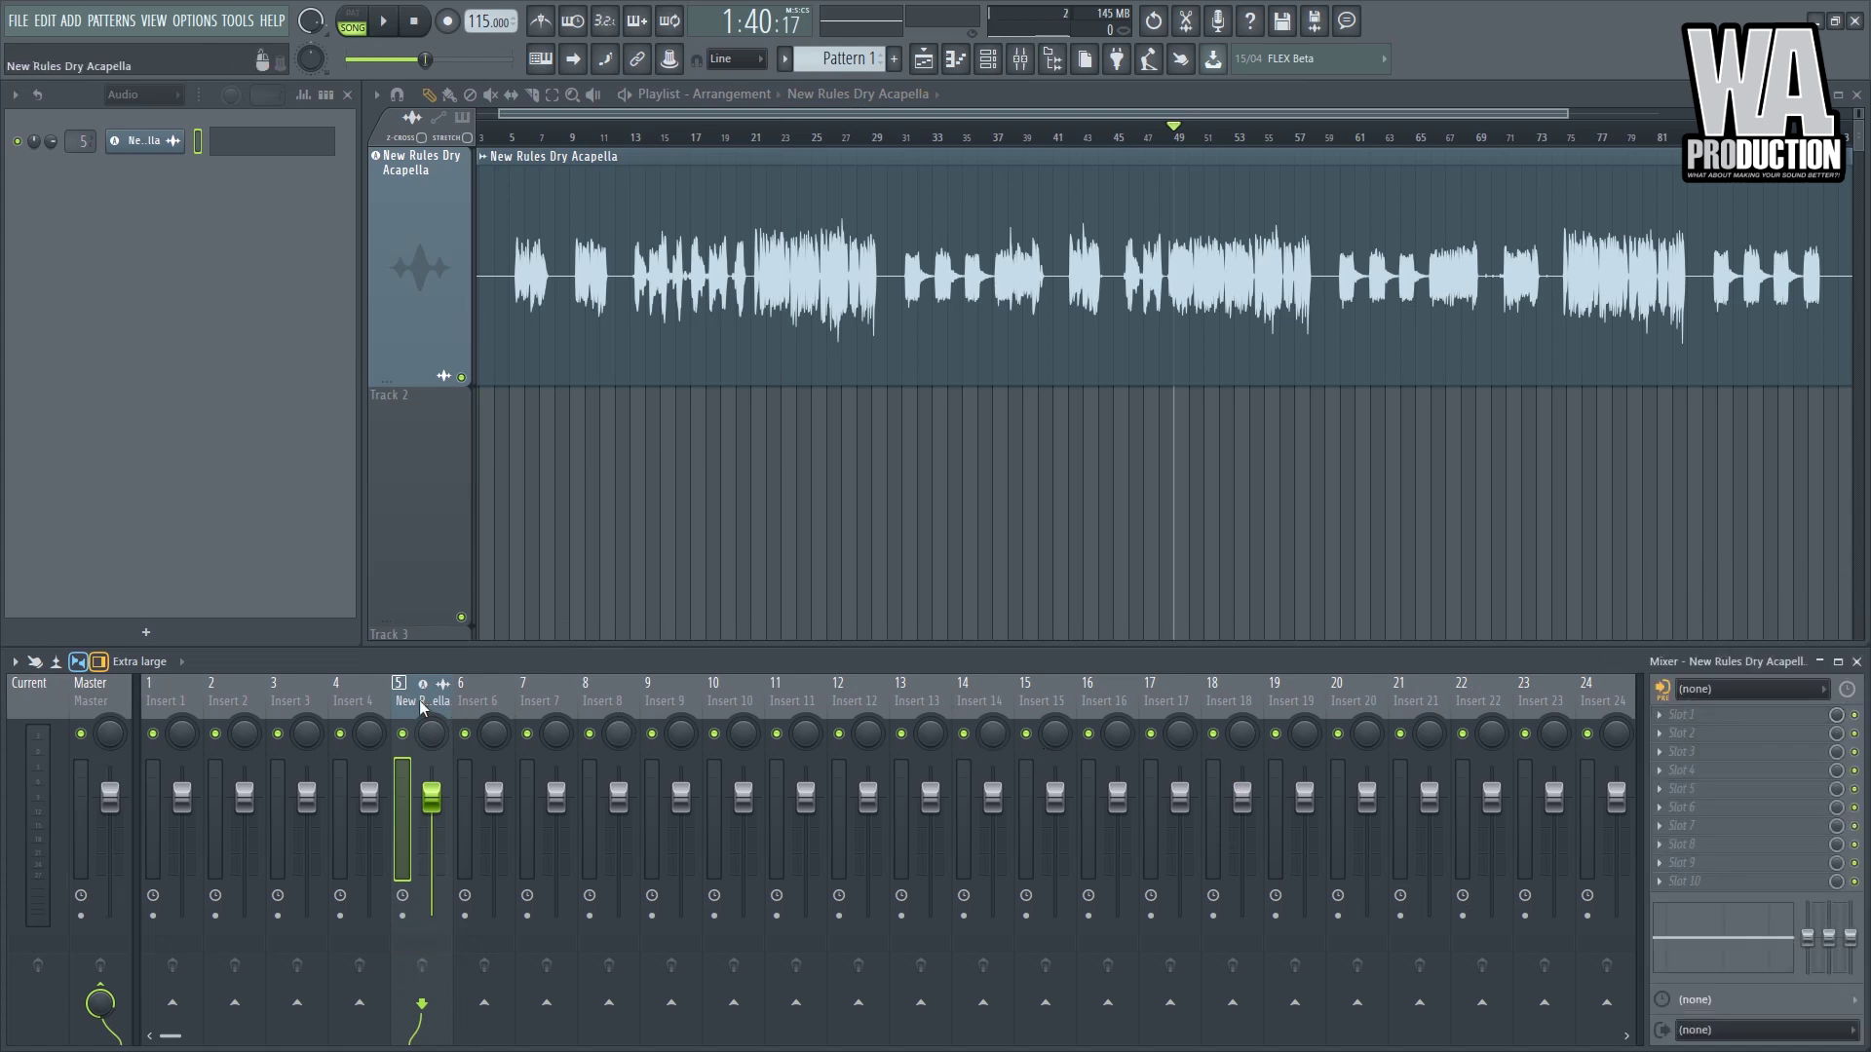
# - Load Fruity Parametric EQ 2 from the Filter list into slot 1
pyautogui.click(1733, 720)
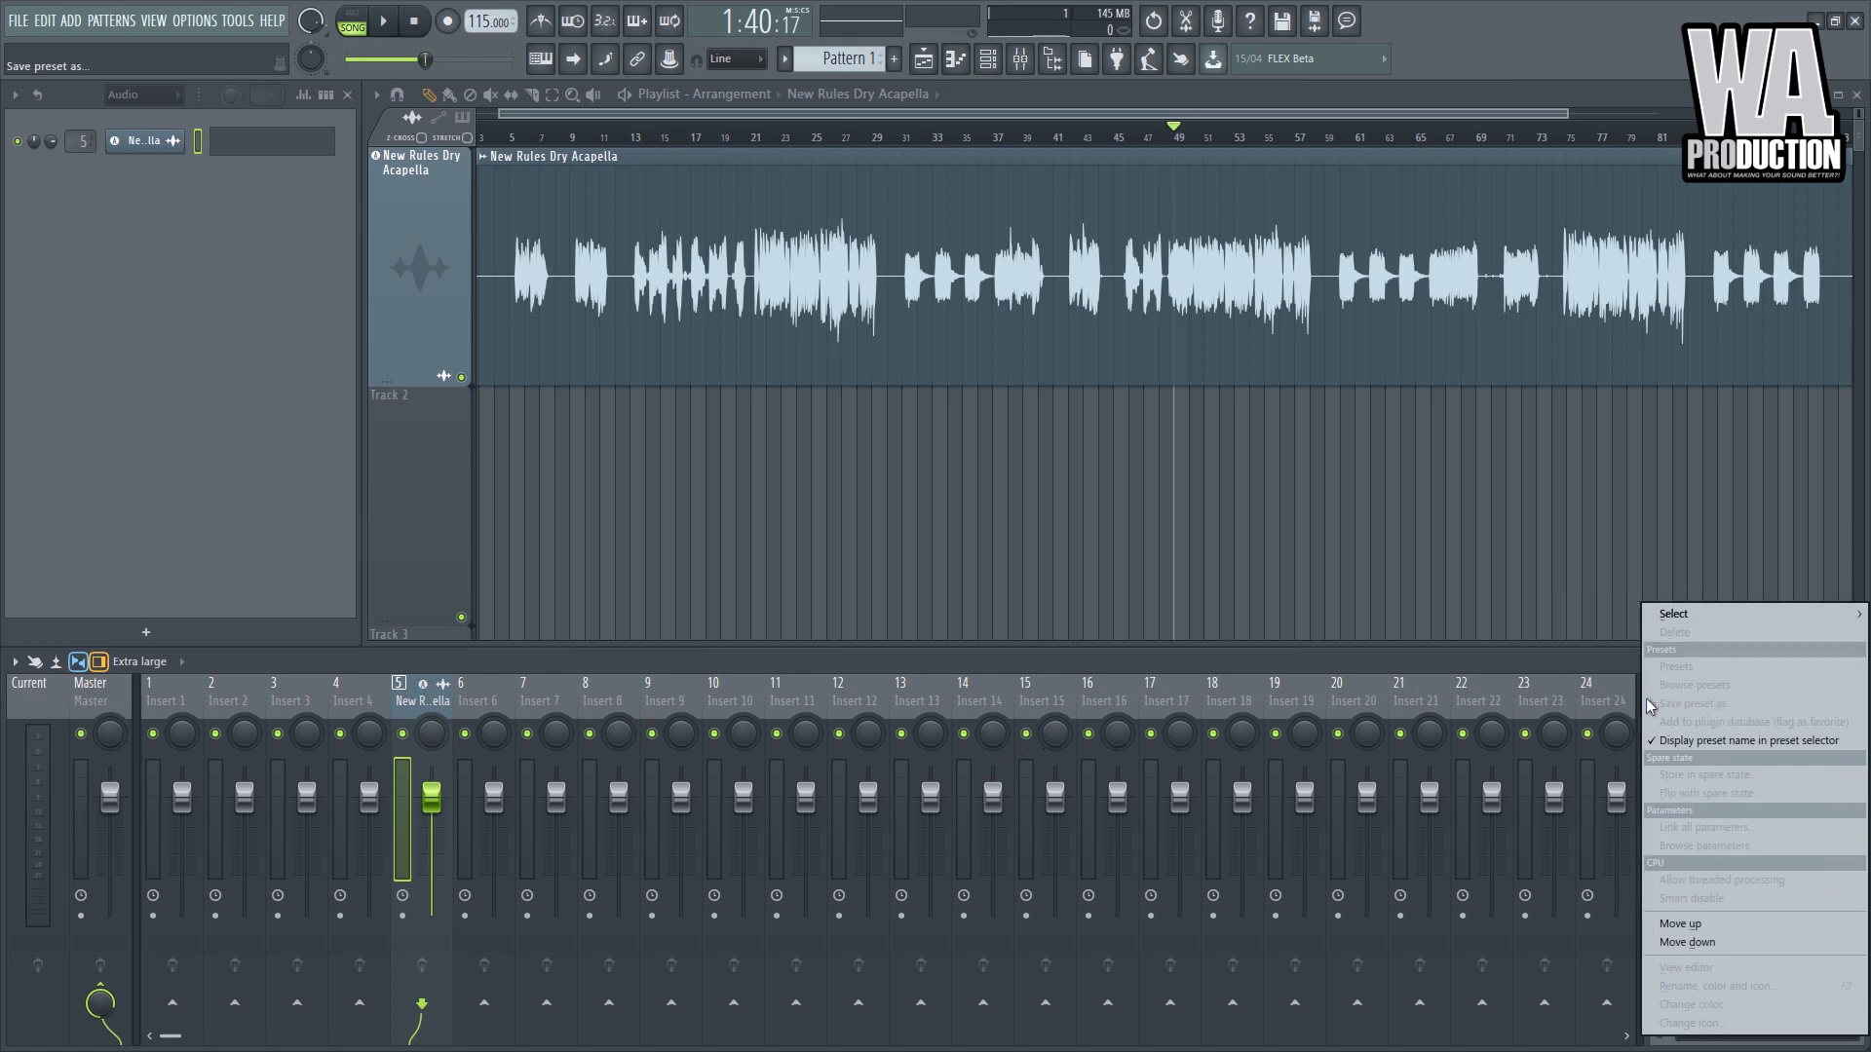
pyautogui.moveTo(1683, 618)
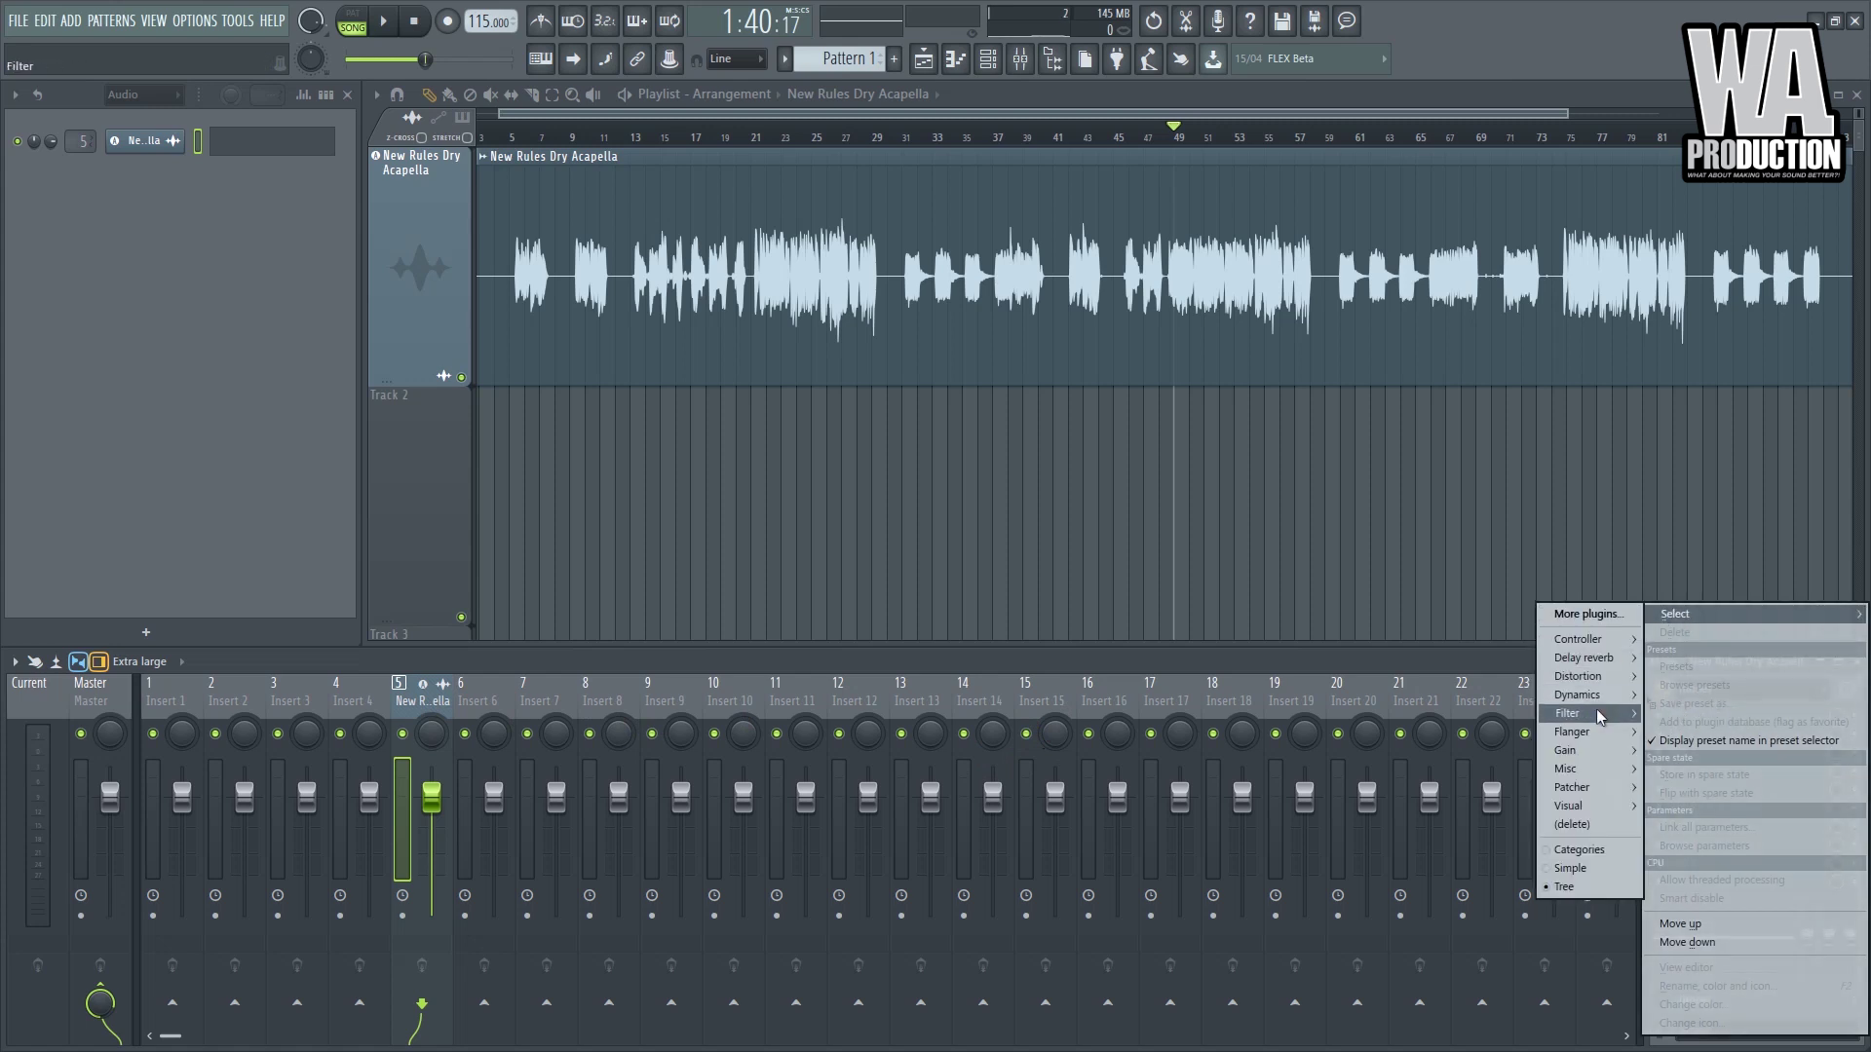
pyautogui.moveTo(1603, 716)
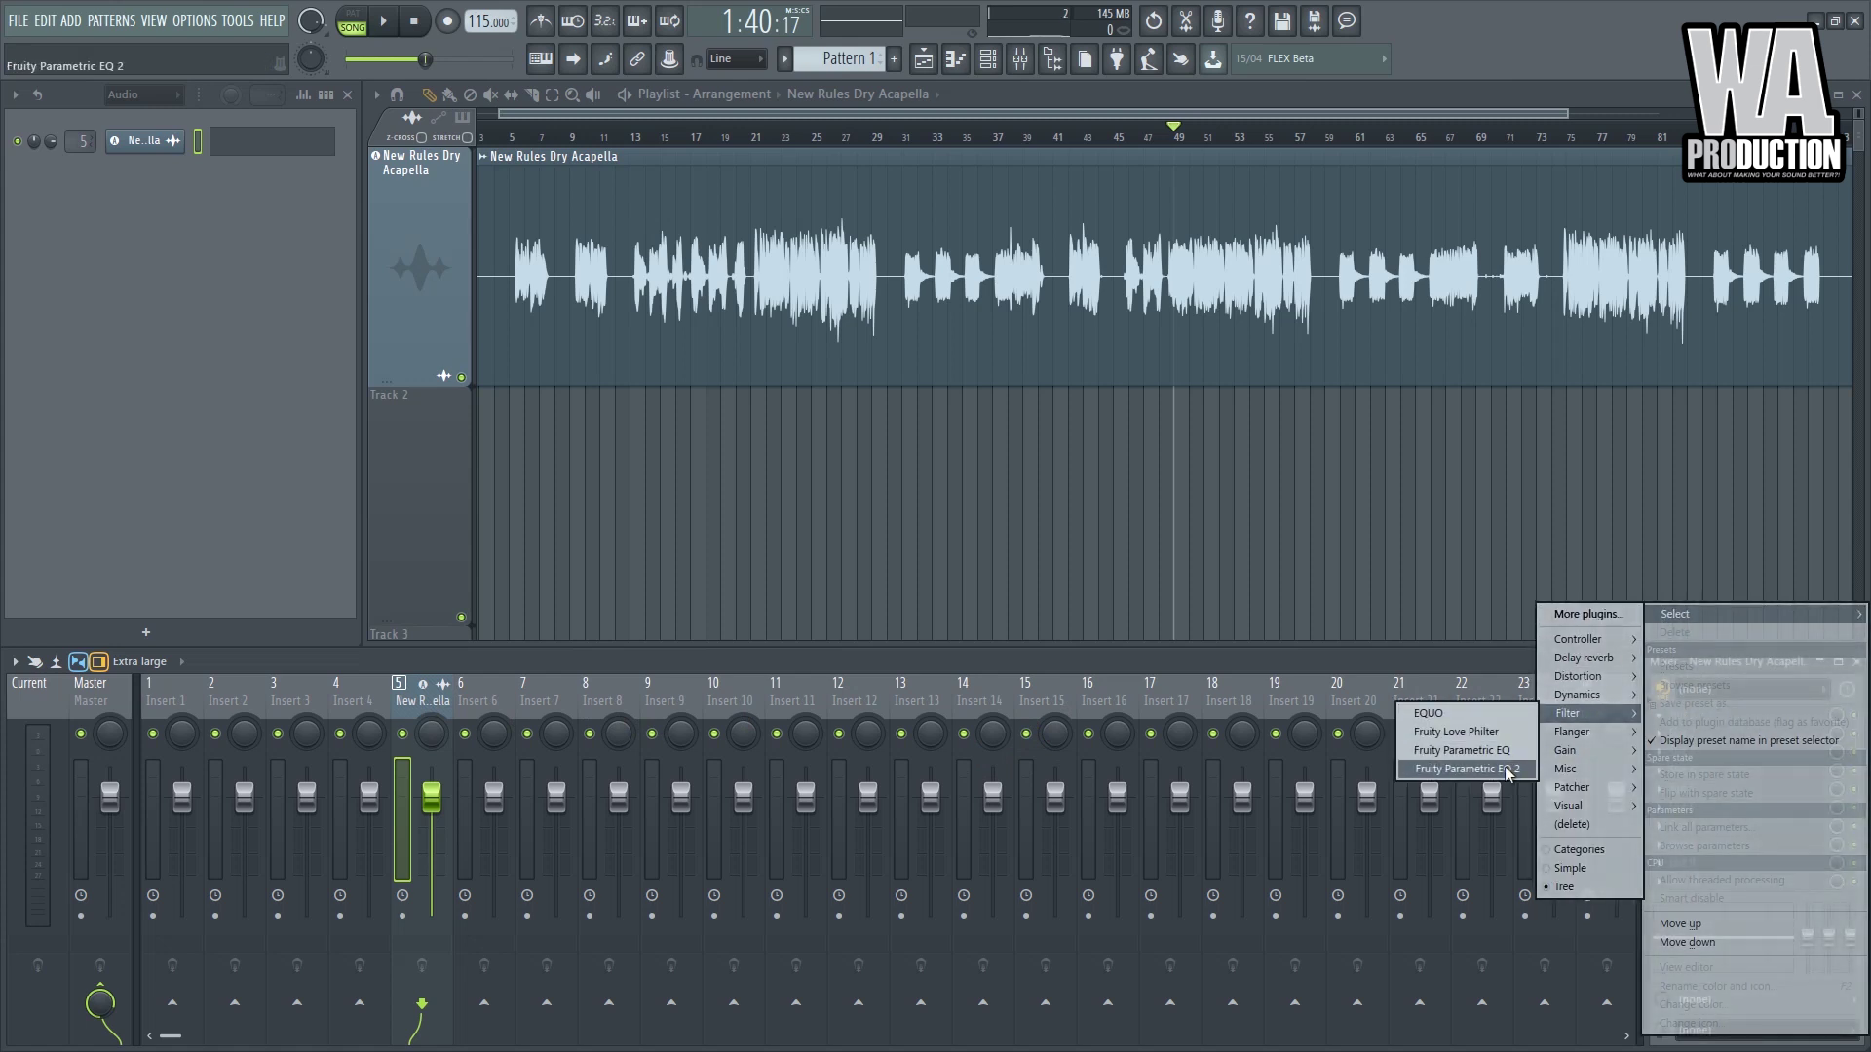
pyautogui.click(1507, 770)
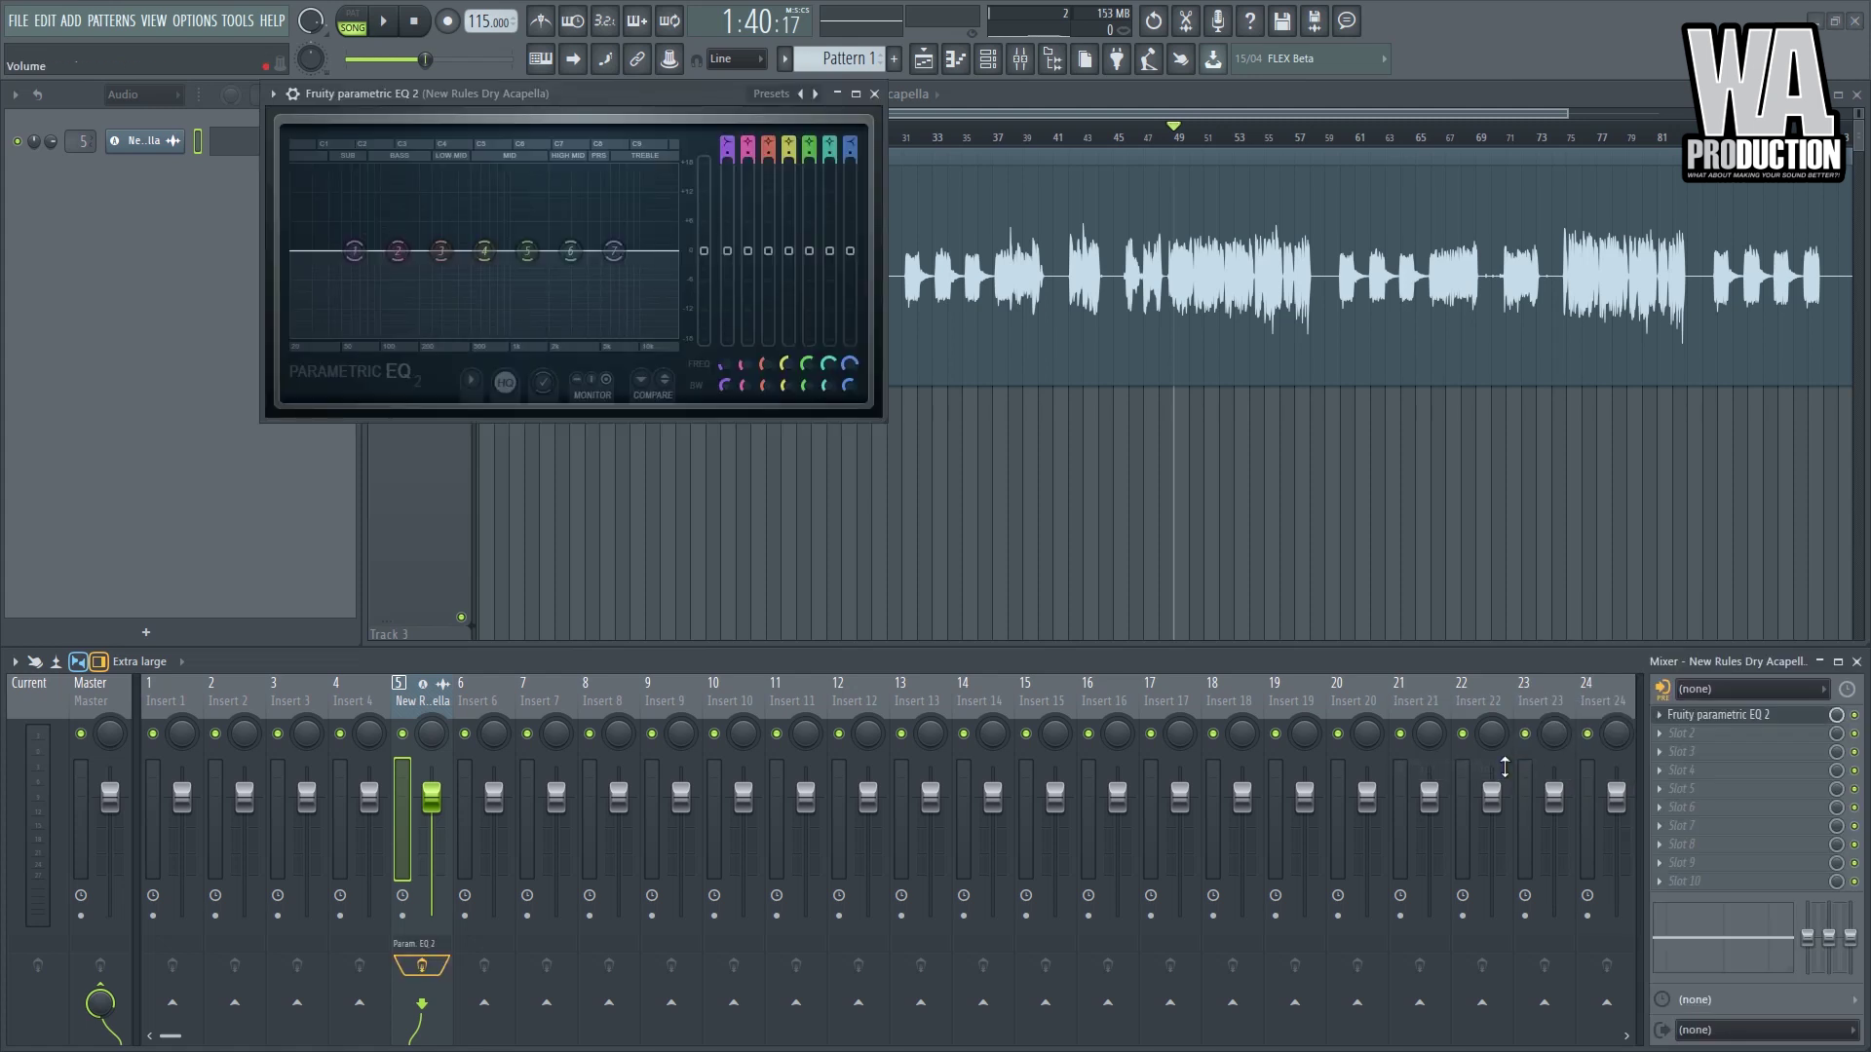
# - Enlarge the Parametric EQ 2 window, place it beside the playlist, and start playback at bar 5
pyautogui.moveTo(882, 419); pyautogui.dragTo(1238, 672)
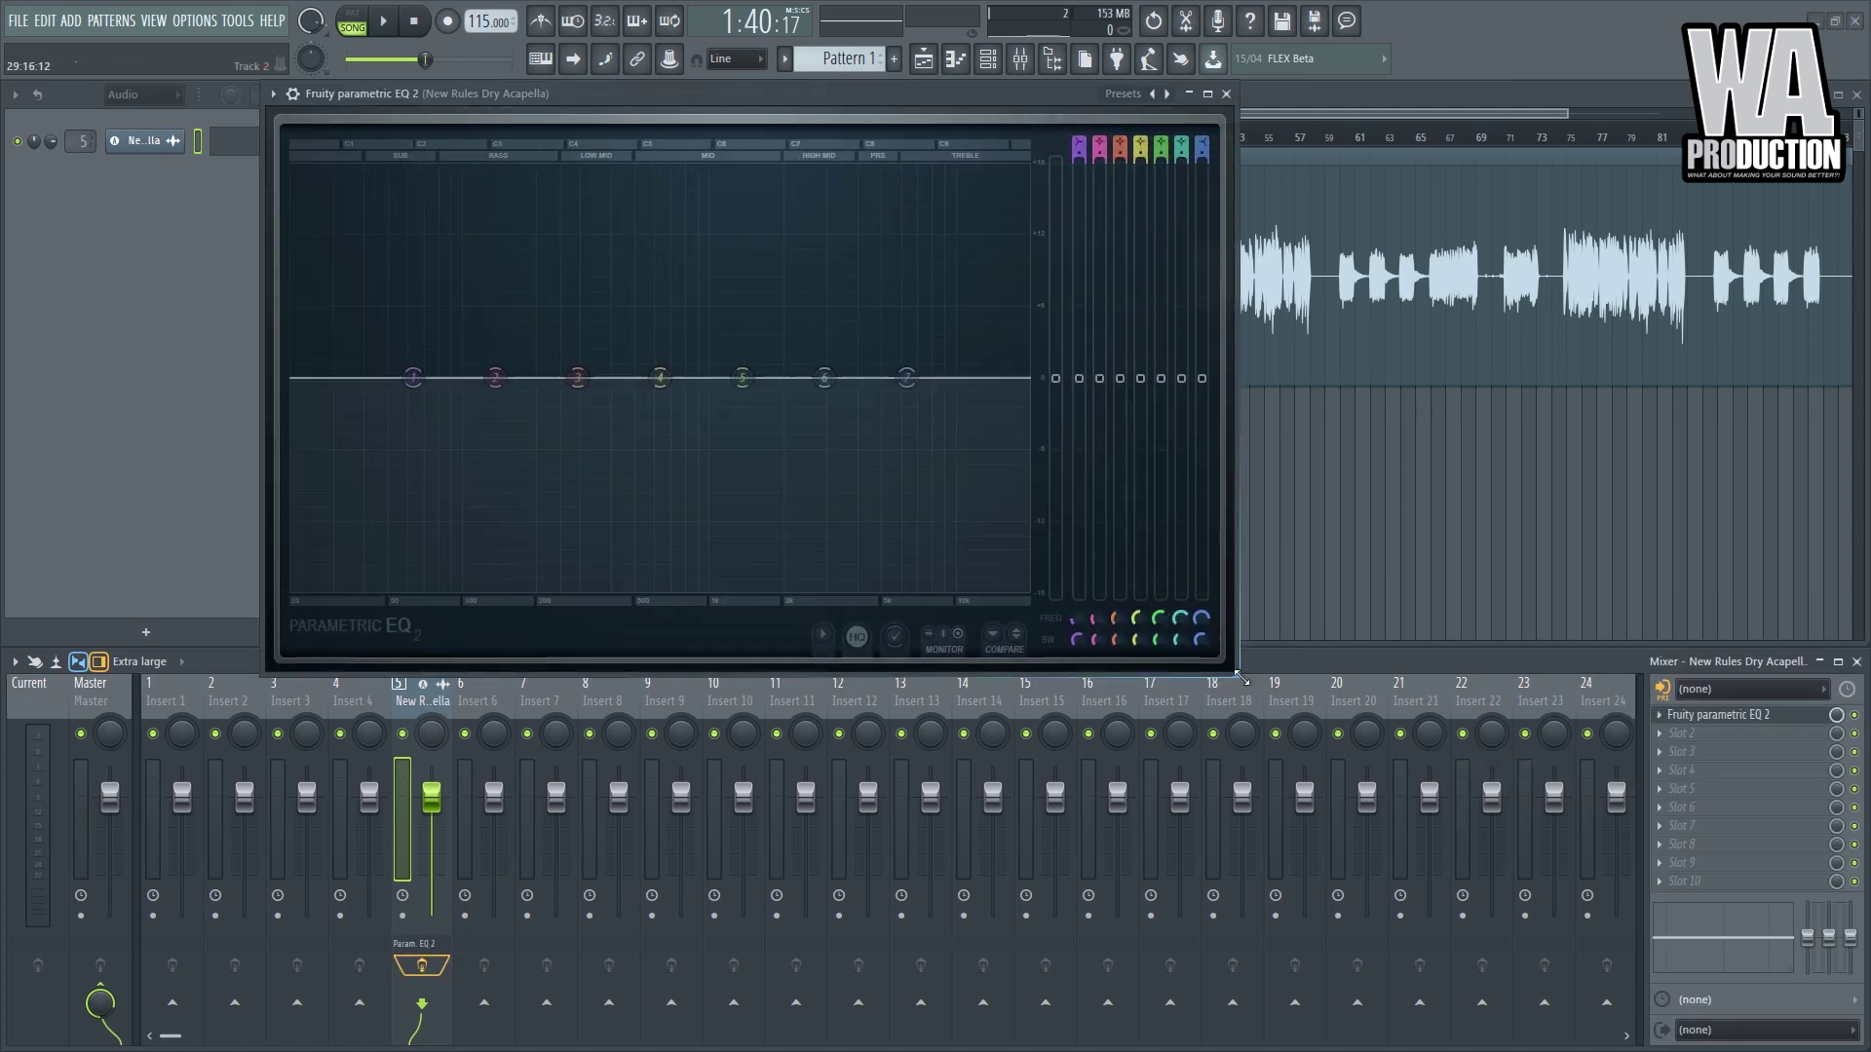
pyautogui.moveTo(981, 95); pyautogui.dragTo(1161, 385)
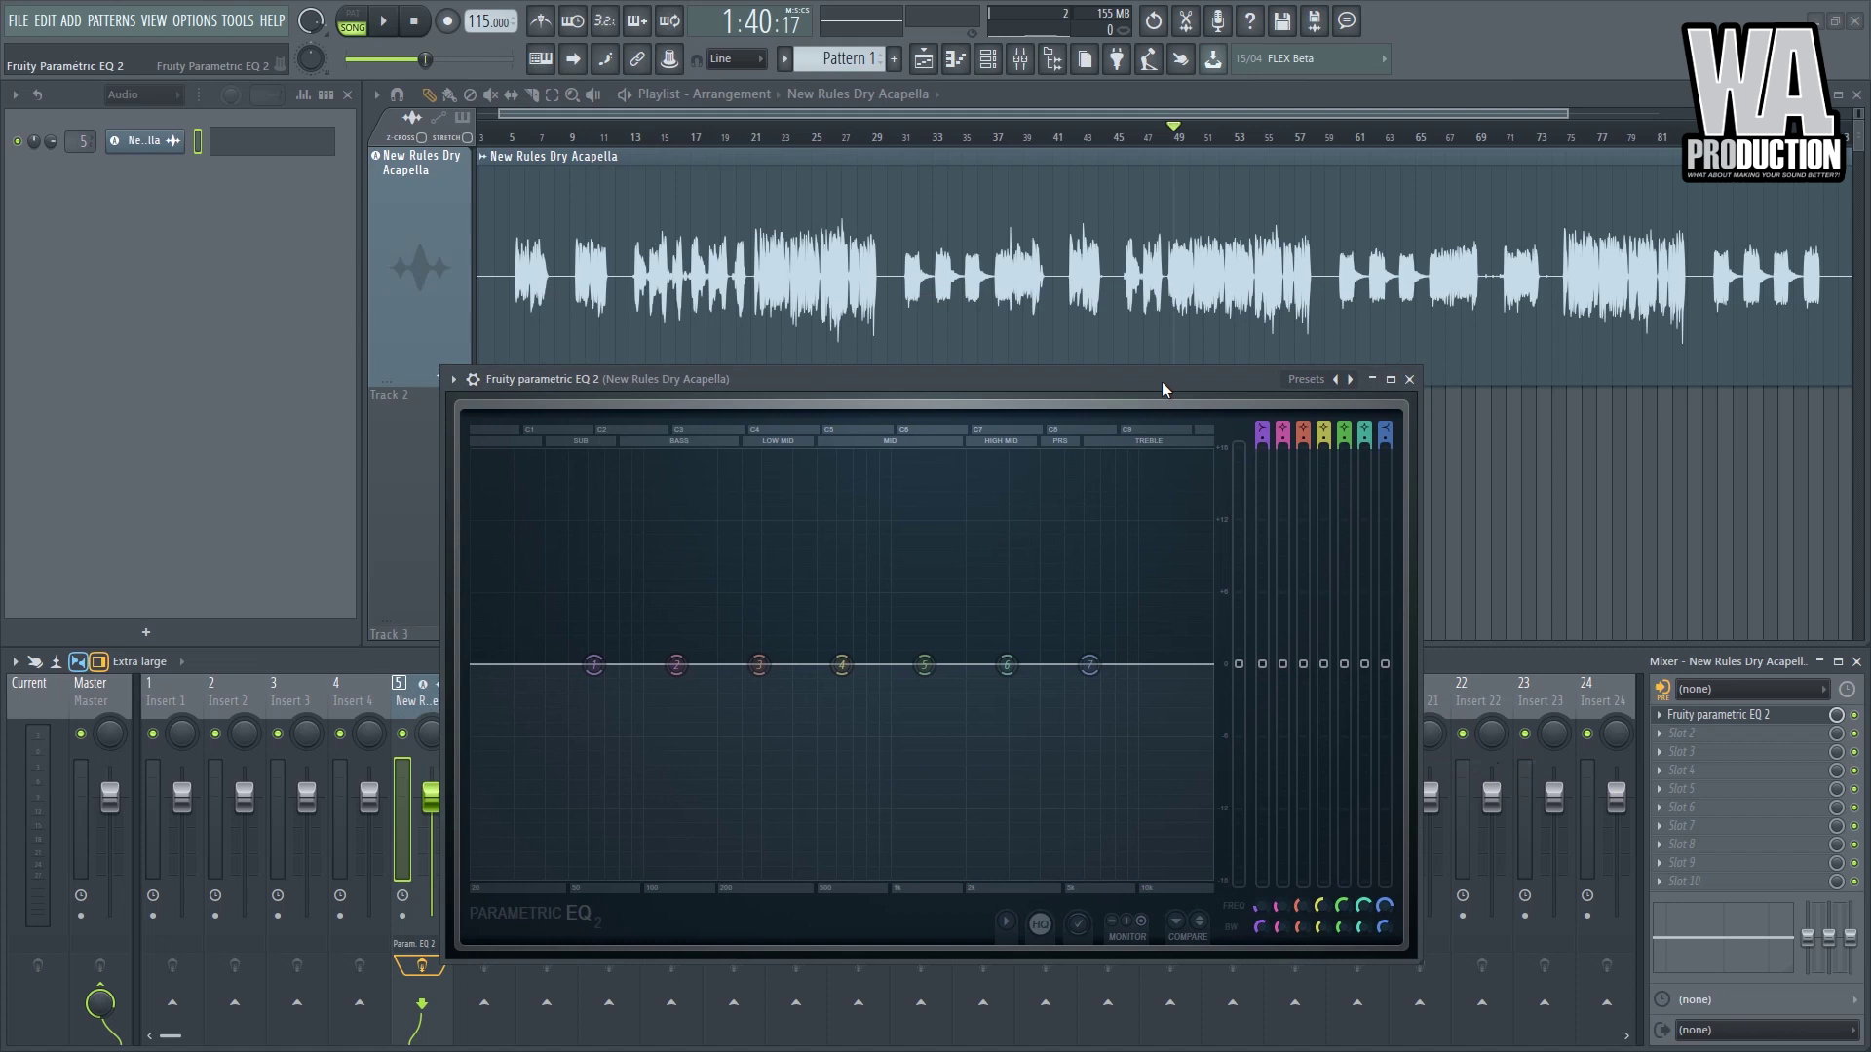
pyautogui.click(518, 139)
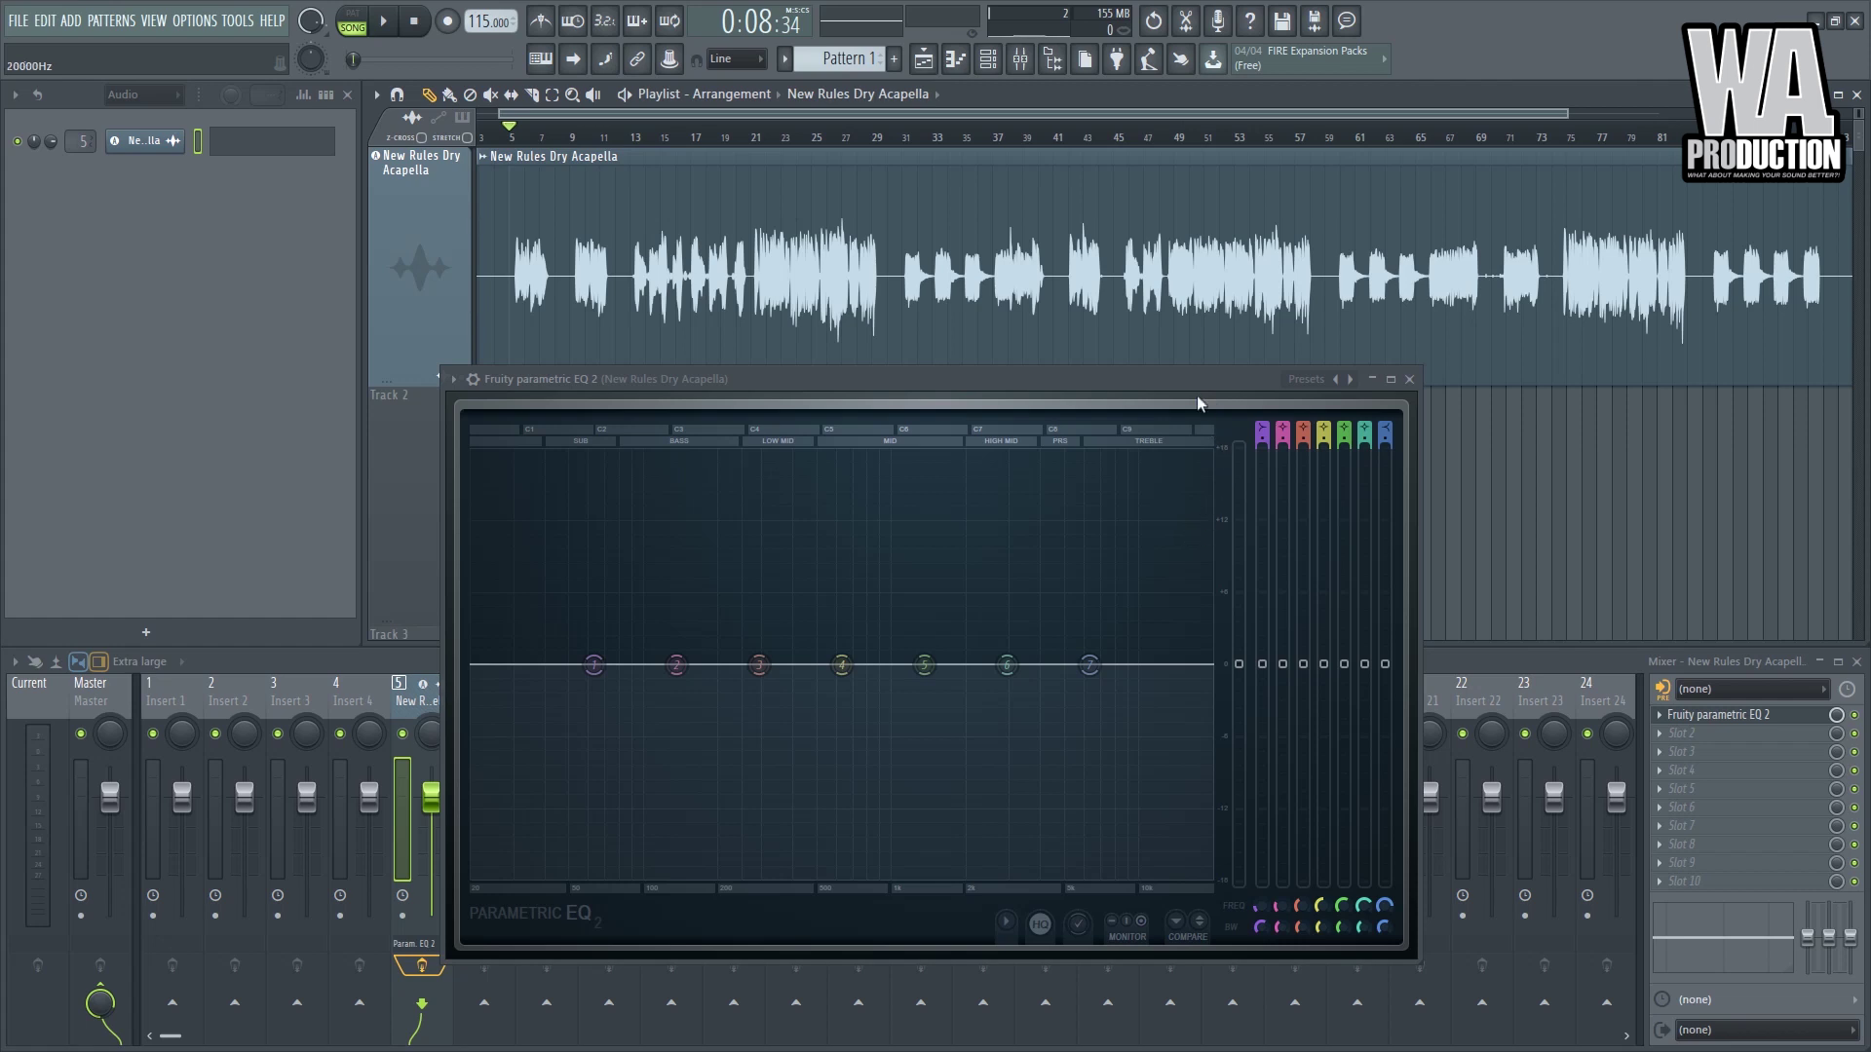
pyautogui.moveTo(1190, 378); pyautogui.dragTo(1275, 348)
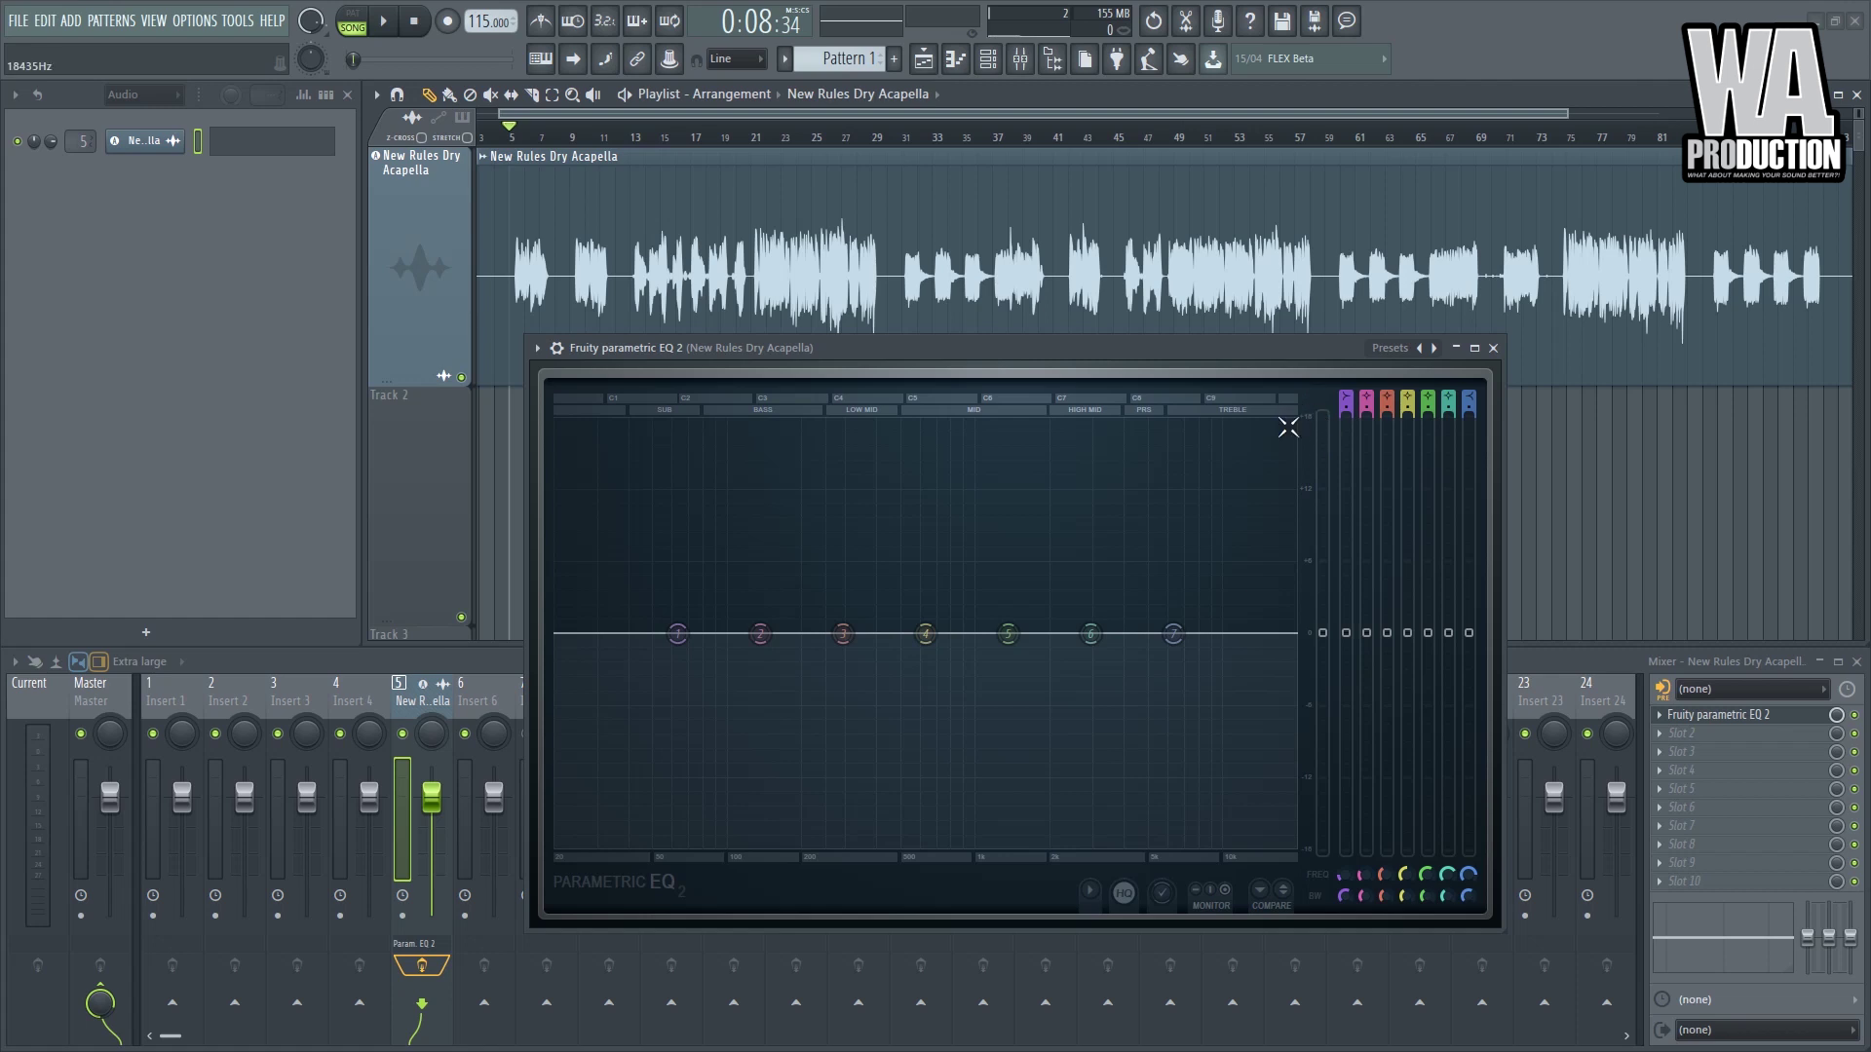
pyautogui.moveTo(1259, 352); pyautogui.dragTo(1185, 351)
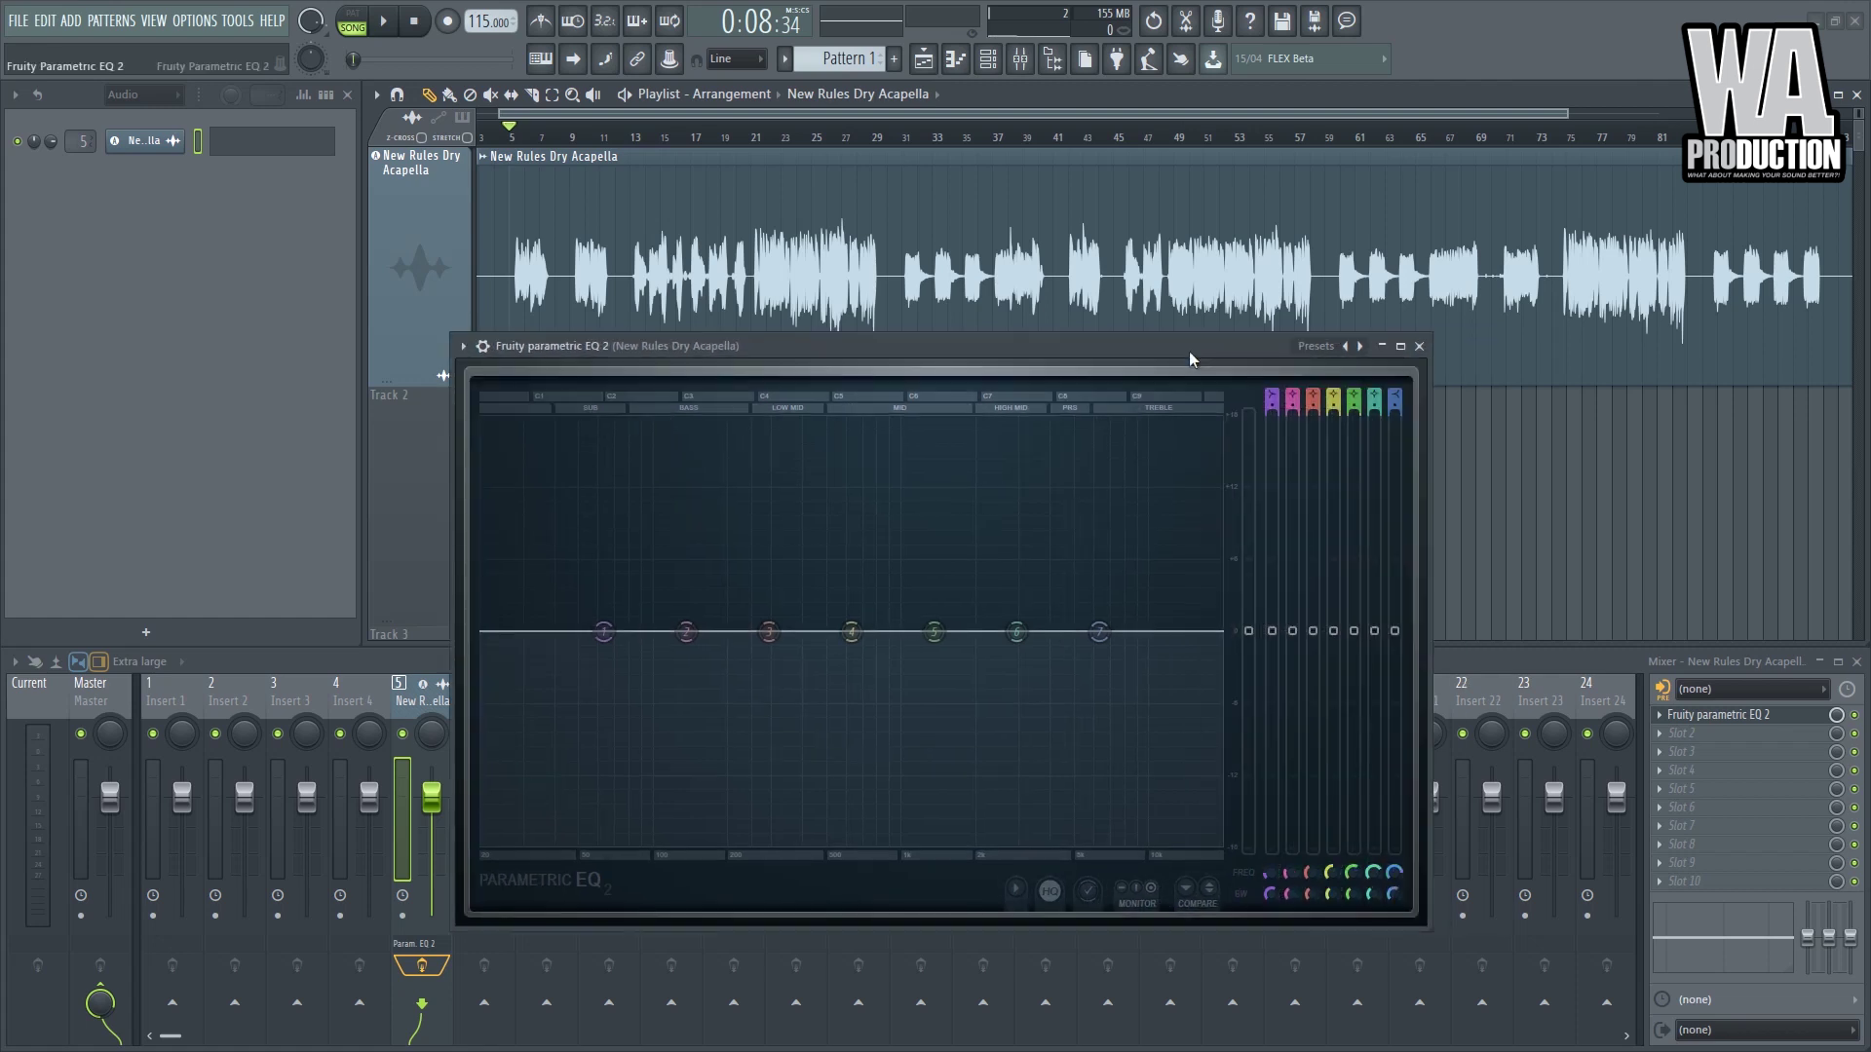
# - Make EQ band 7 a Low pass filter with Steep 8 order
pyautogui.rightClick(1104, 638)
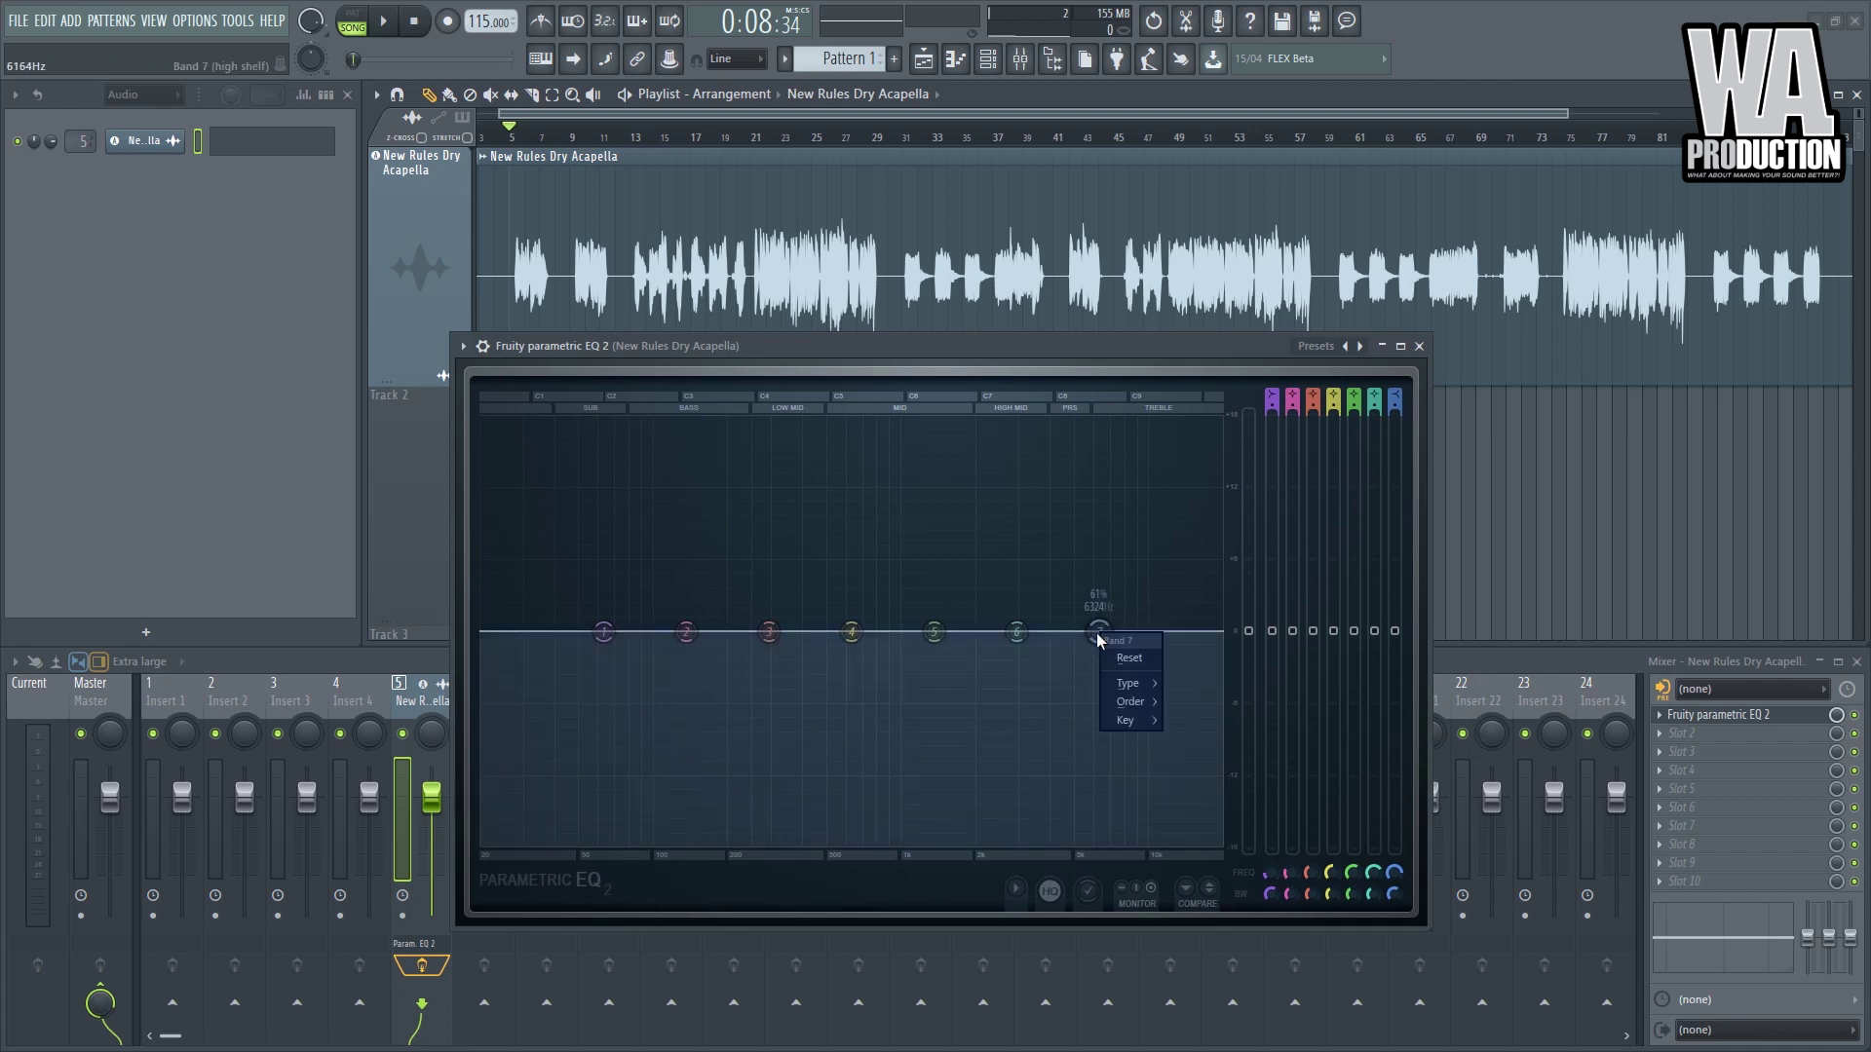
pyautogui.moveTo(1134, 693)
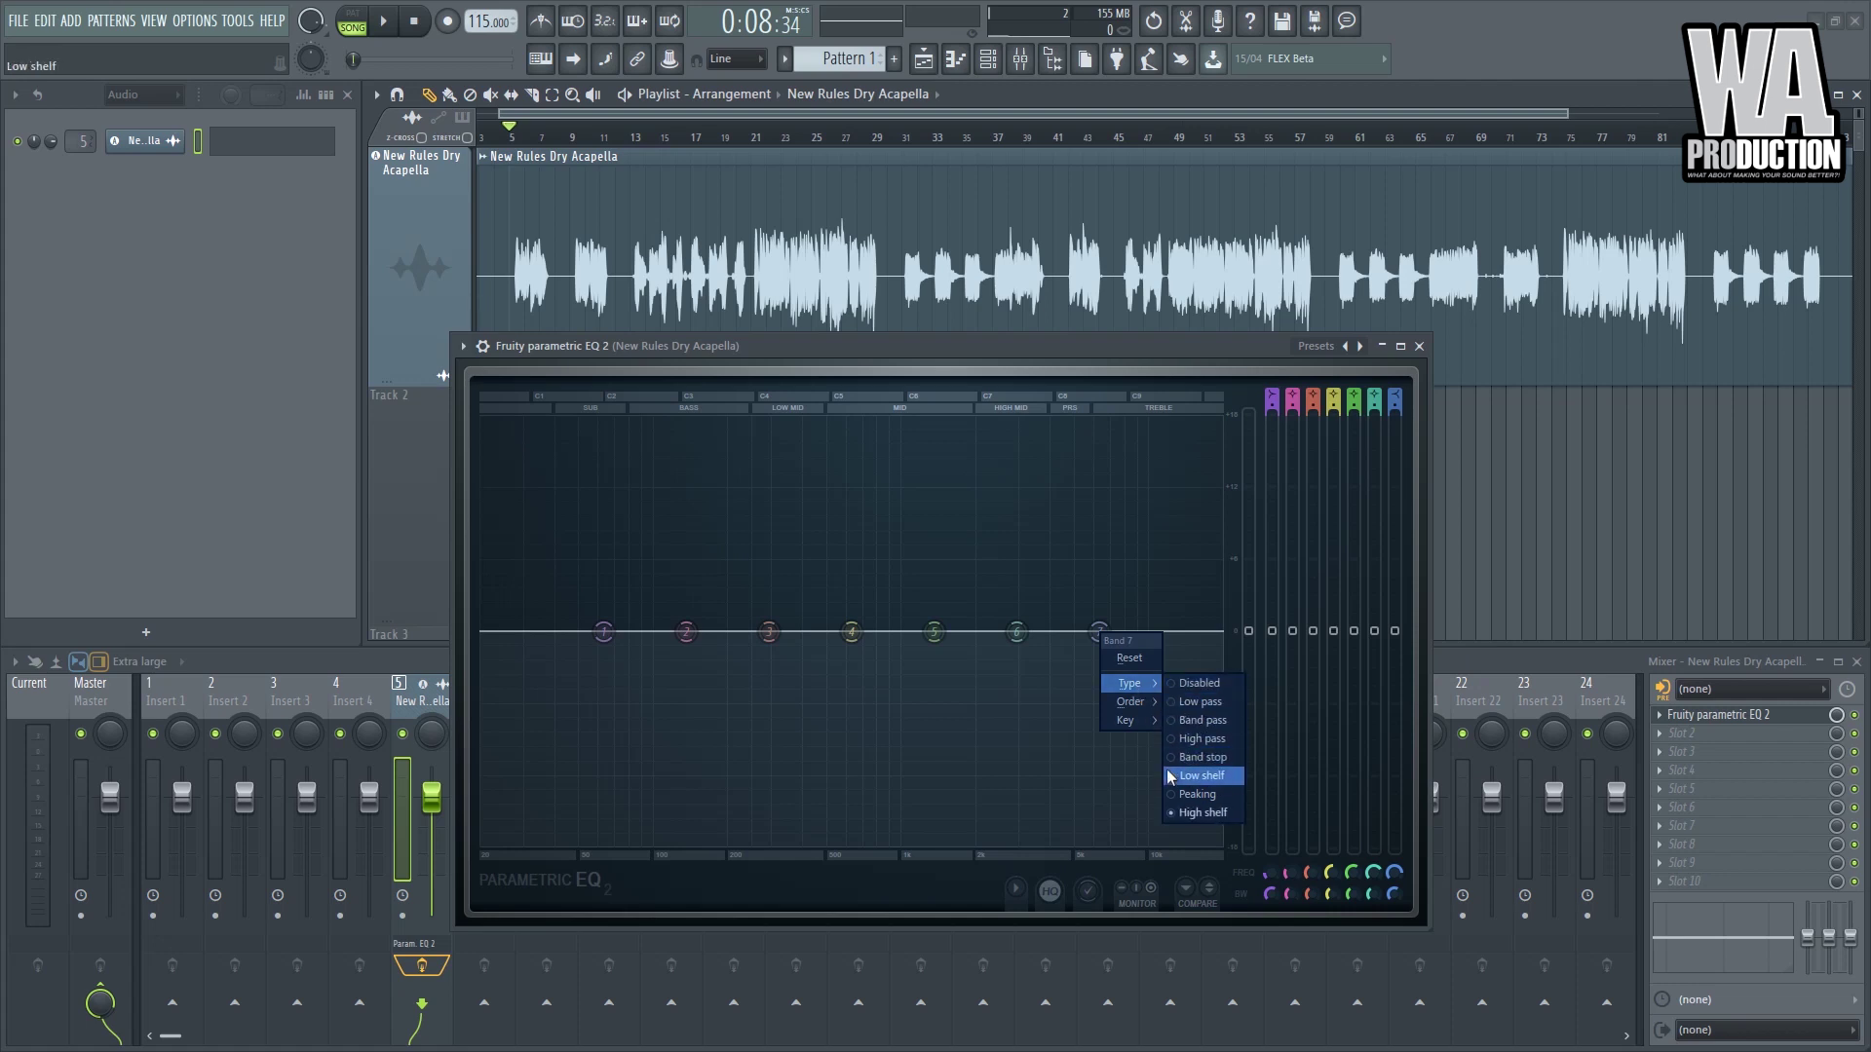
pyautogui.click(1169, 704)
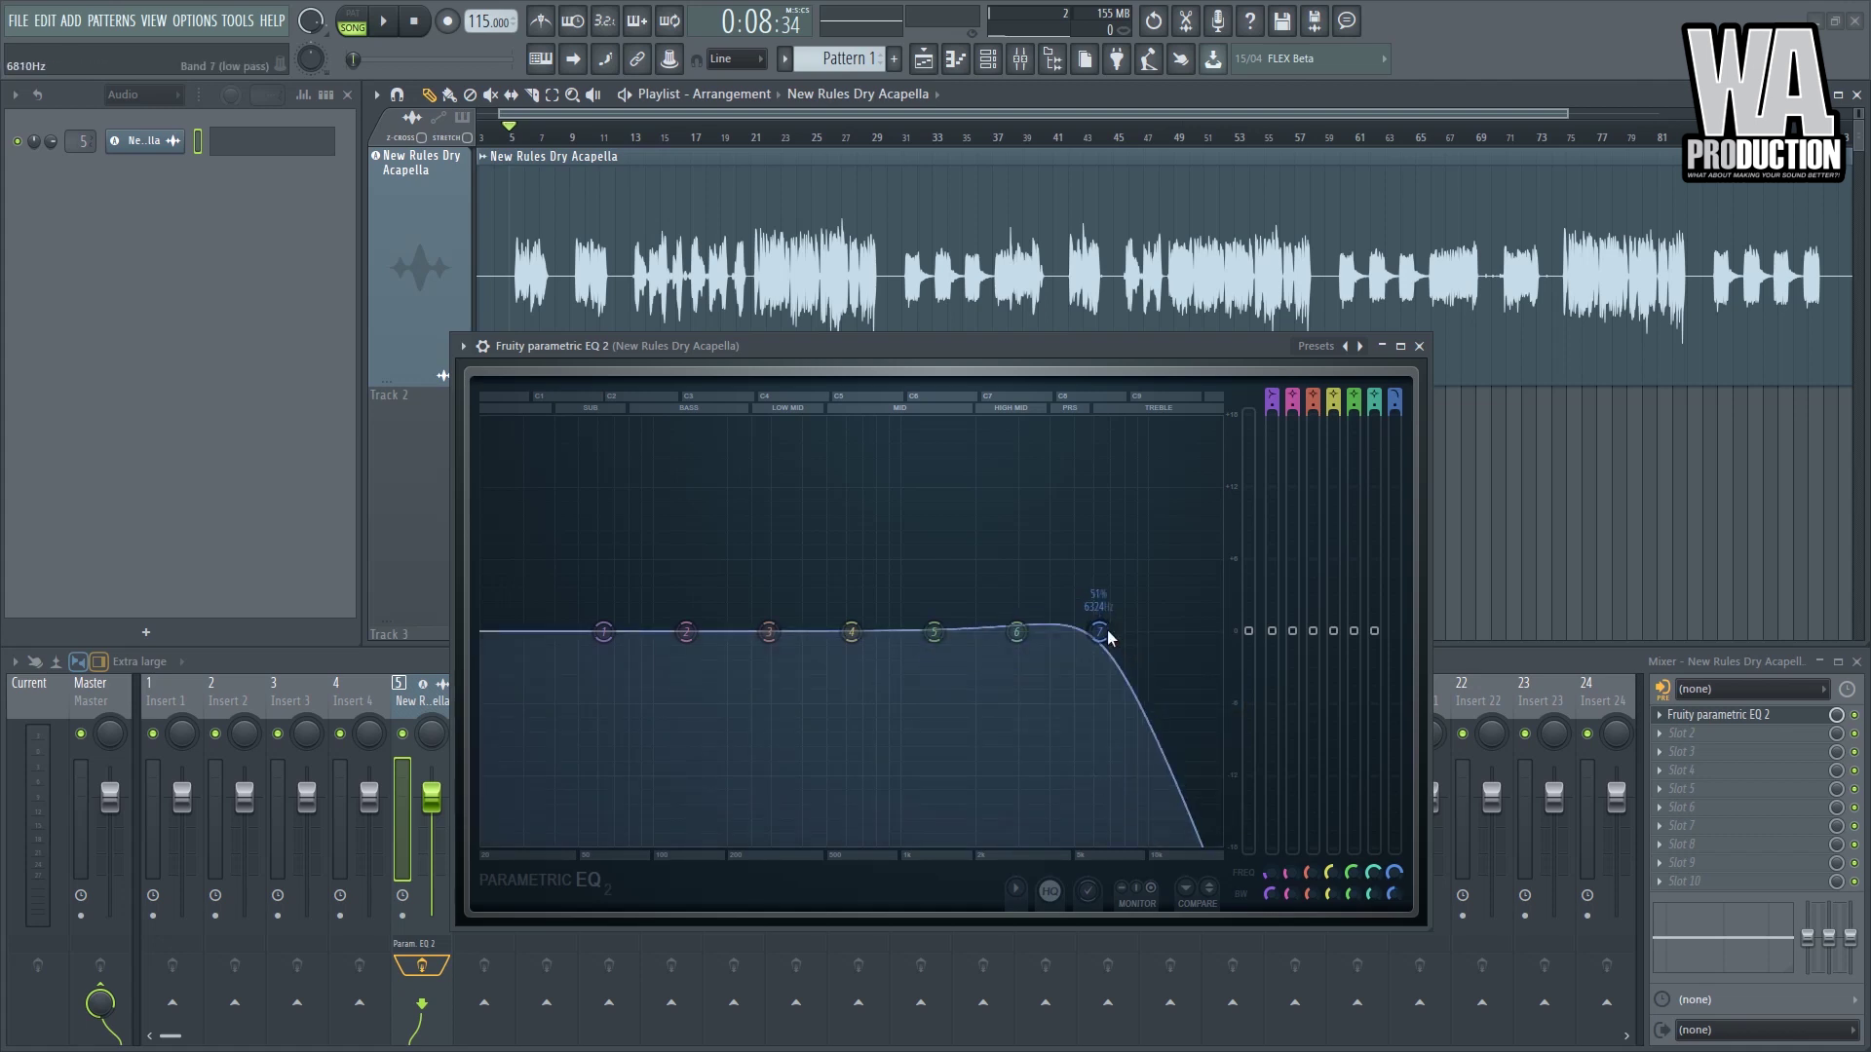
pyautogui.rightClick(1102, 633)
pyautogui.moveTo(1138, 693)
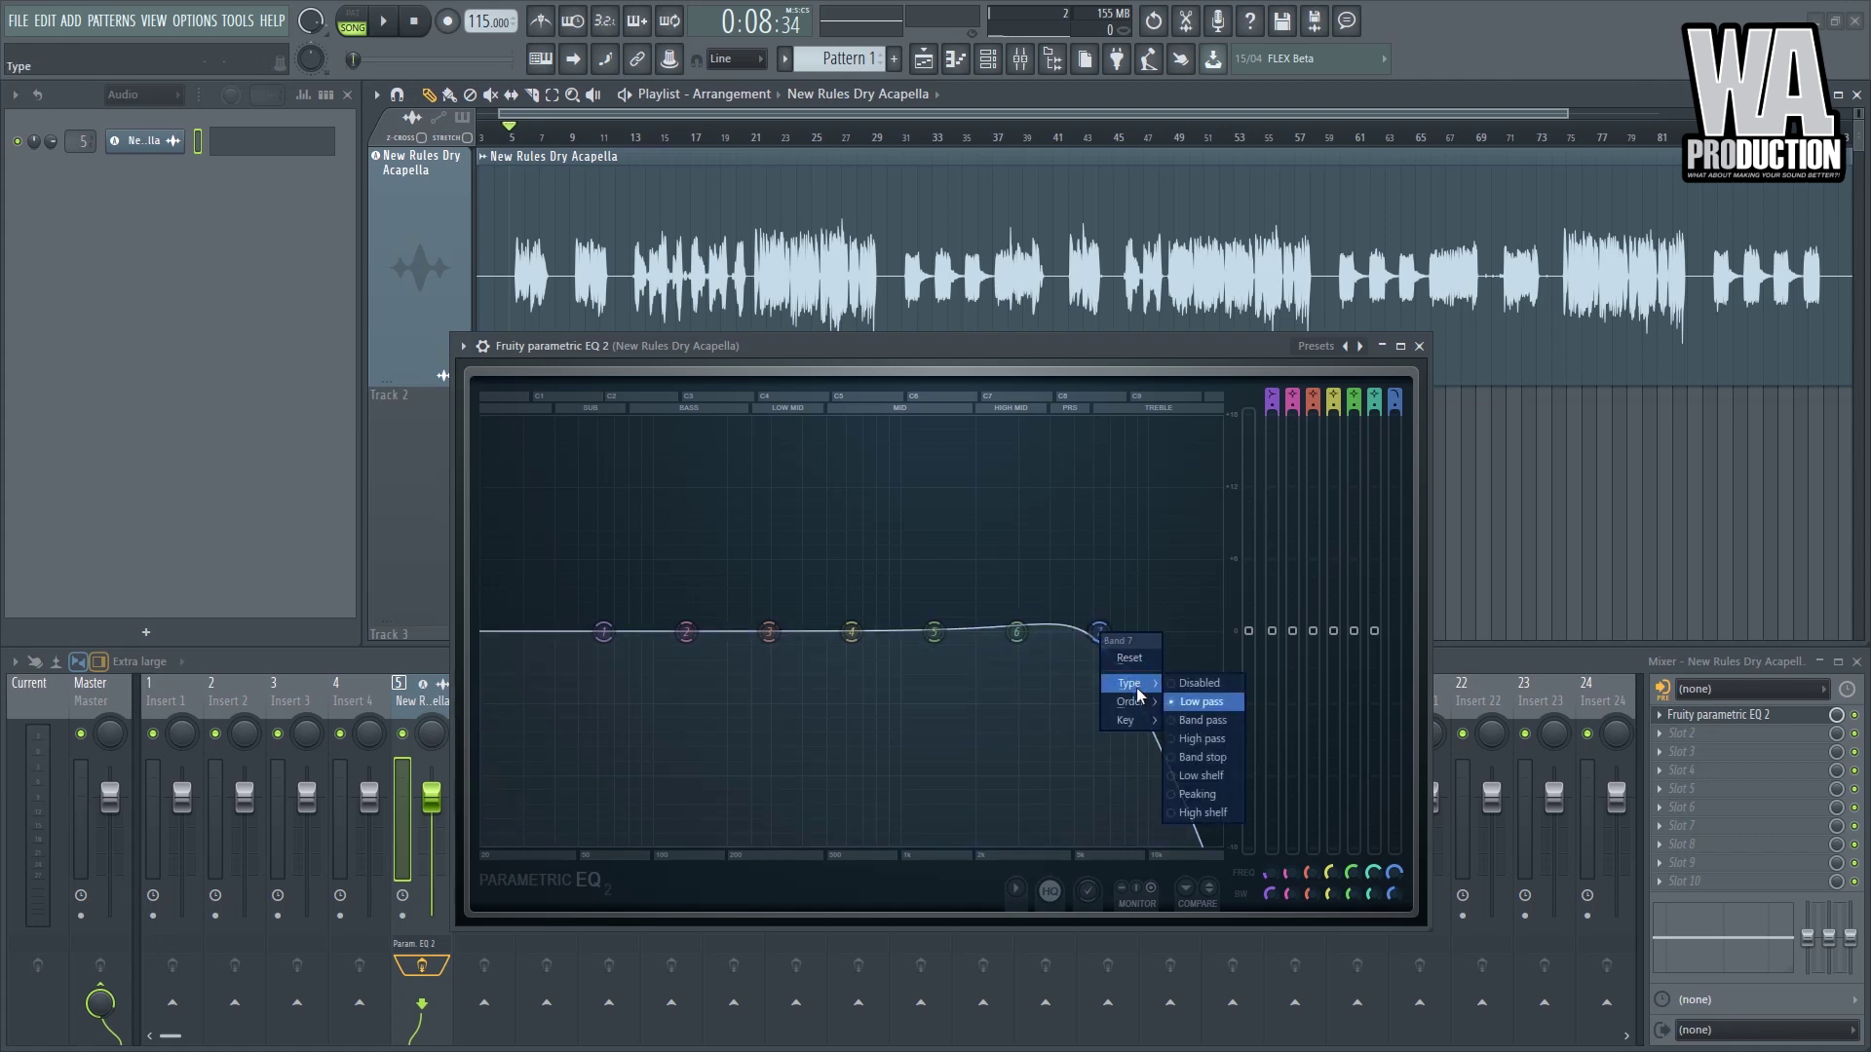
pyautogui.click(1195, 702)
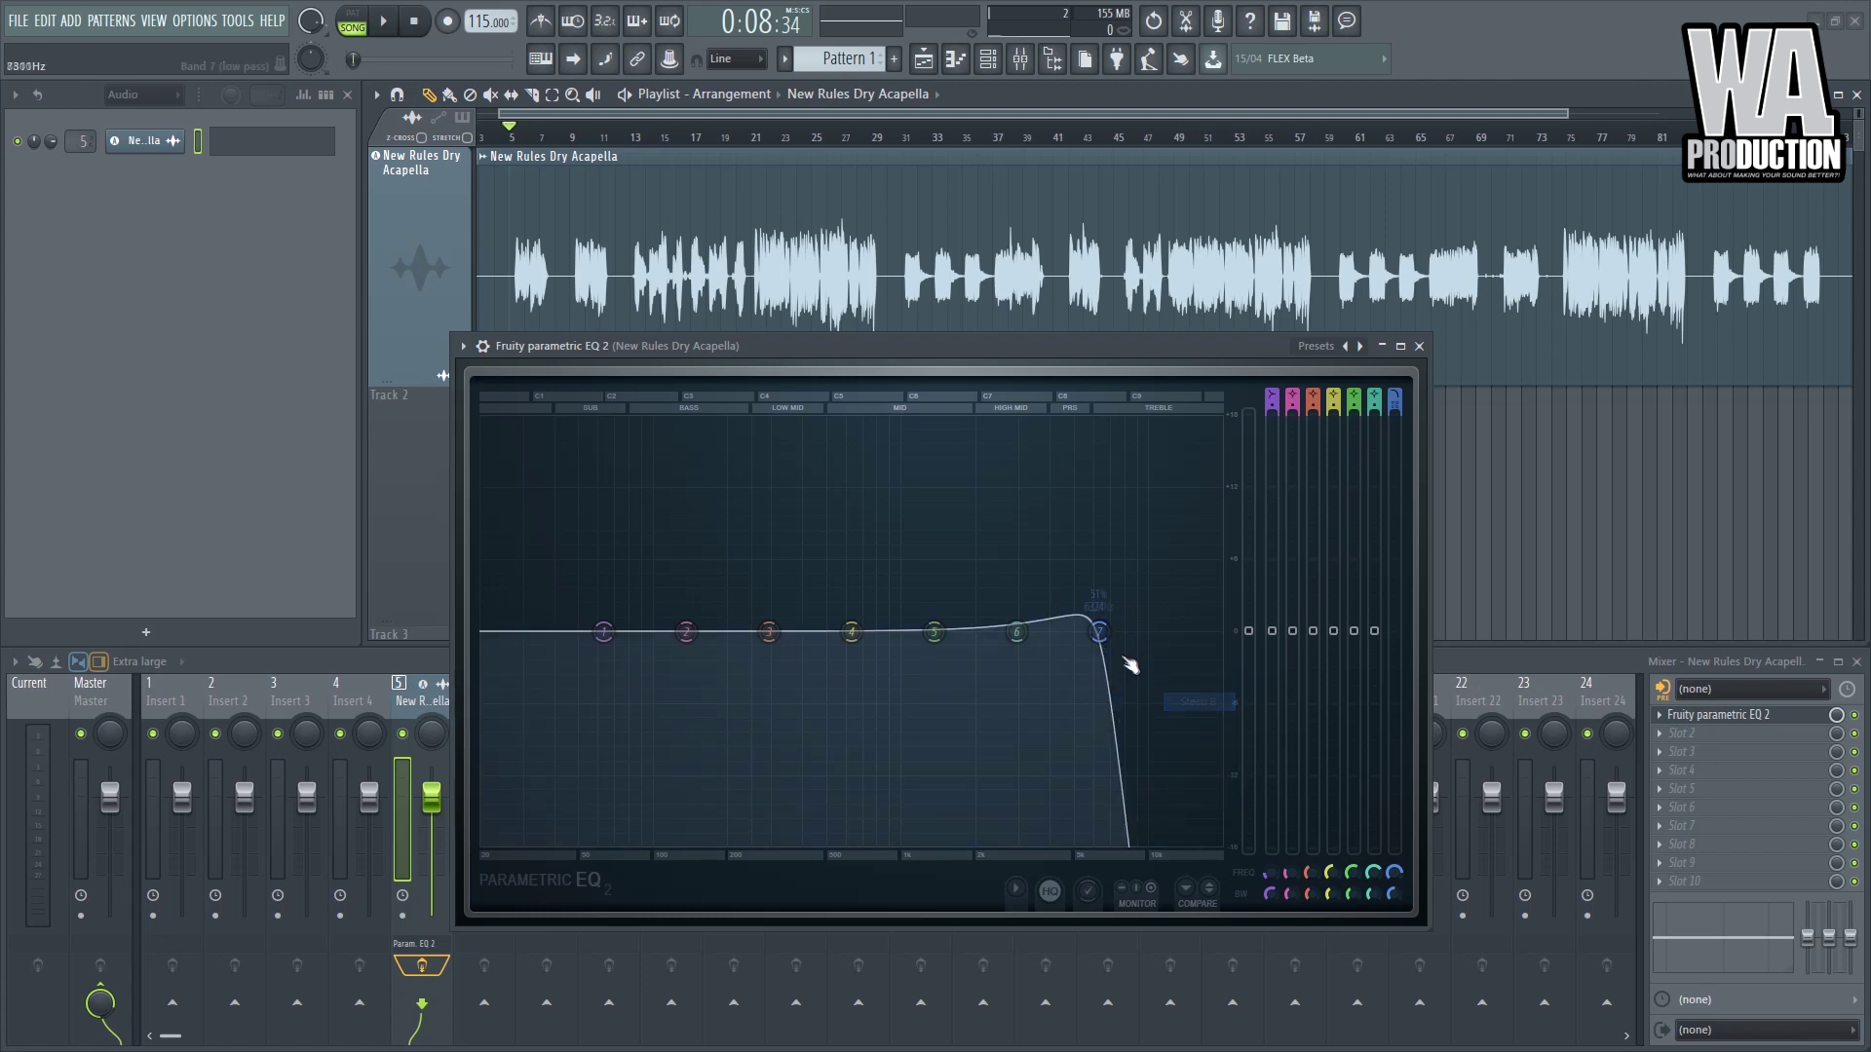
# - Sweep band 7's low-pass cutoff down toward 125 Hz while the acapella plays
pyautogui.moveTo(1114, 642); pyautogui.dragTo(1126, 641)
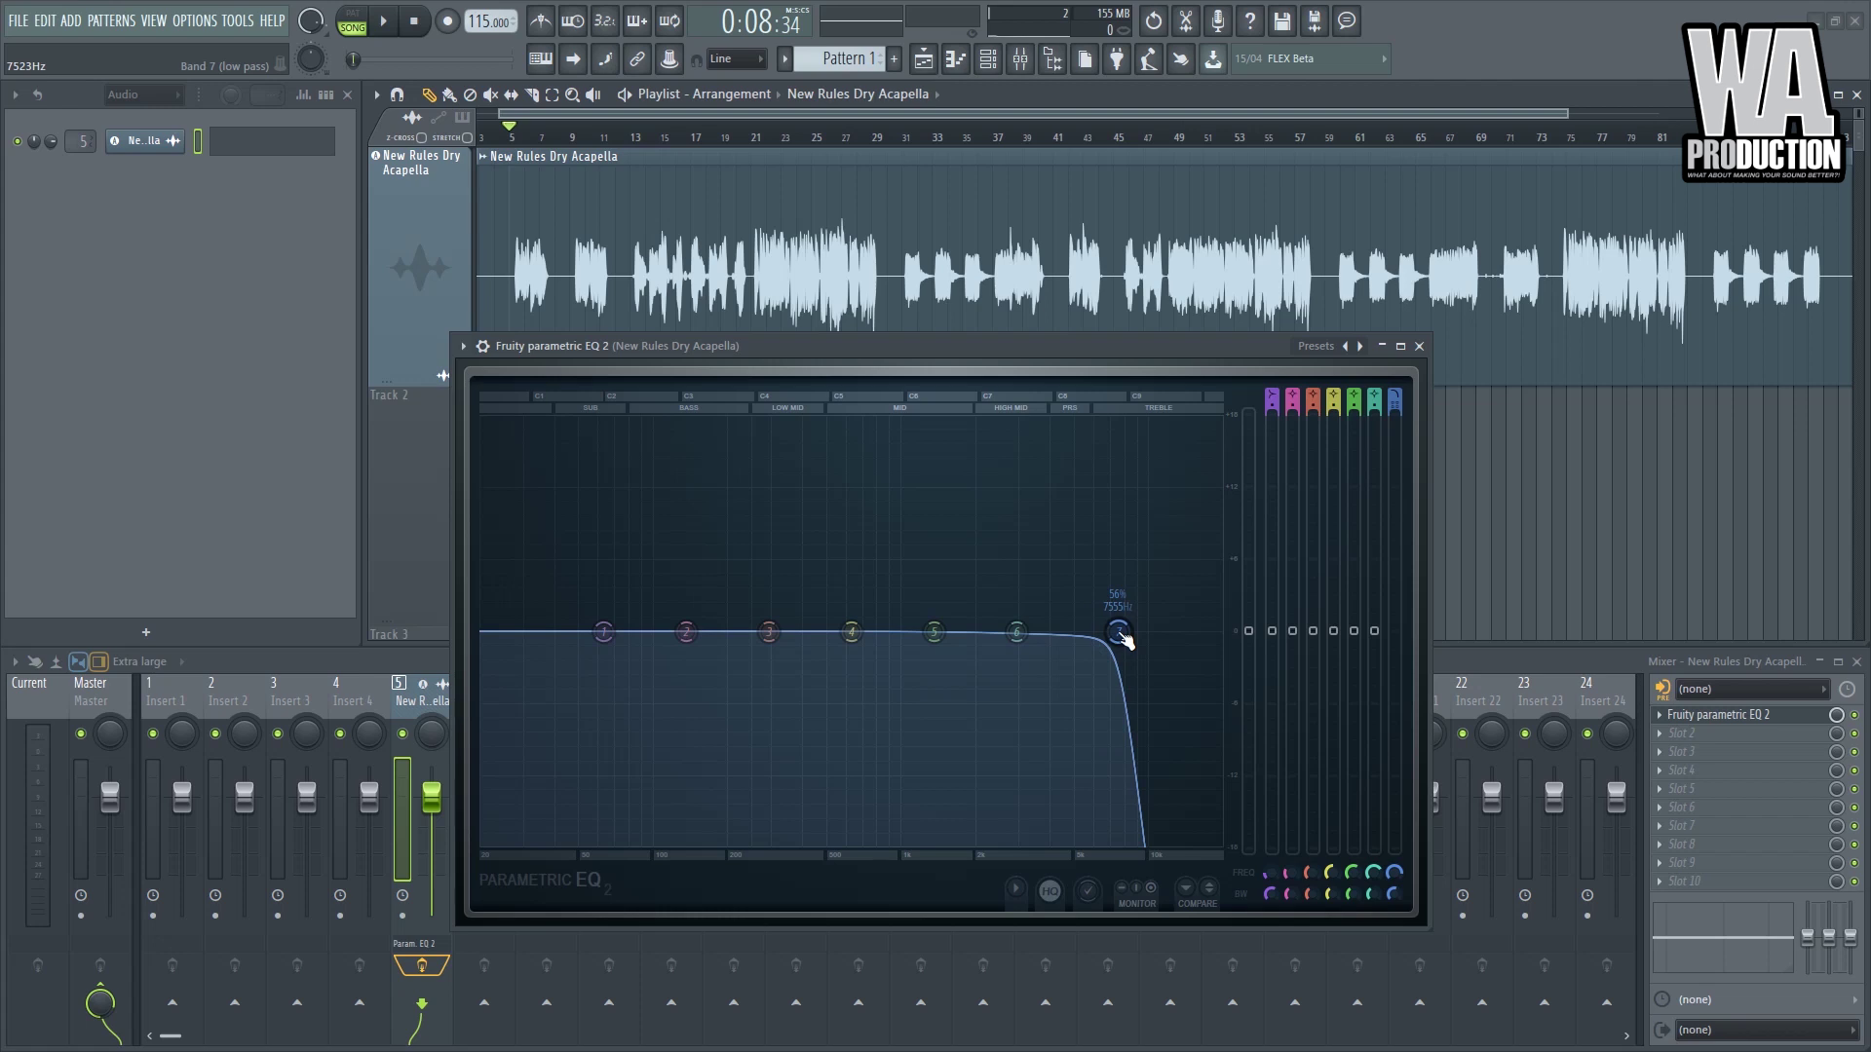
pyautogui.press('space')
pyautogui.moveTo(1120, 635); pyautogui.dragTo(681, 631)
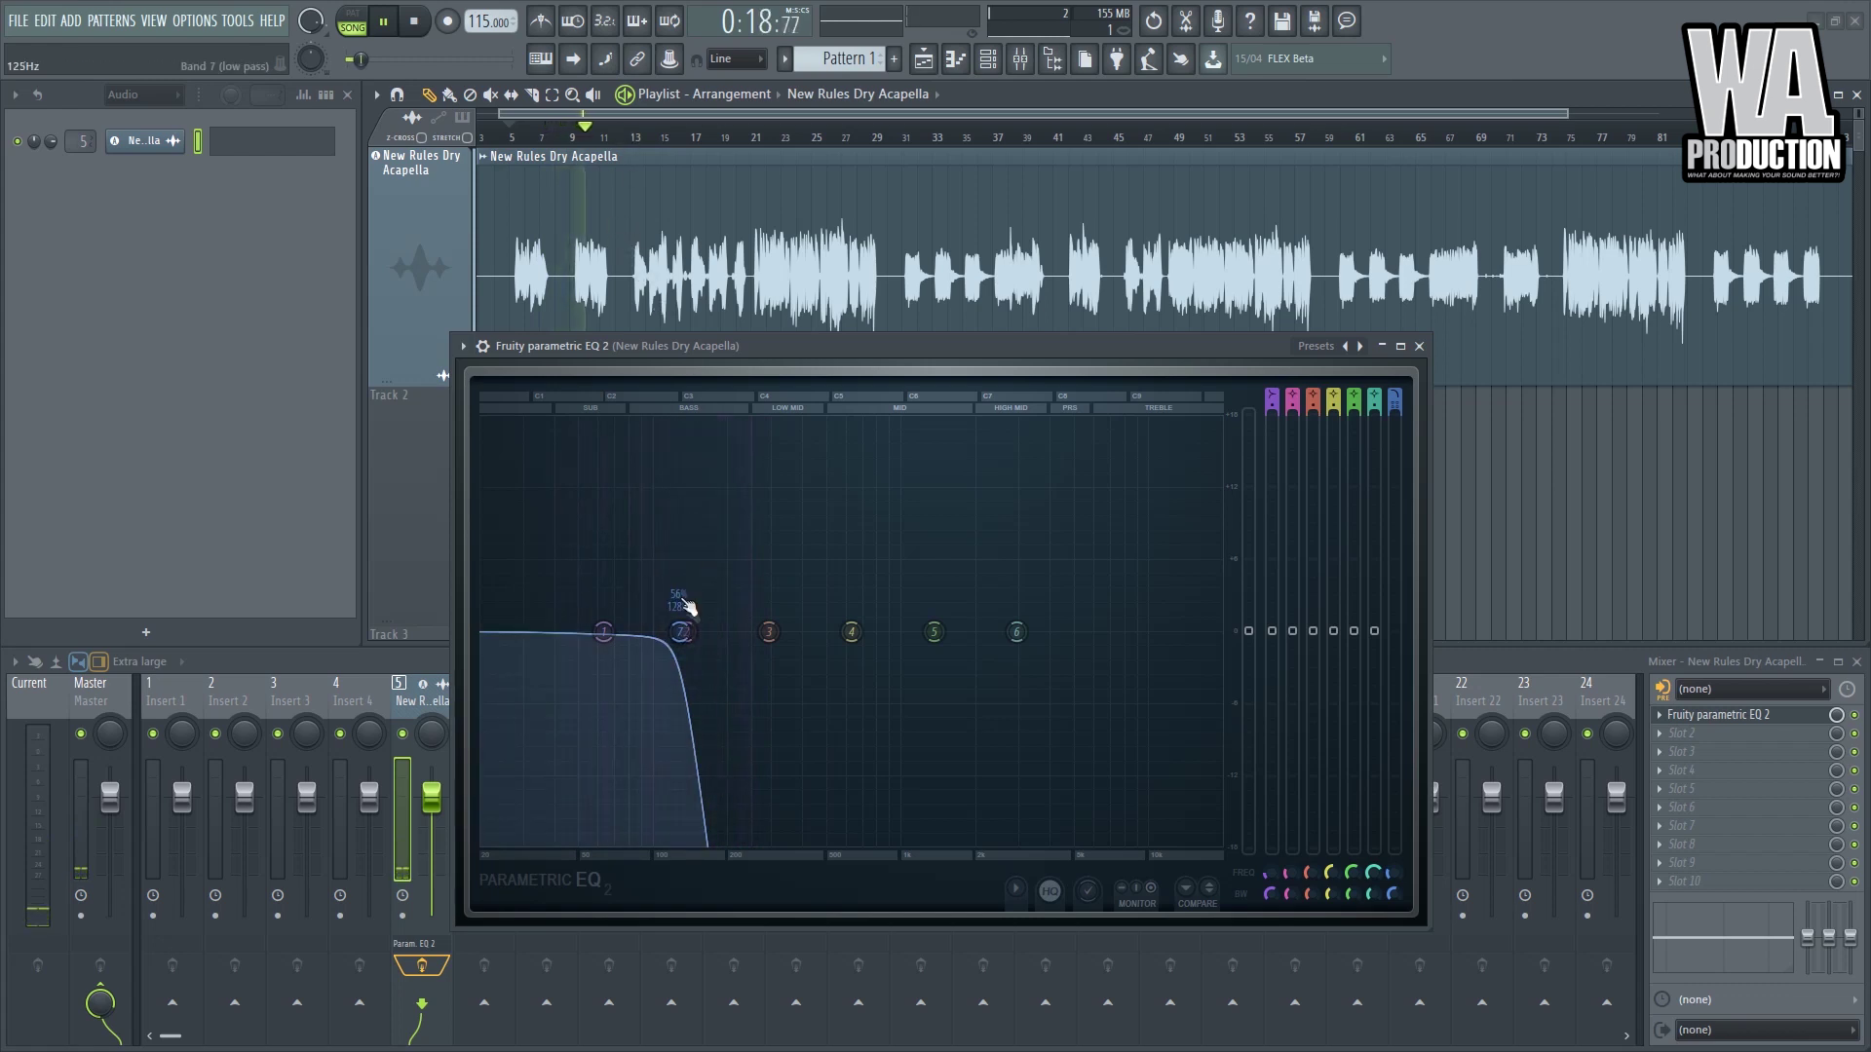
# - Switch the band near 160 Hz to a High pass filter and play the acapella to hear it
pyautogui.press('space')
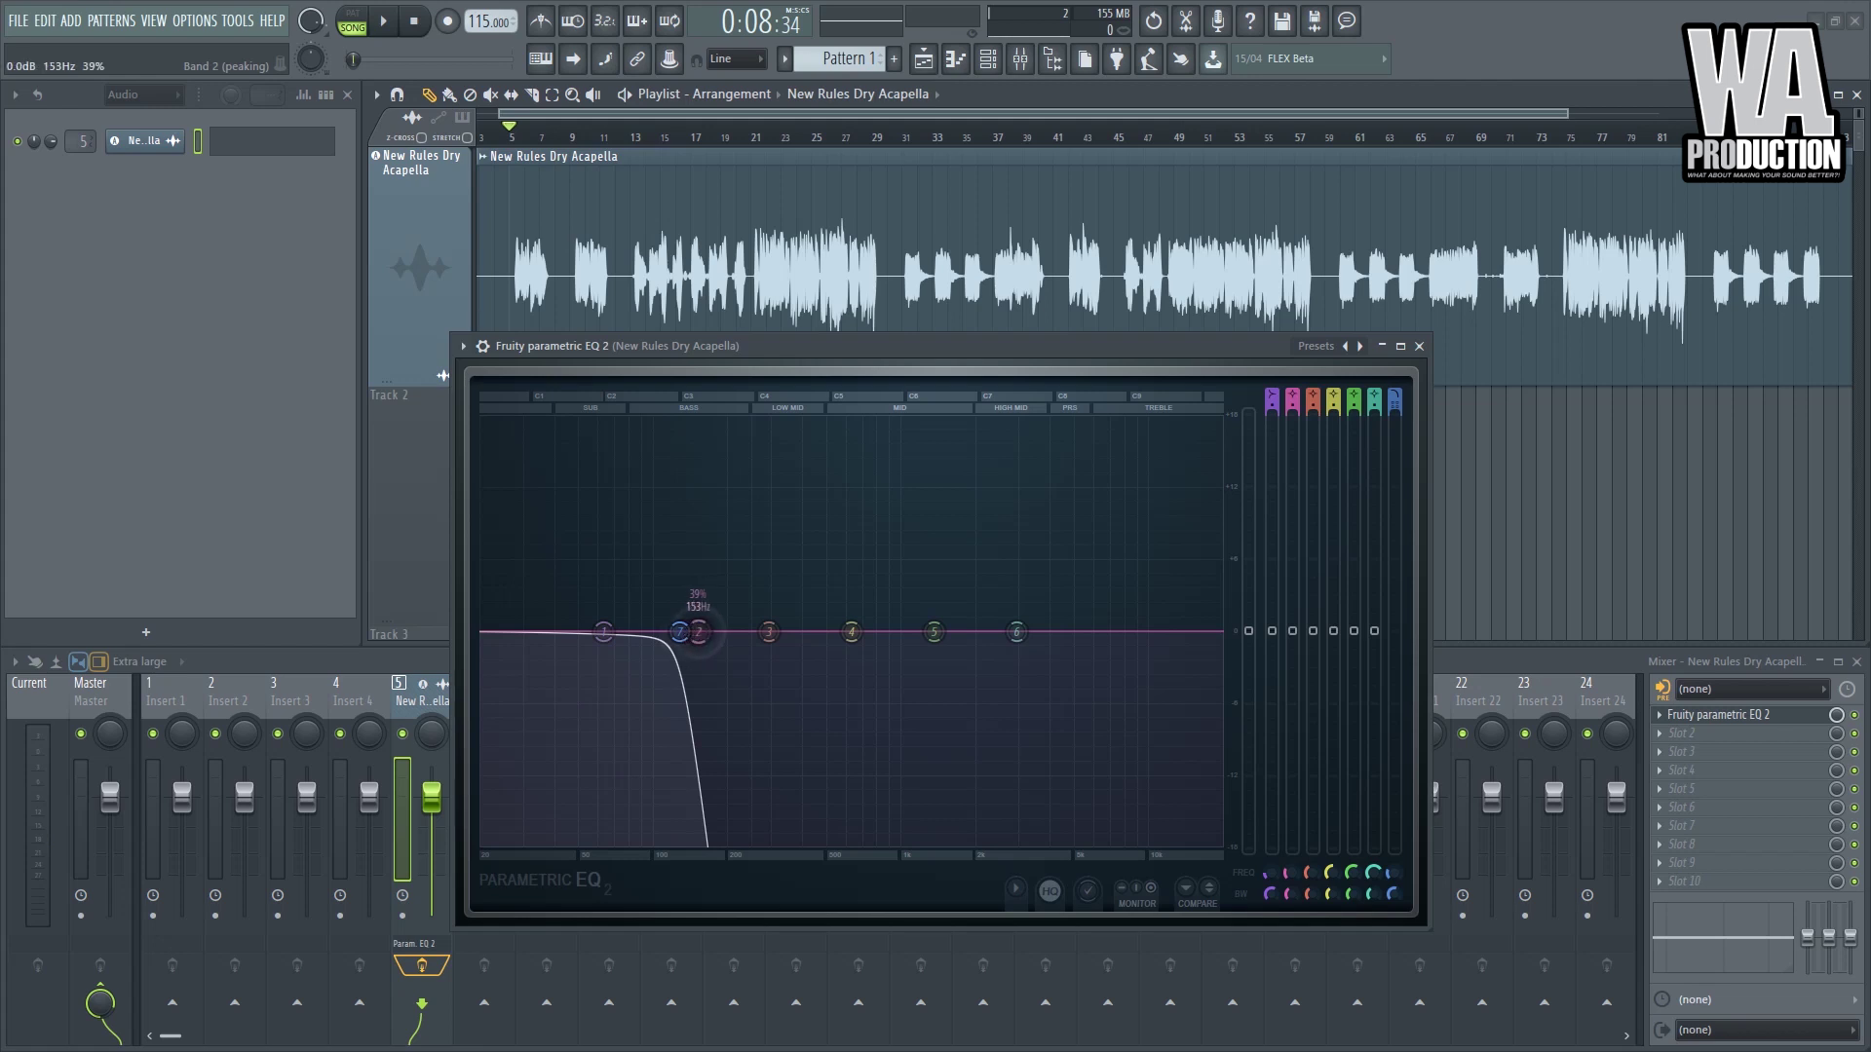
pyautogui.moveTo(690, 640)
pyautogui.mouseDown()
pyautogui.moveTo(711, 639)
pyautogui.moveTo(679, 633)
pyautogui.mouseUp()
pyautogui.rightClick(685, 640)
pyautogui.moveTo(709, 703)
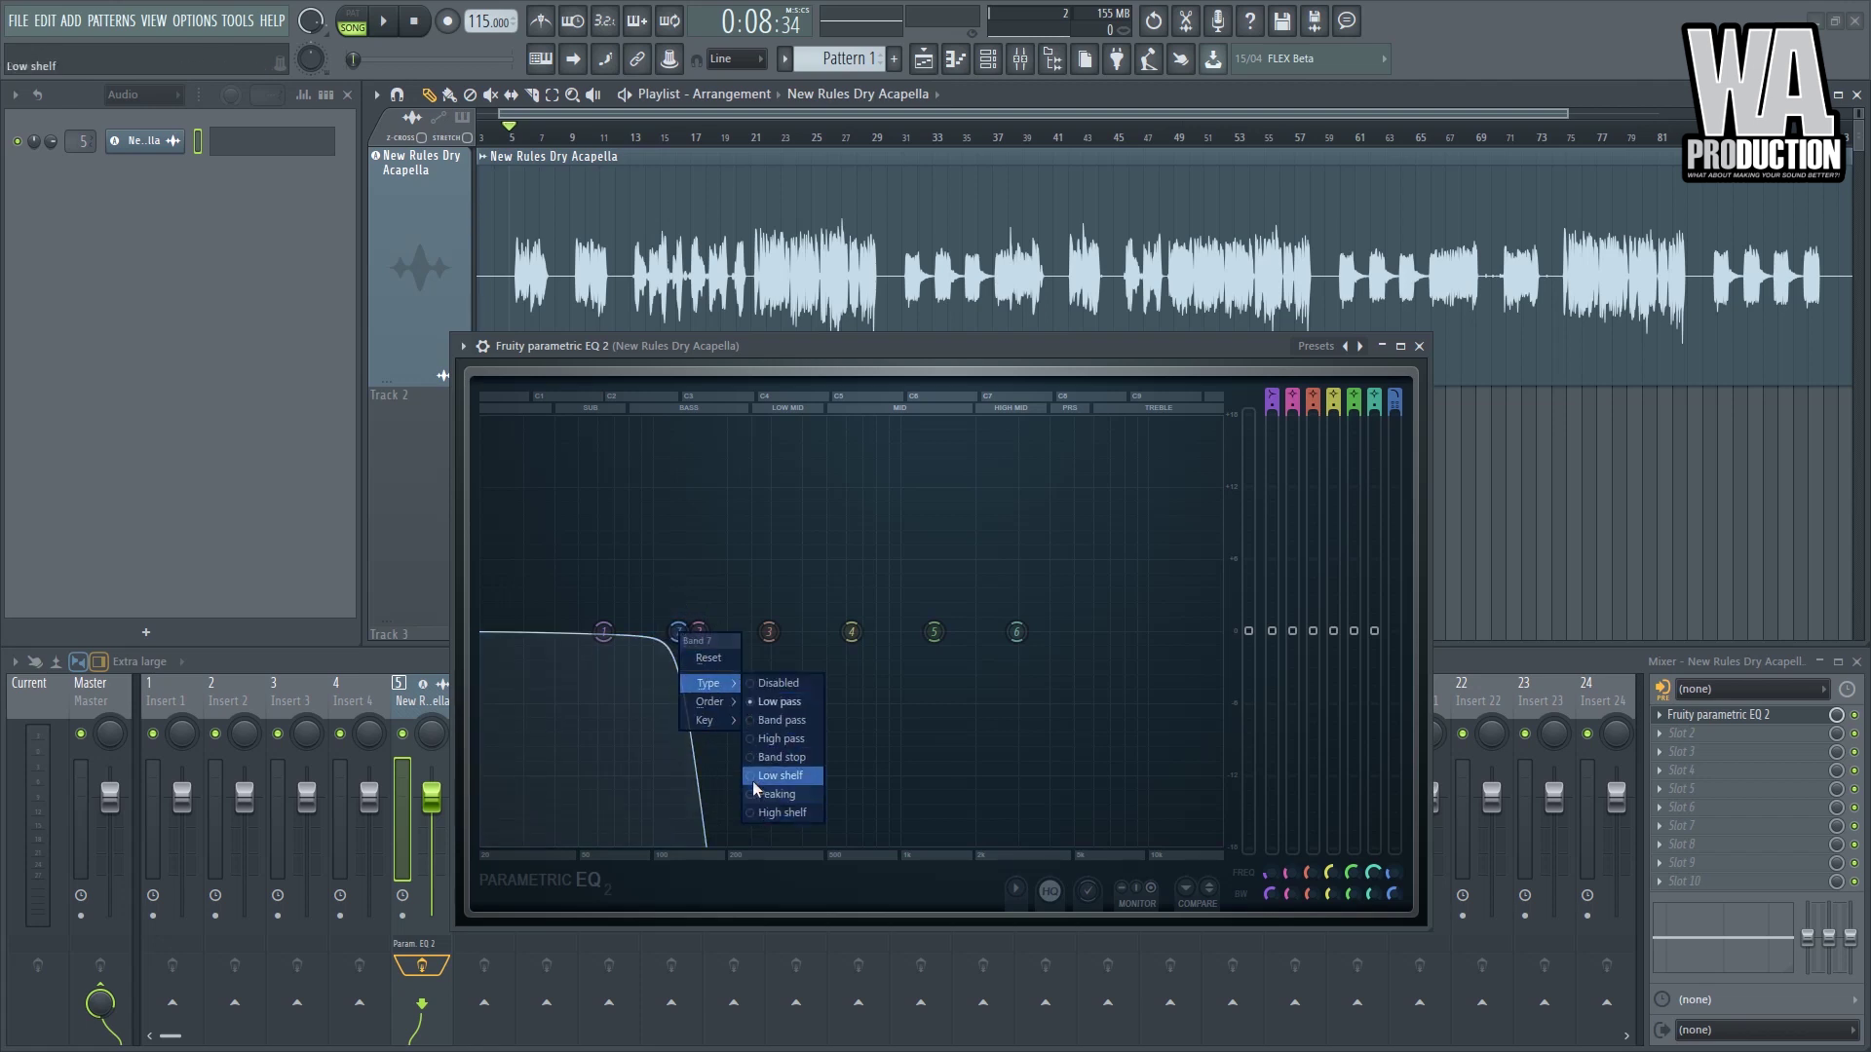
pyautogui.click(752, 741)
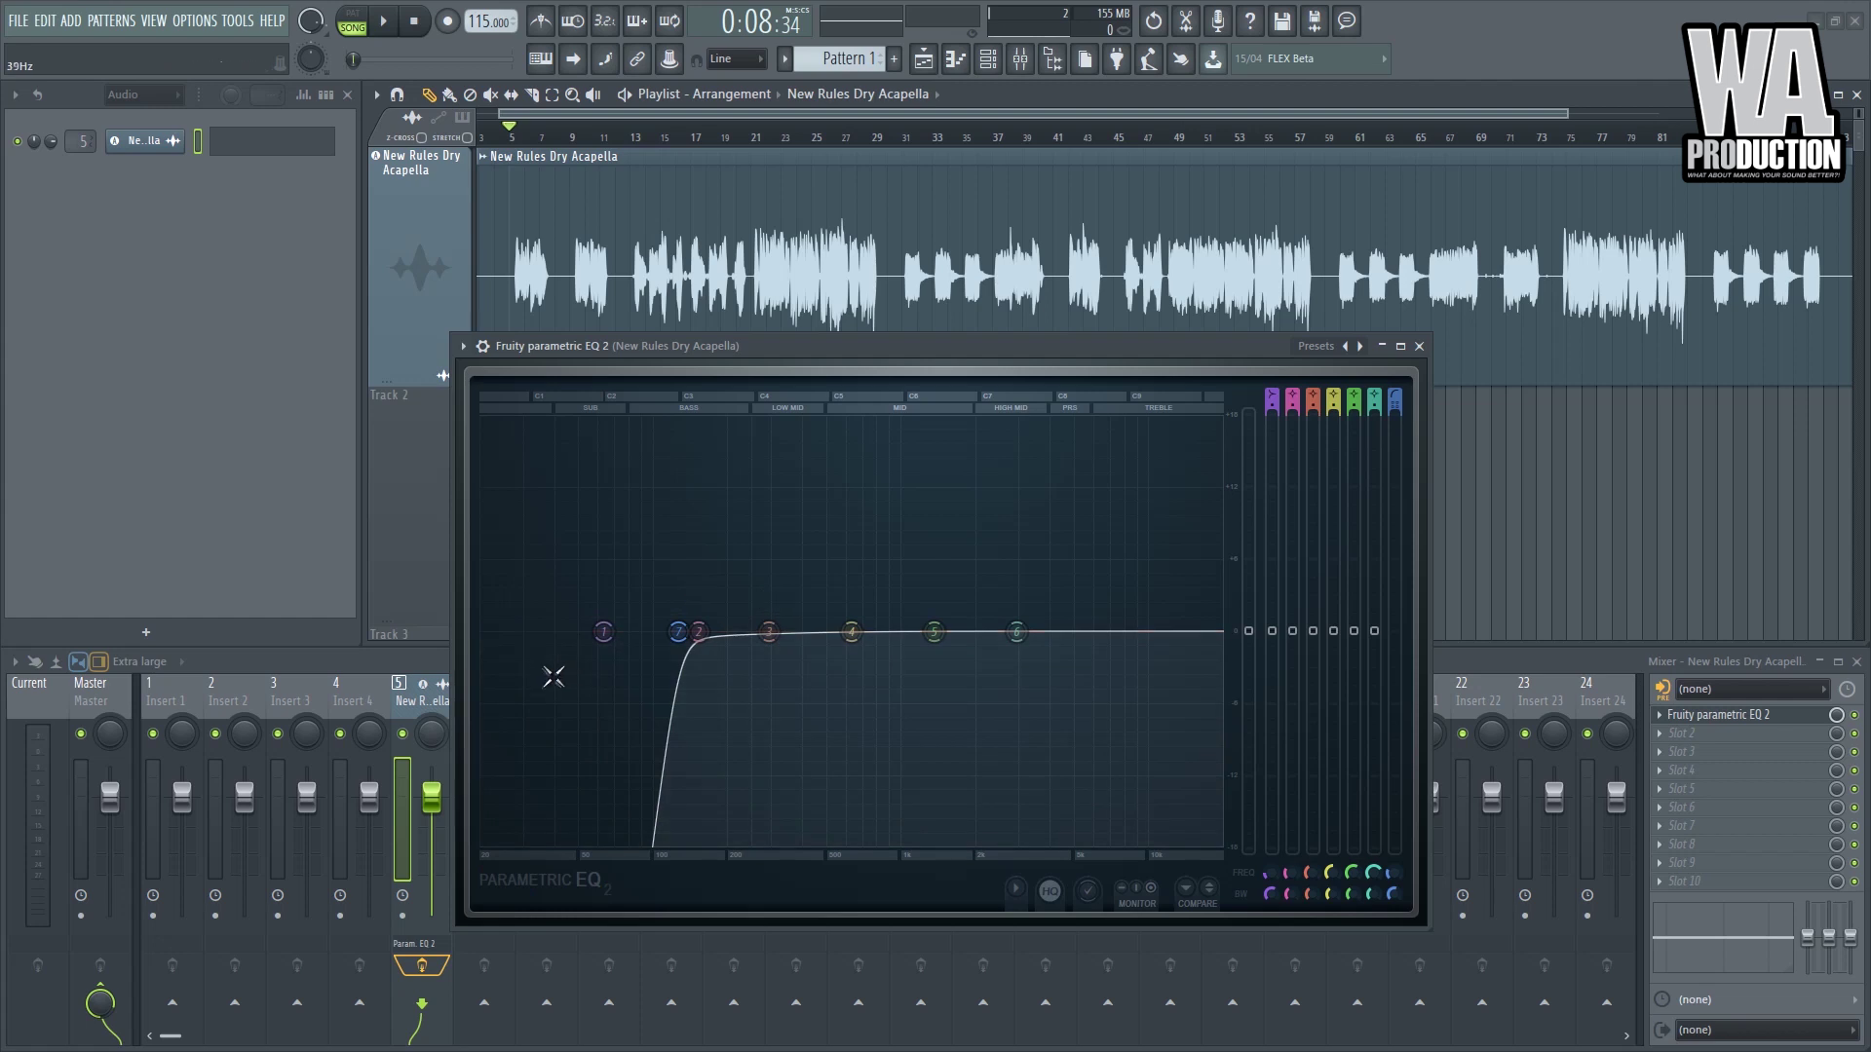
pyautogui.press('space')
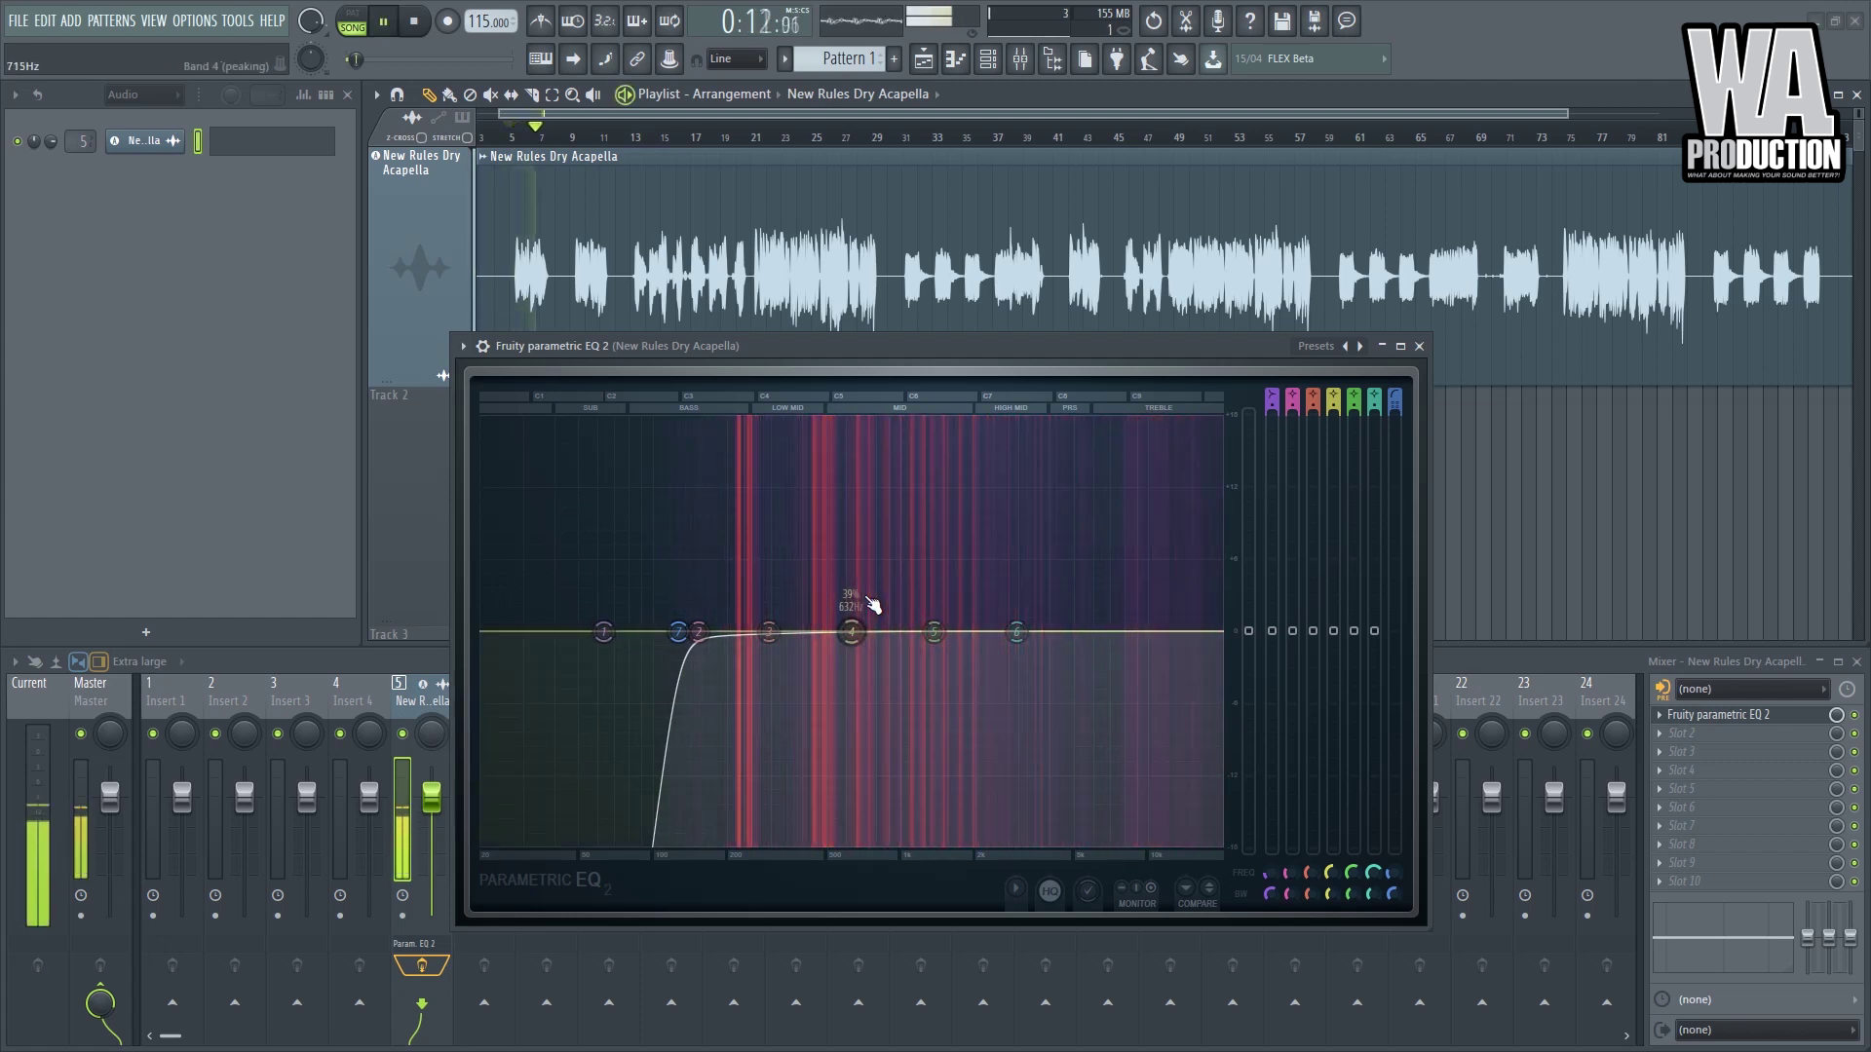
# - Boost EQ band 5 to find a harsh frequency, then turn it into a narrow cut
pyautogui.press('space')
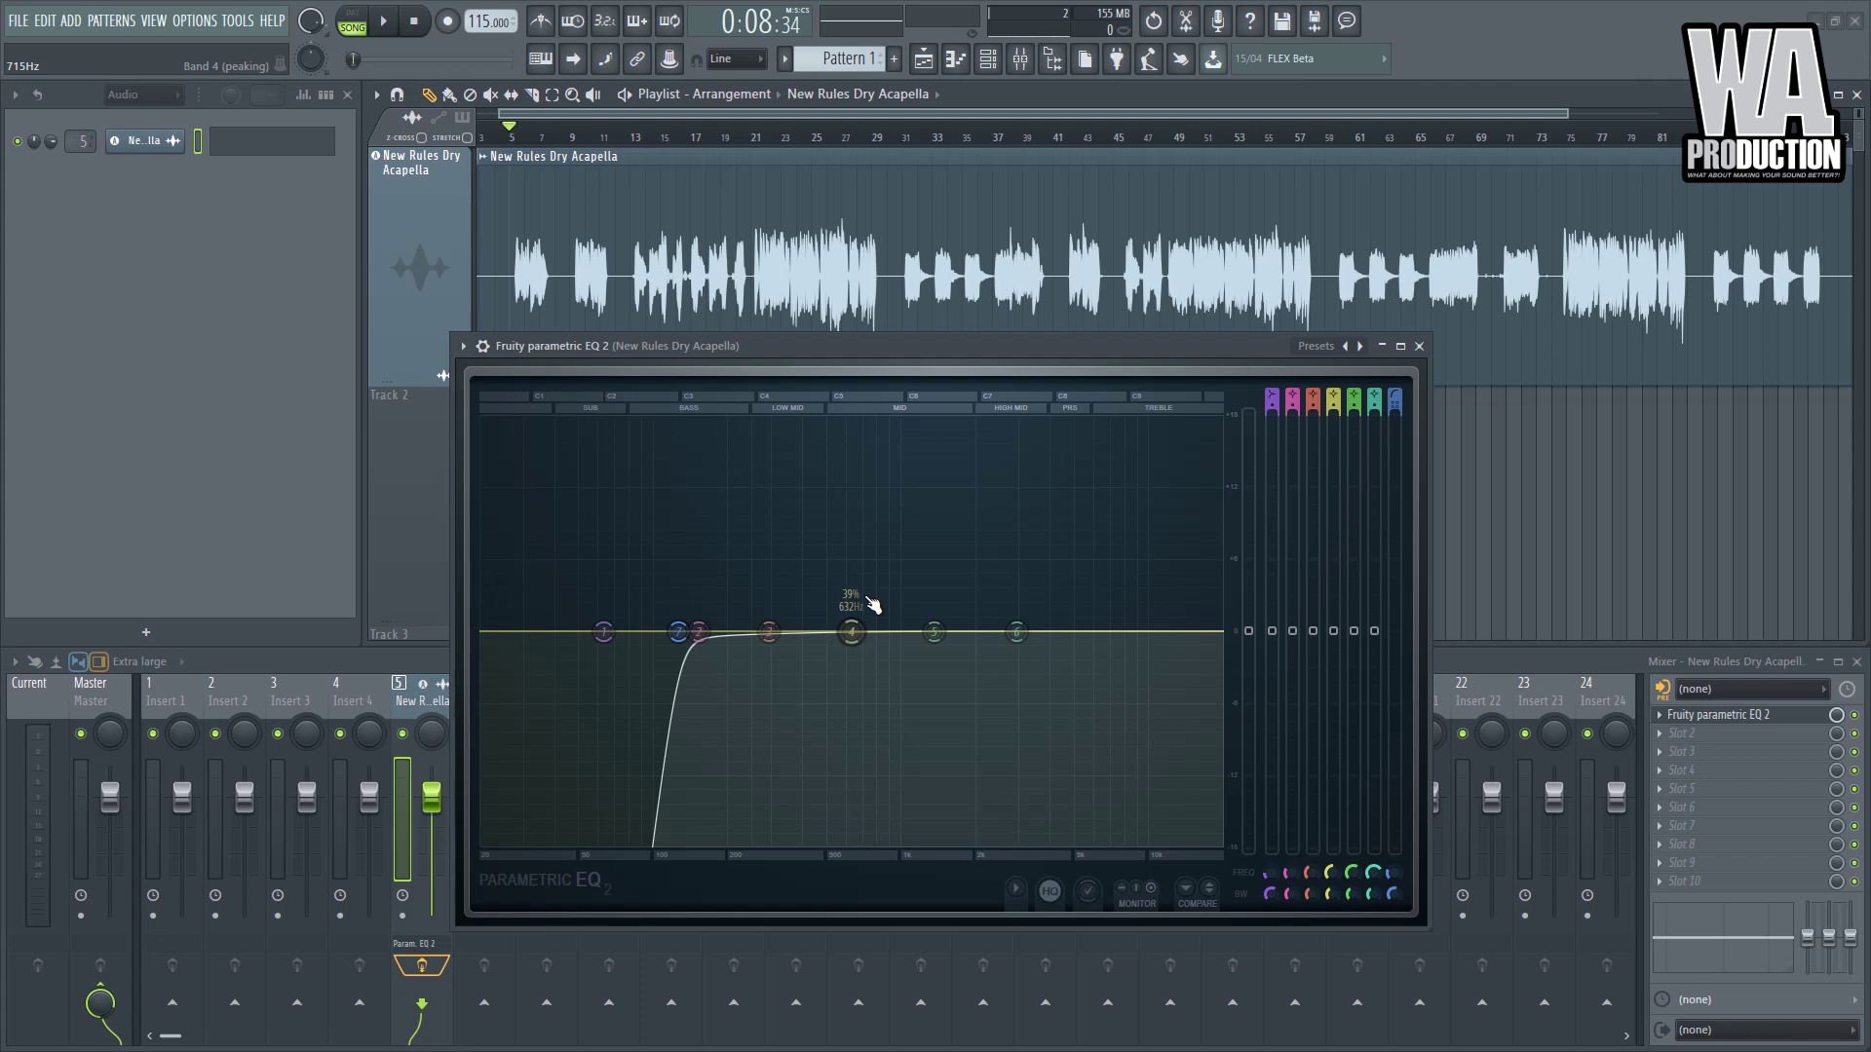
pyautogui.click(769, 135)
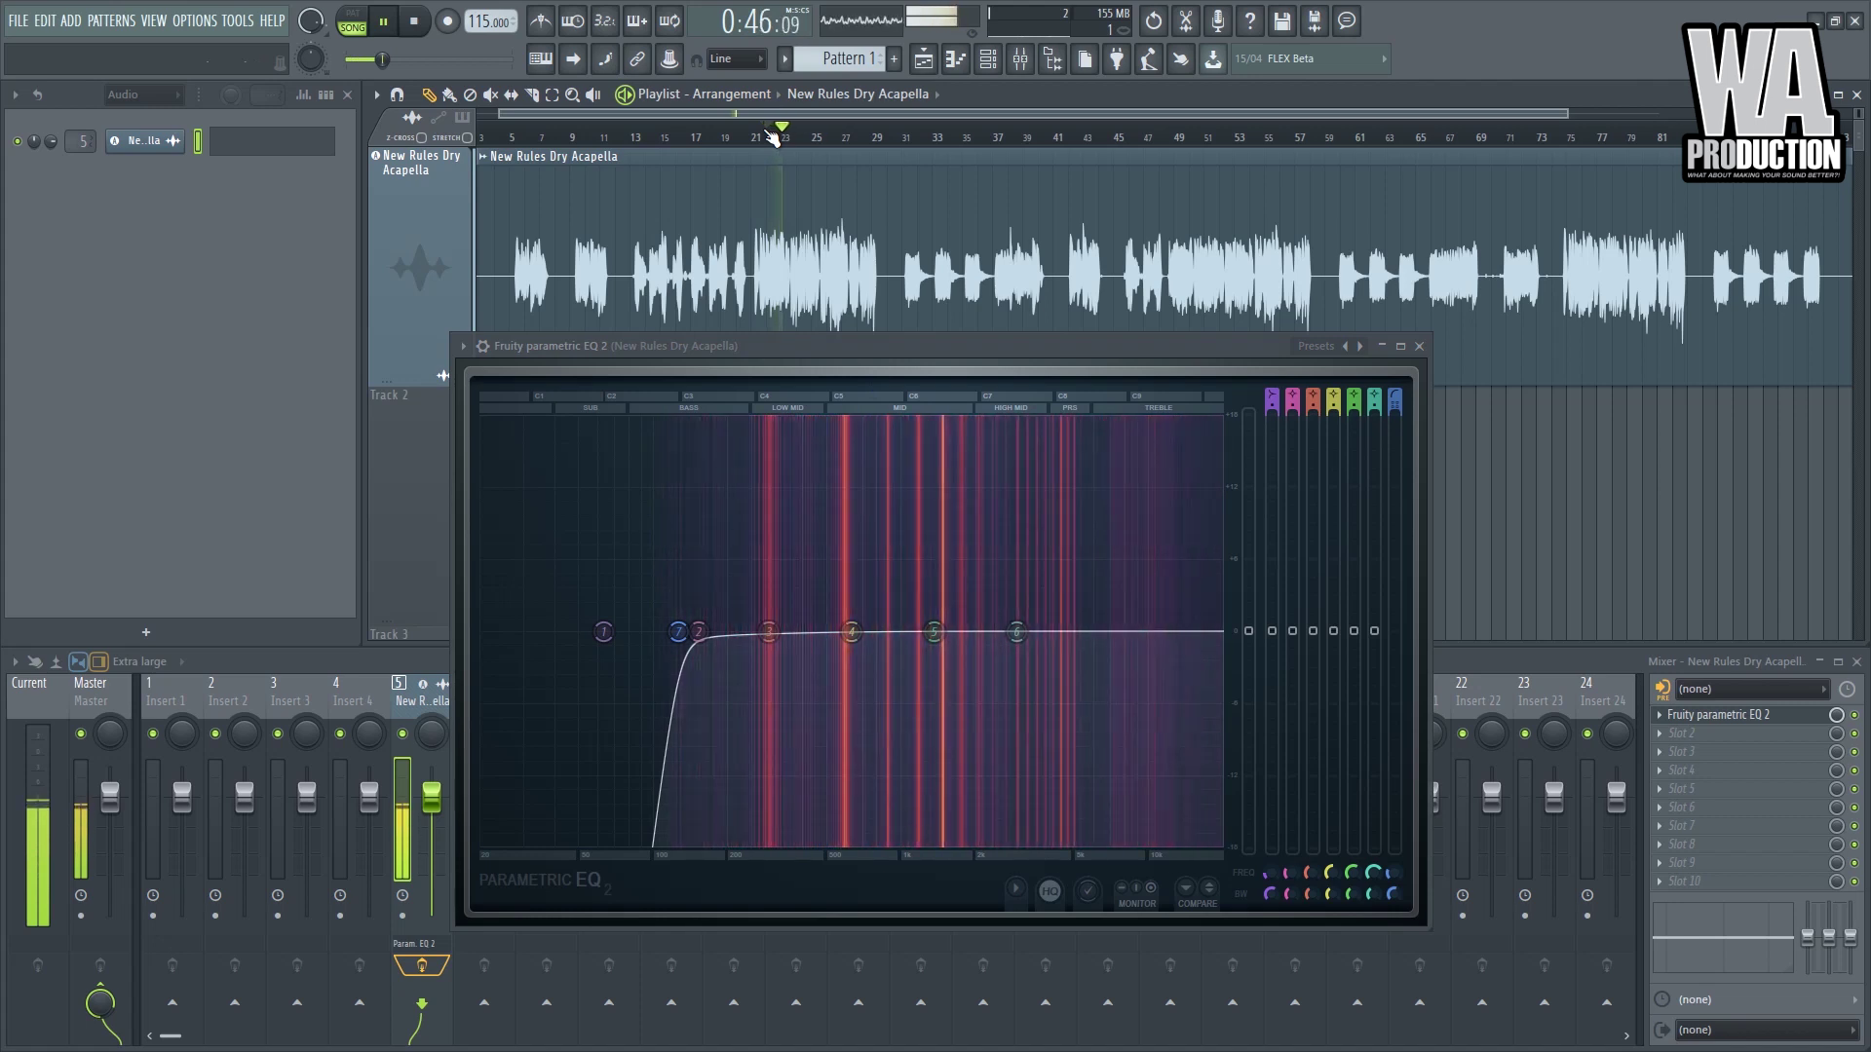
pyautogui.press('space')
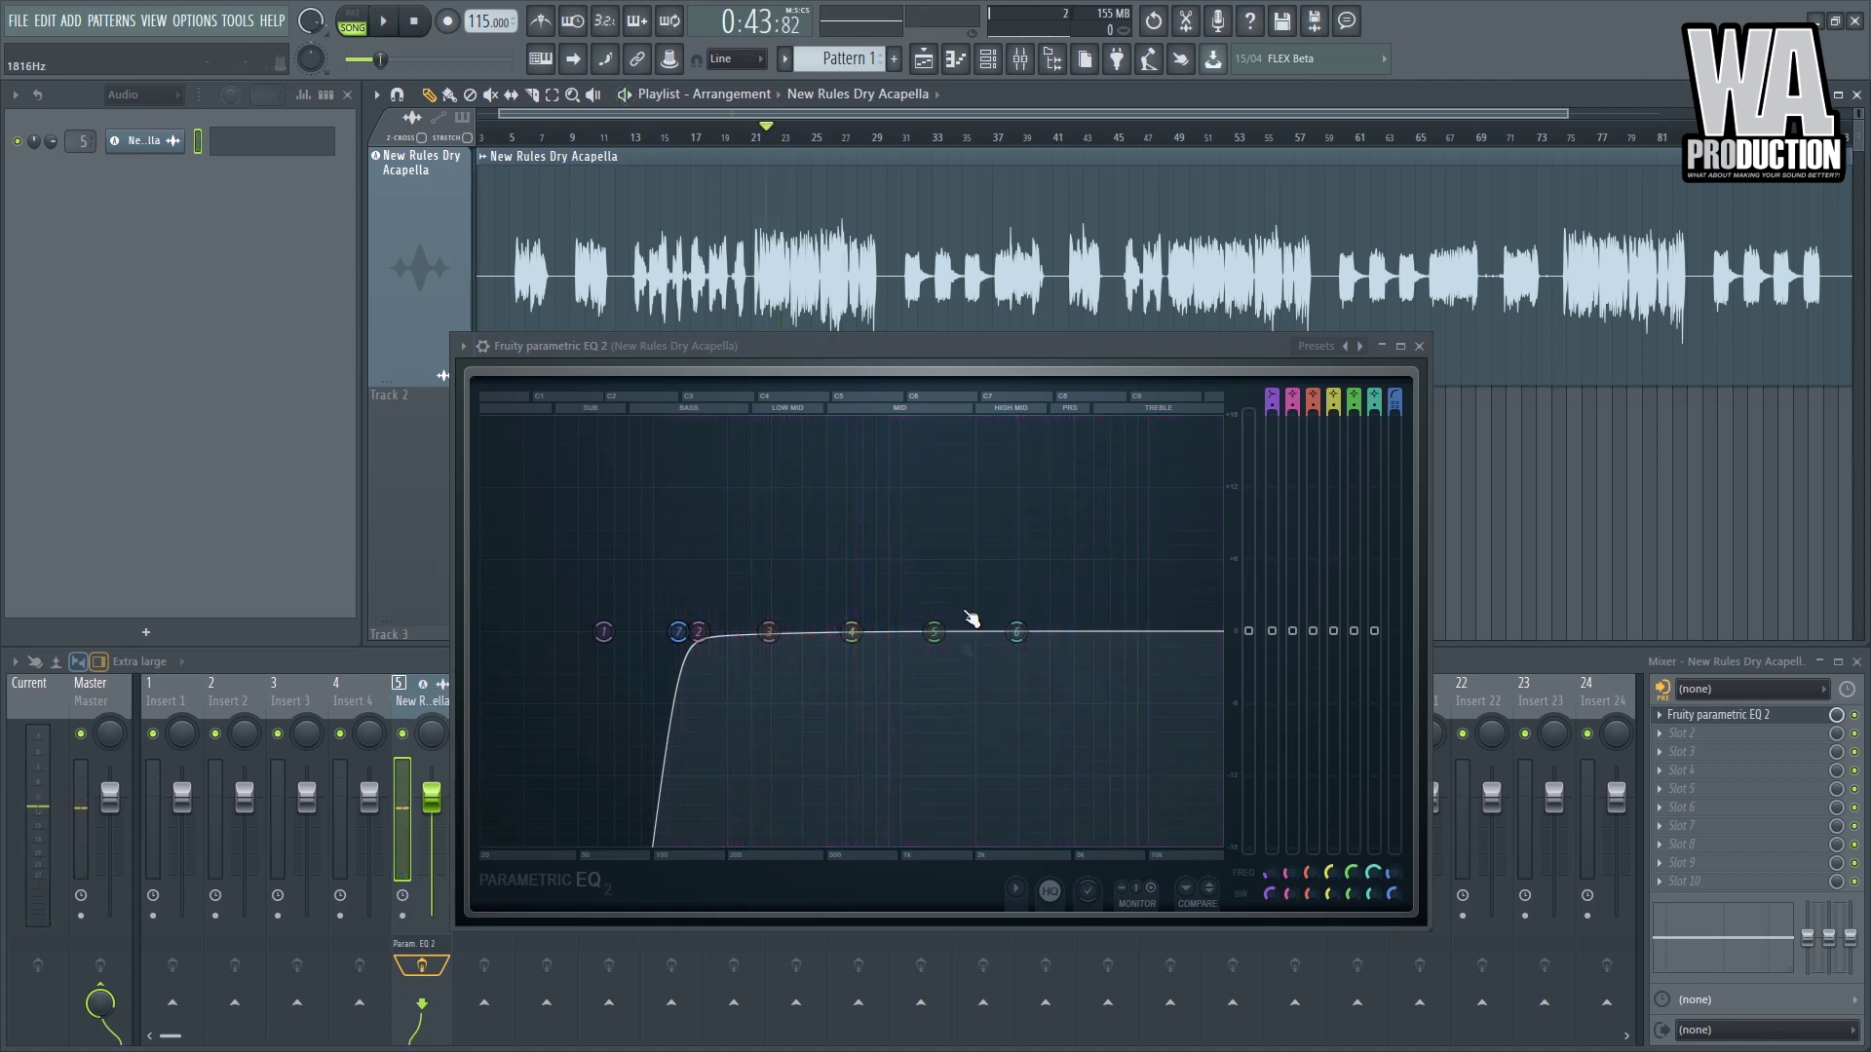
pyautogui.moveTo(936, 633); pyautogui.dragTo(937, 482)
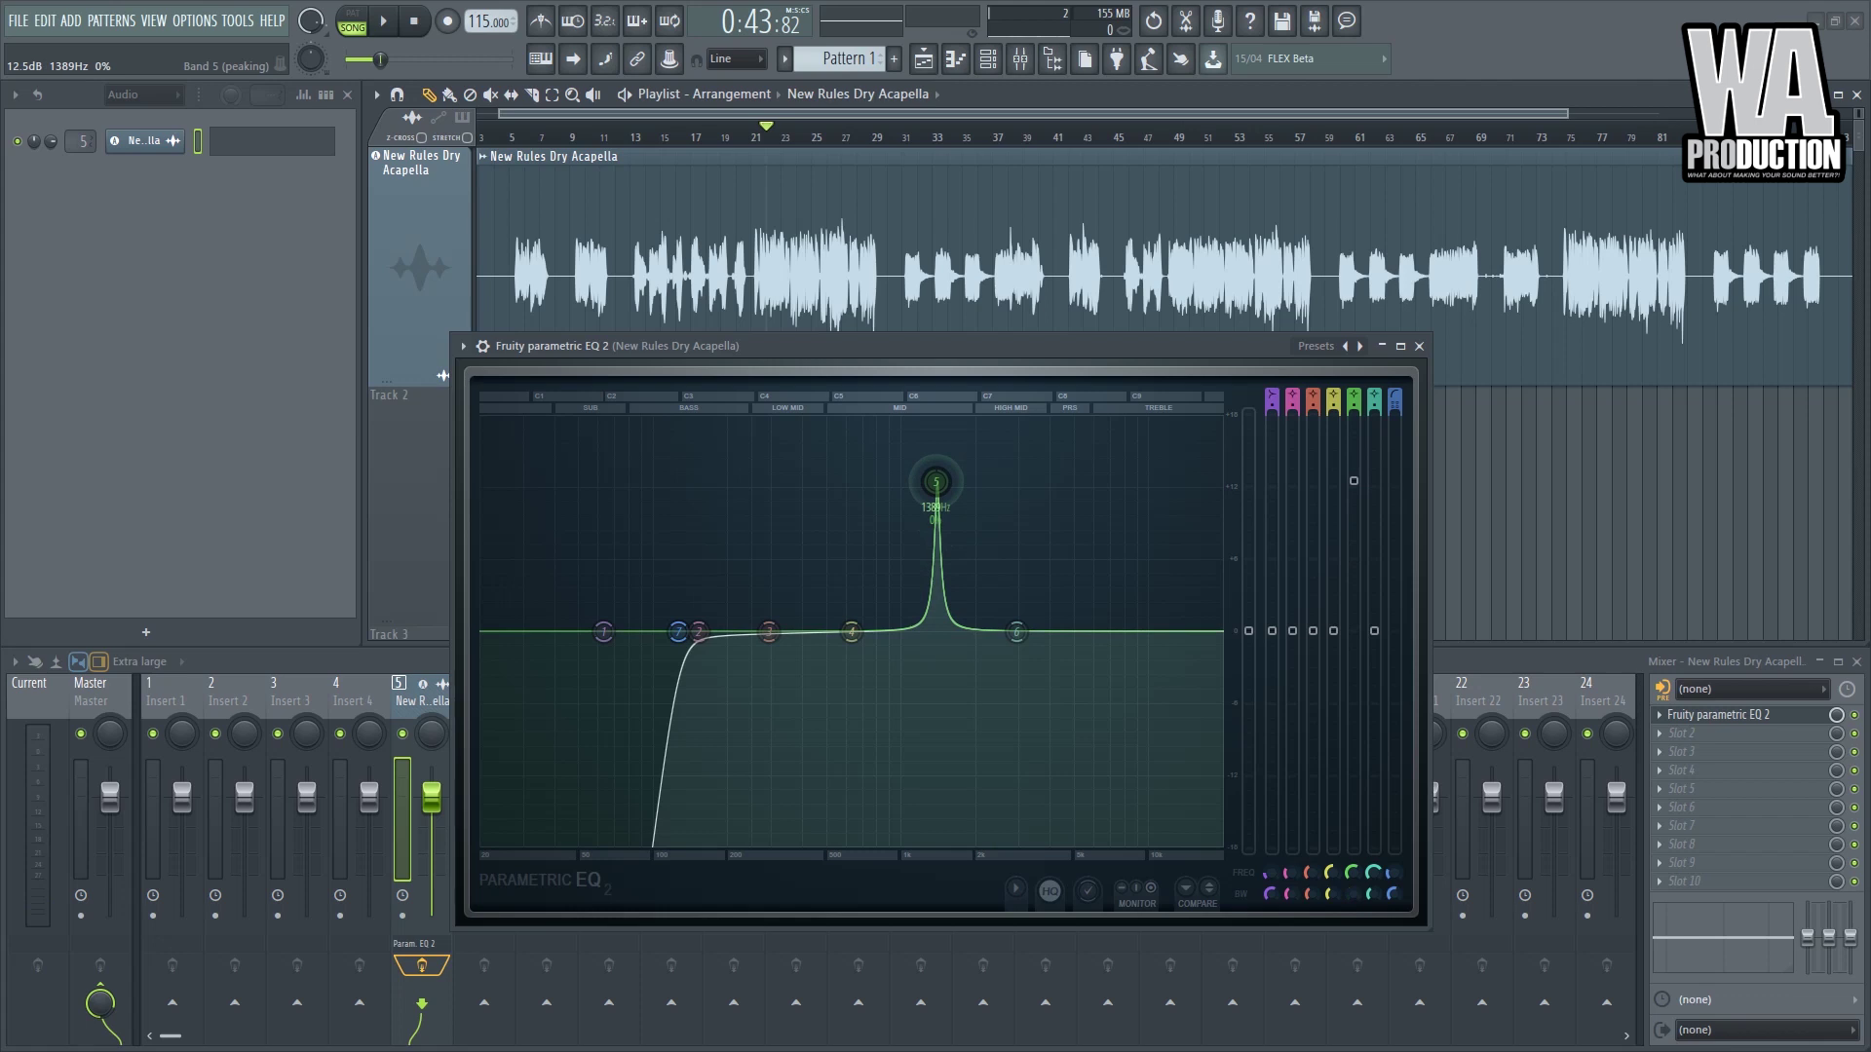
pyautogui.moveTo(935, 481); pyautogui.dragTo(942, 677)
pyautogui.press('space')
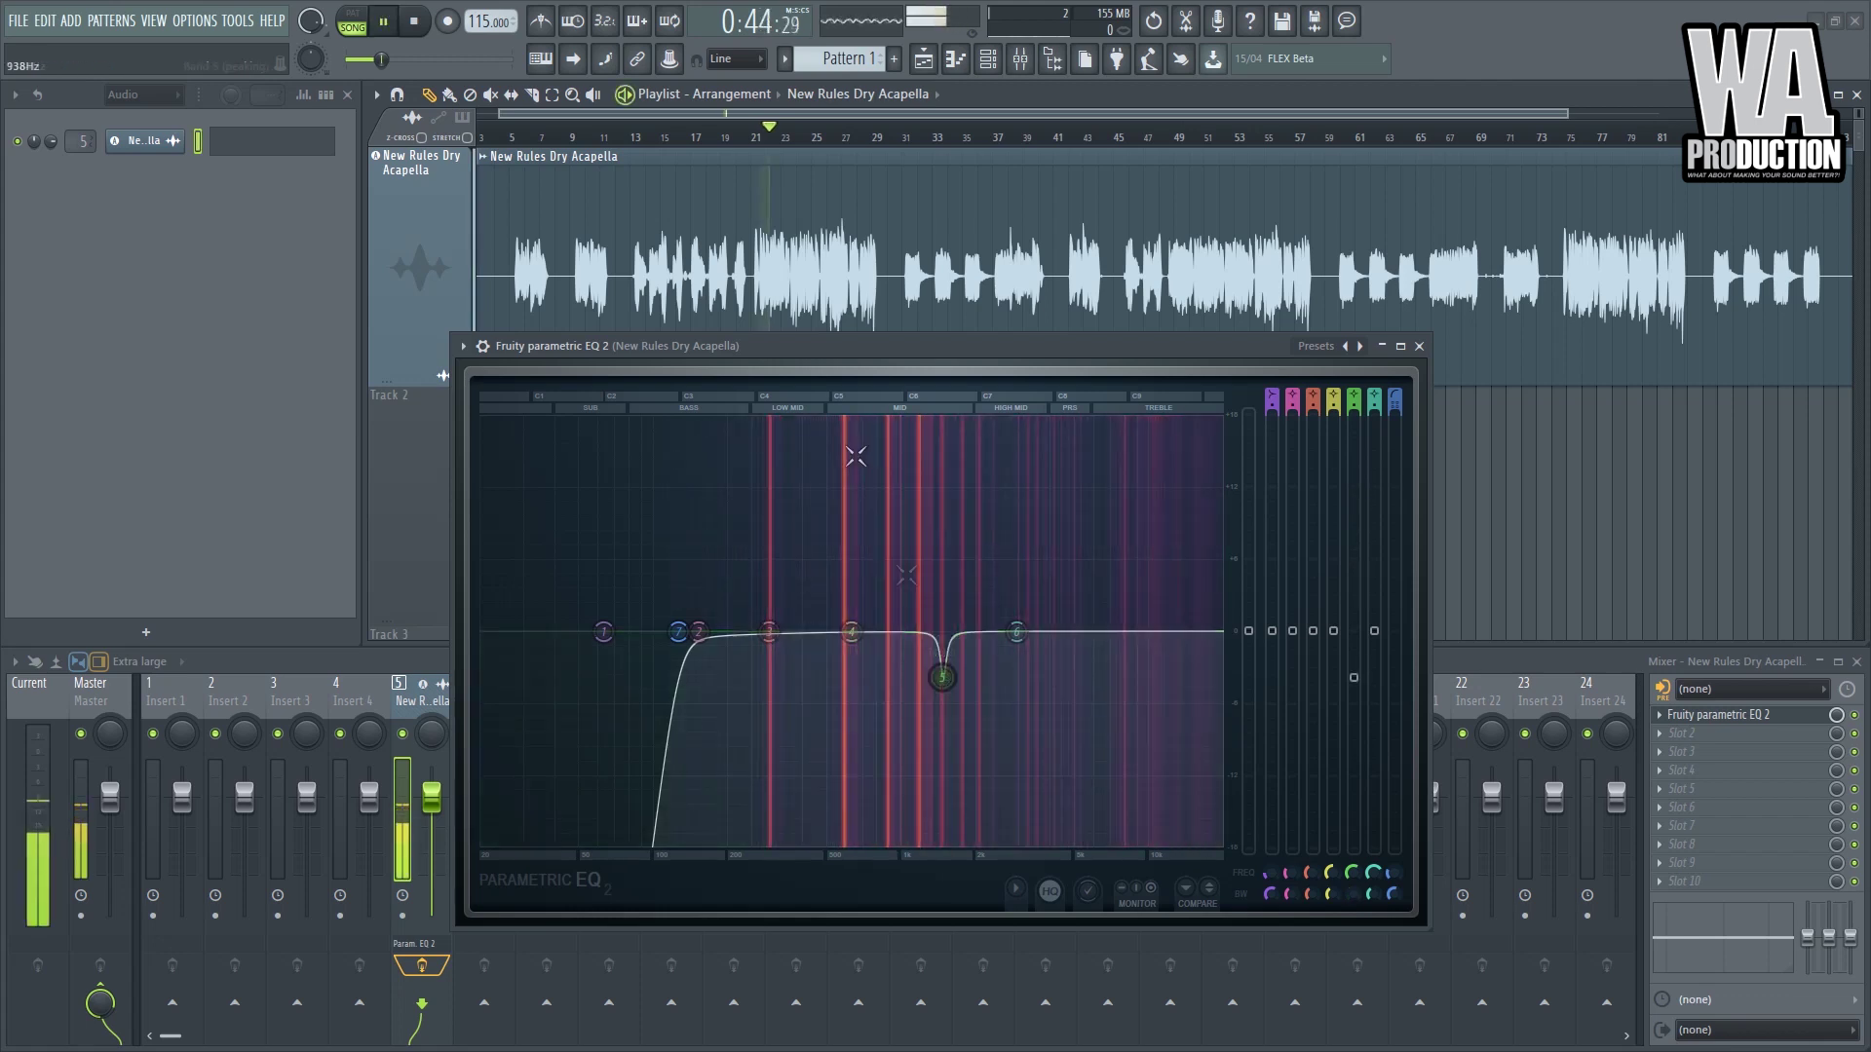
pyautogui.press('space')
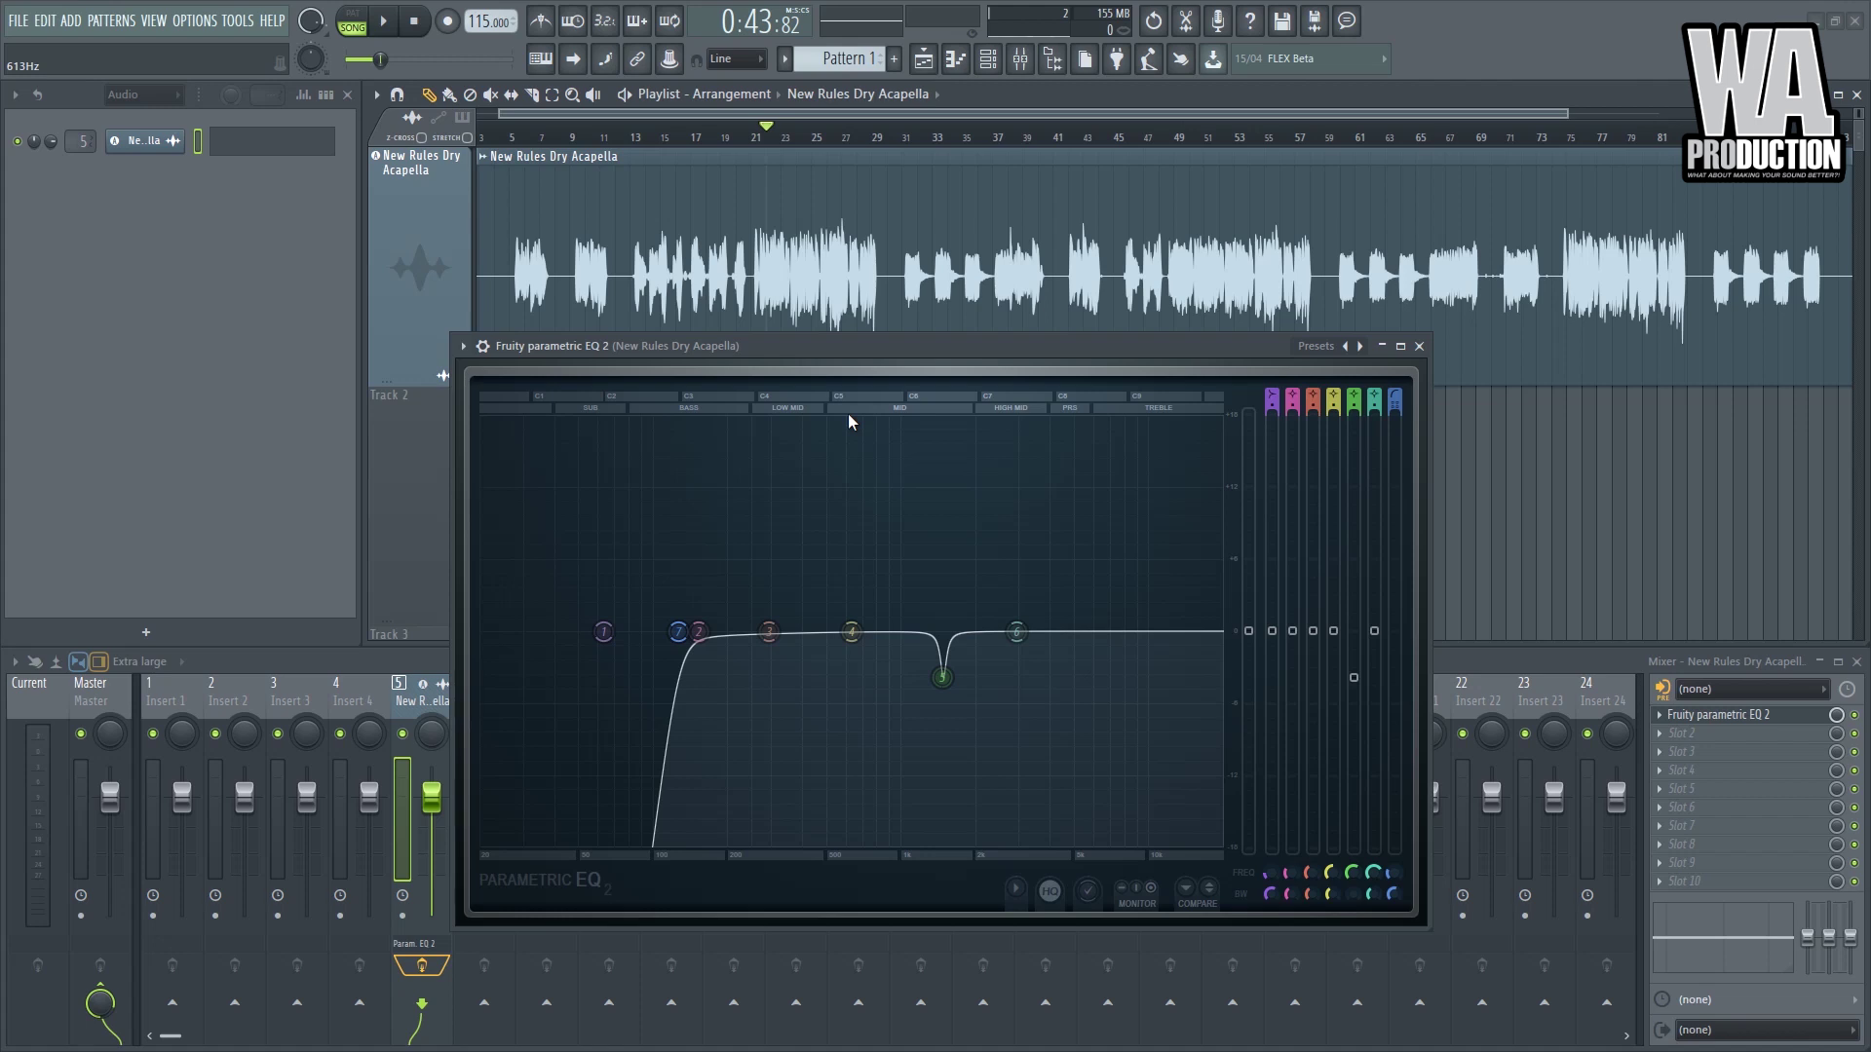
# - Adjust EQ band 6 while auditioning the acapella
pyautogui.press('space')
pyautogui.moveTo(1017, 632); pyautogui.dragTo(1028, 676)
pyautogui.press('space')
pyautogui.click(1420, 345)
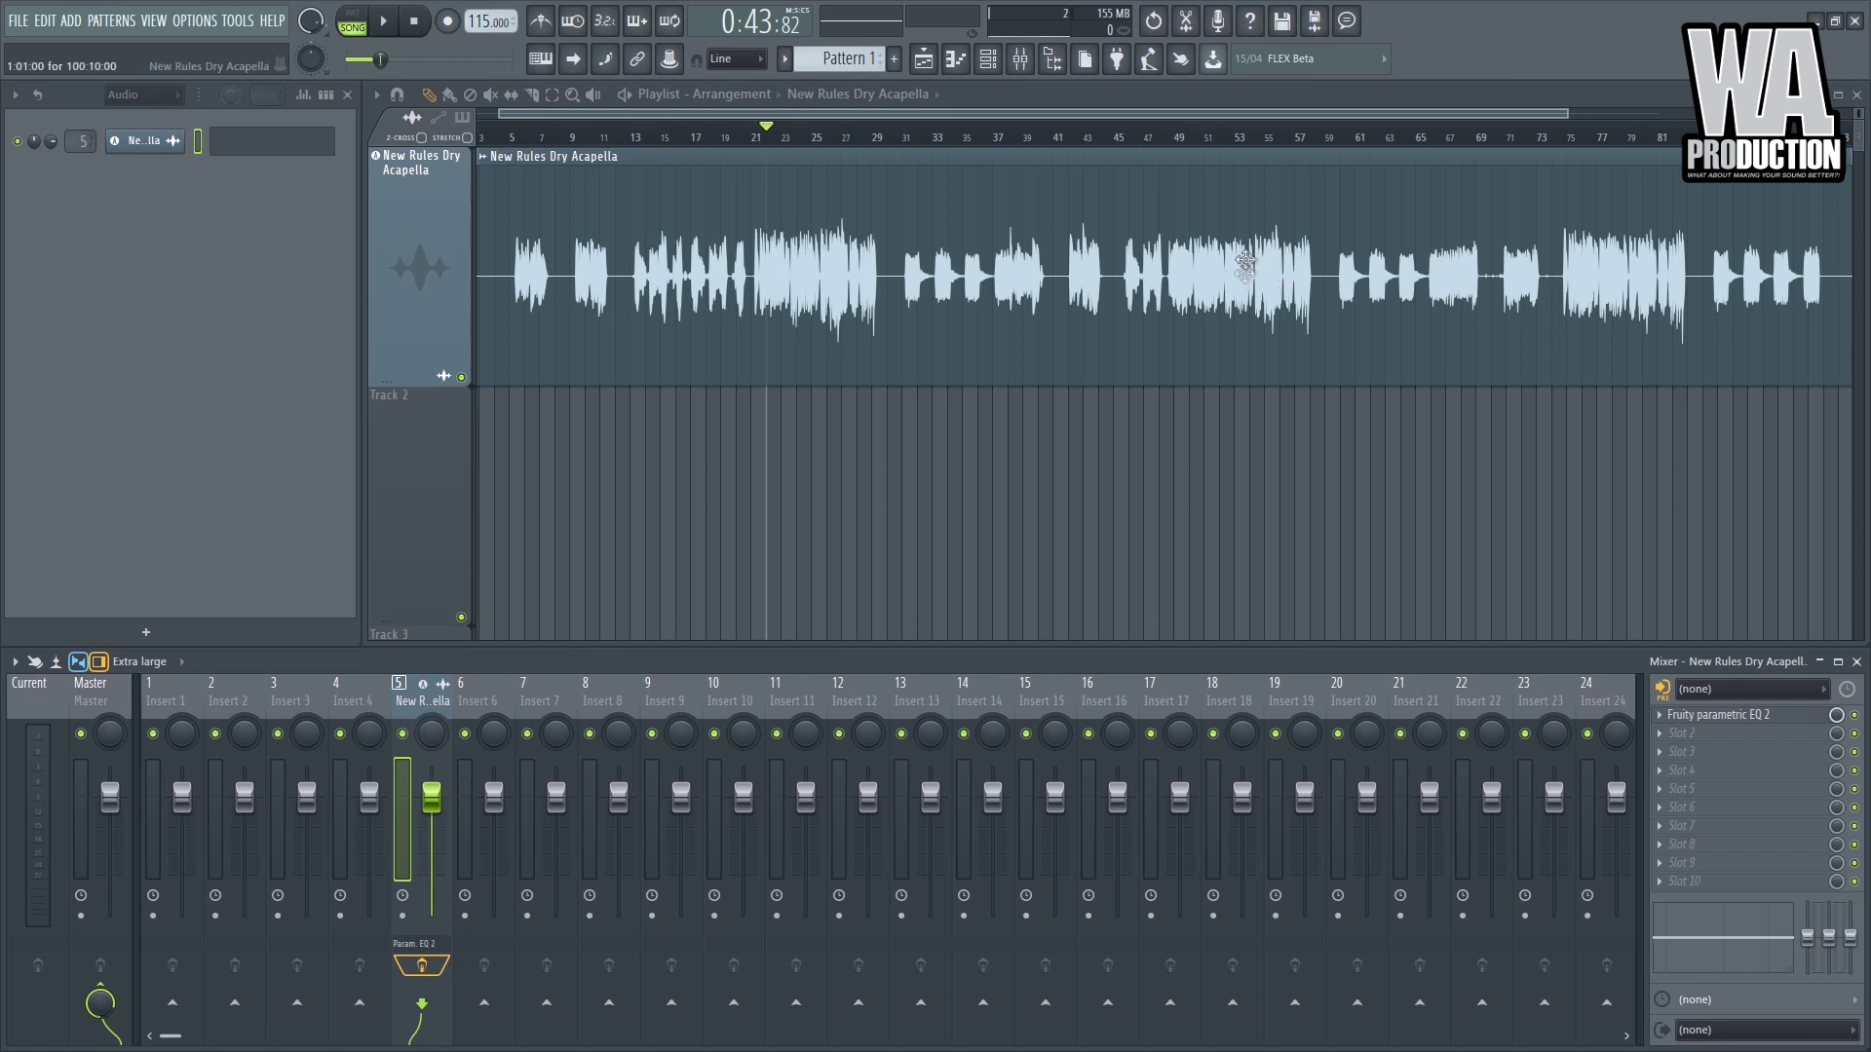
pyautogui.scroll(3, 1226, 144)
pyautogui.scroll(2, 1226, 143)
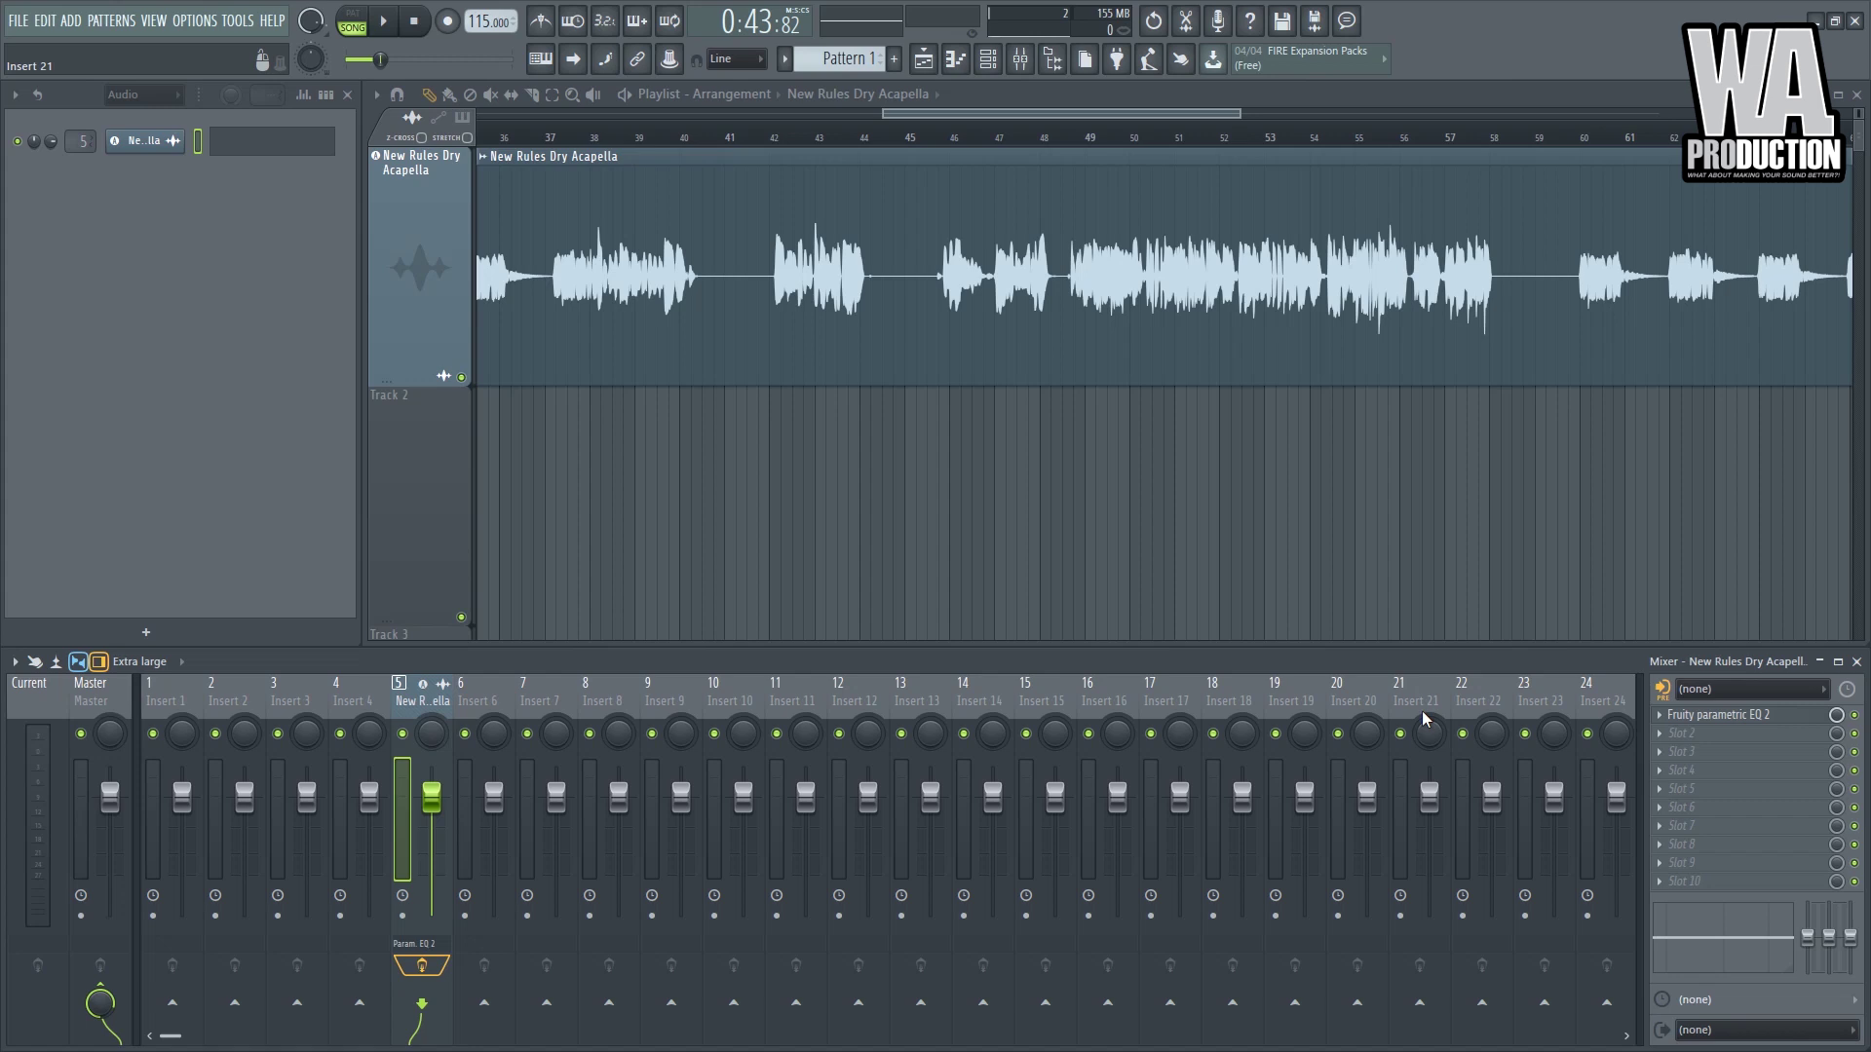
# - Reselect the acapella track, audition from bar 46, and enable its send to Insert 7
pyautogui.click(676, 699)
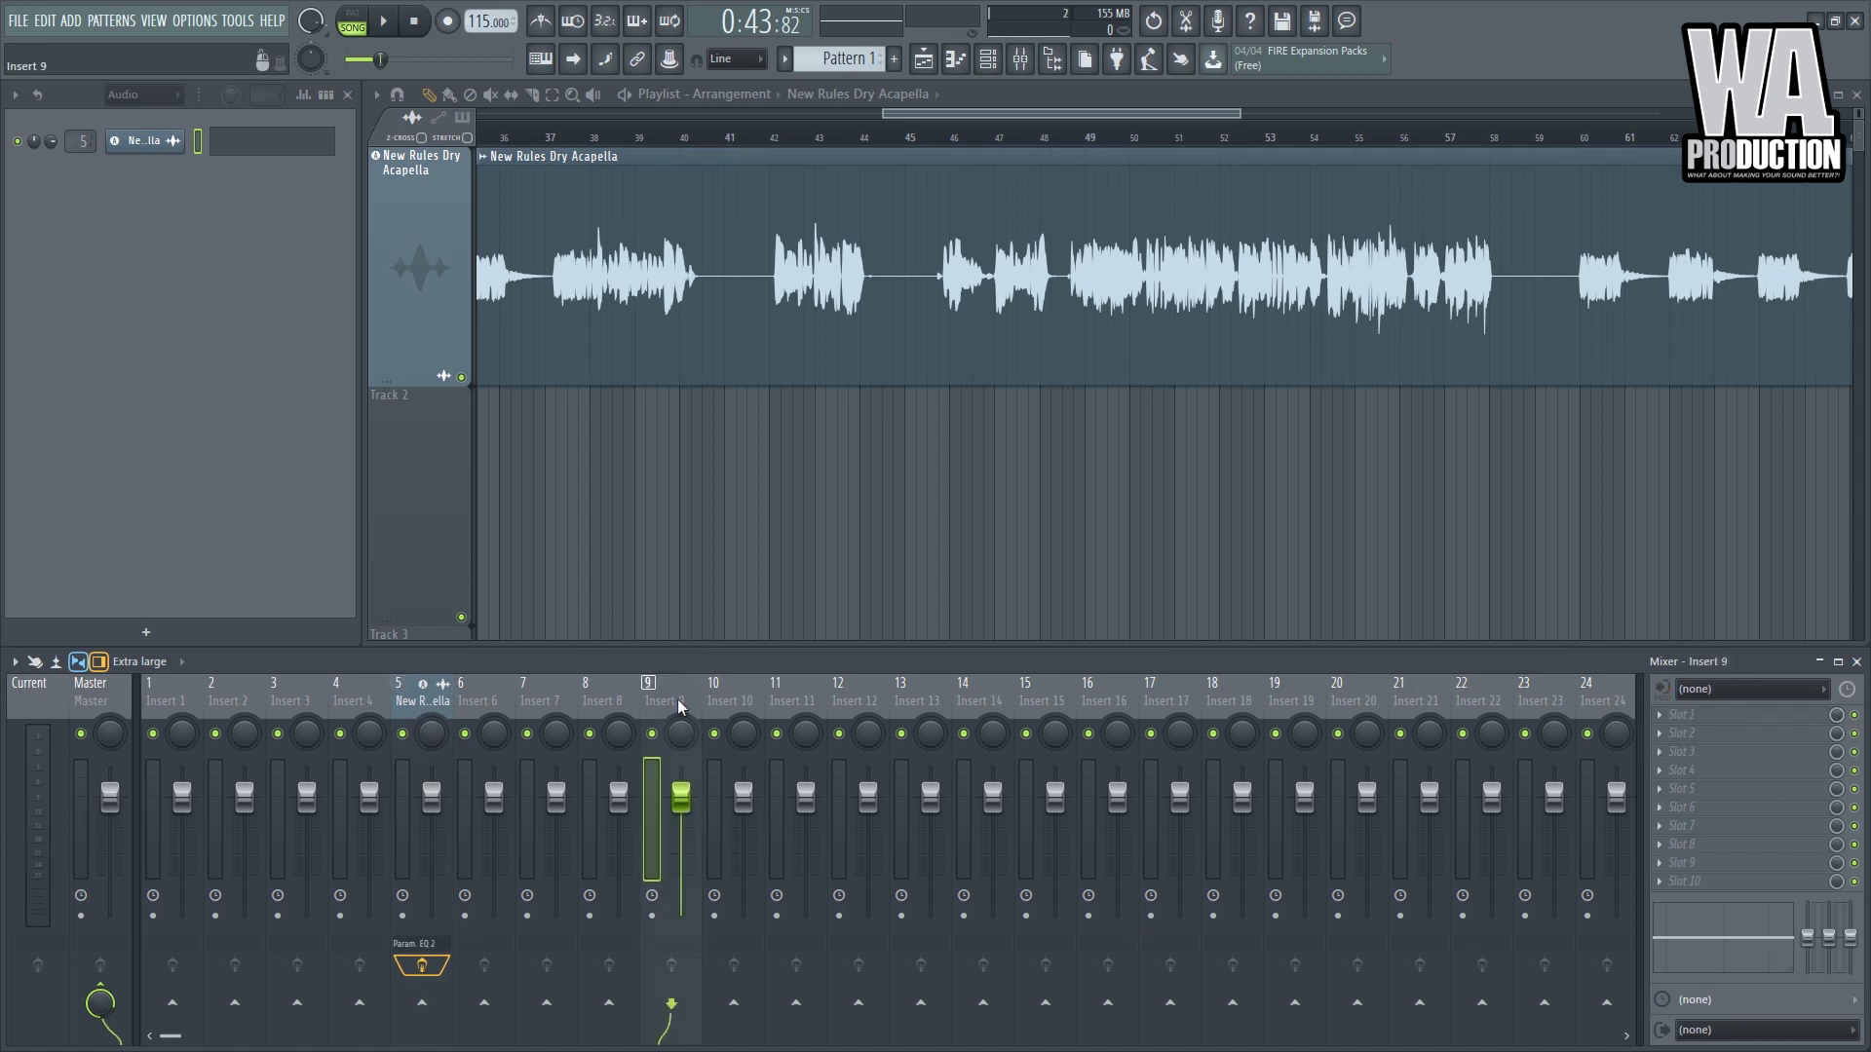
pyautogui.click(1218, 160)
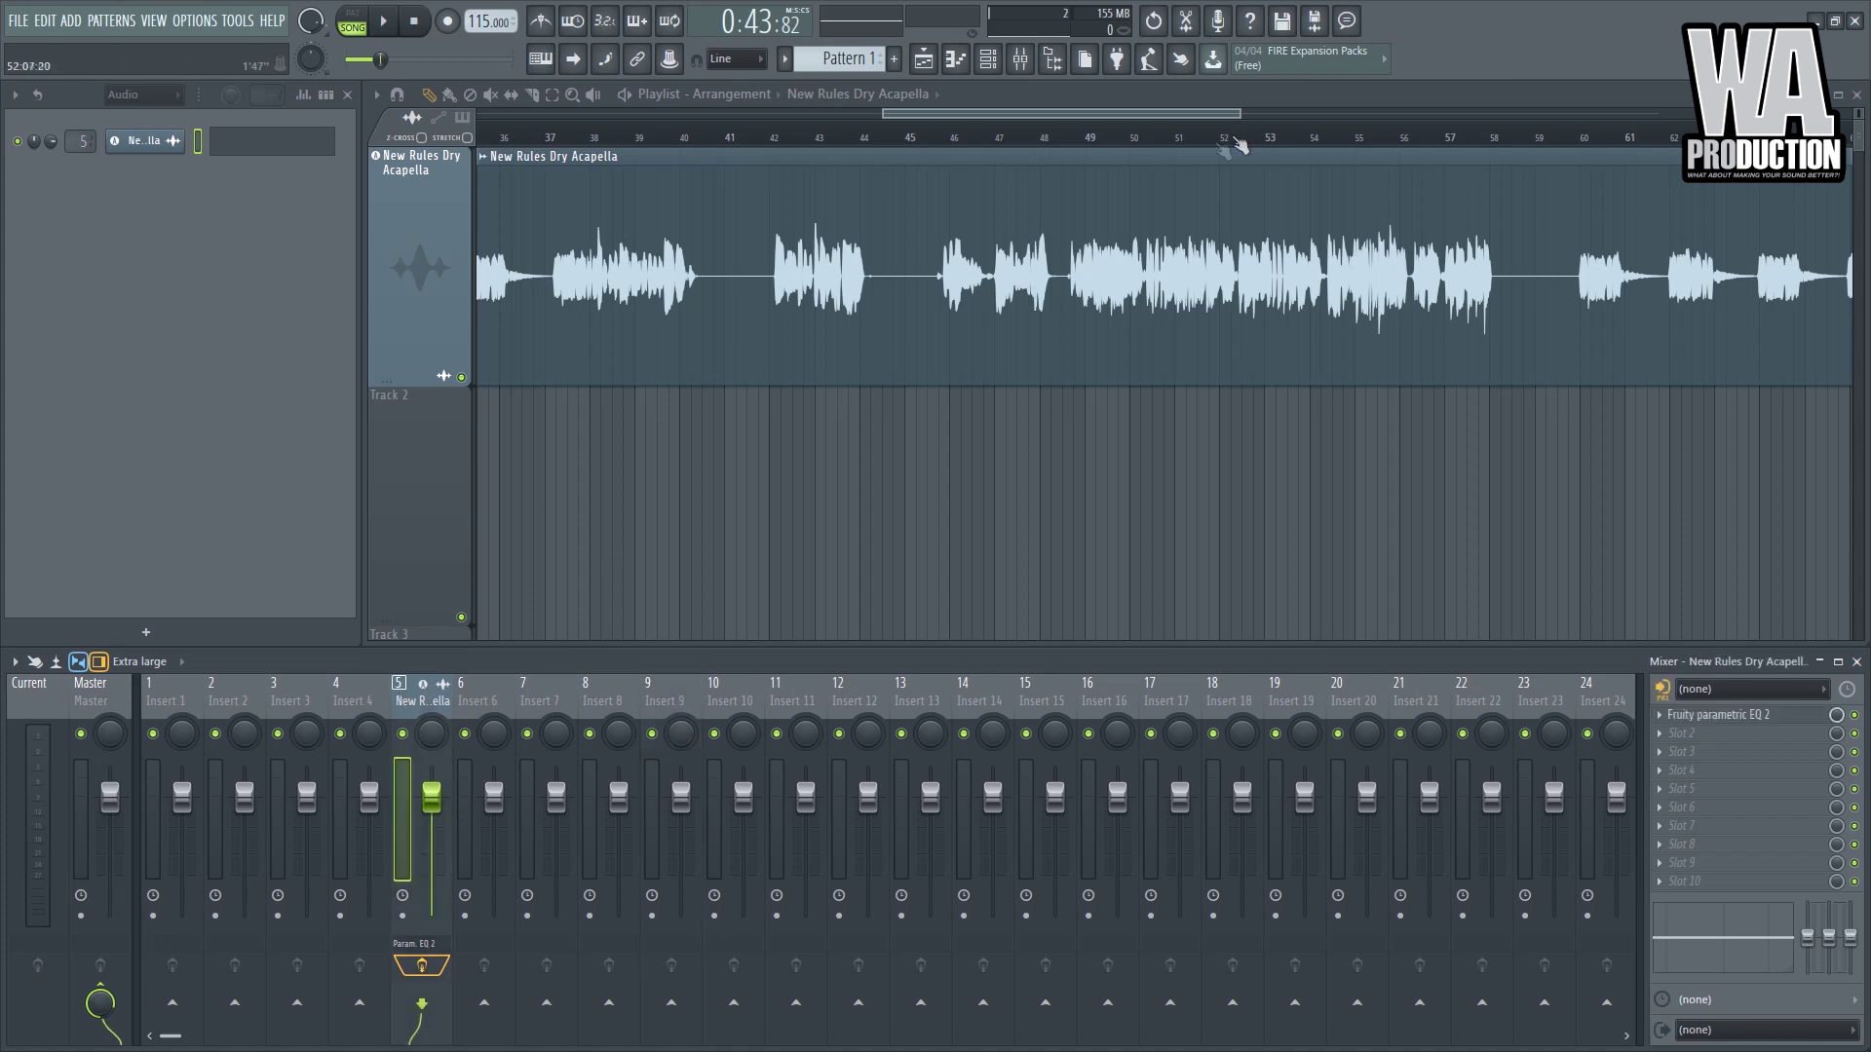
pyautogui.click(955, 137)
pyautogui.press('space')
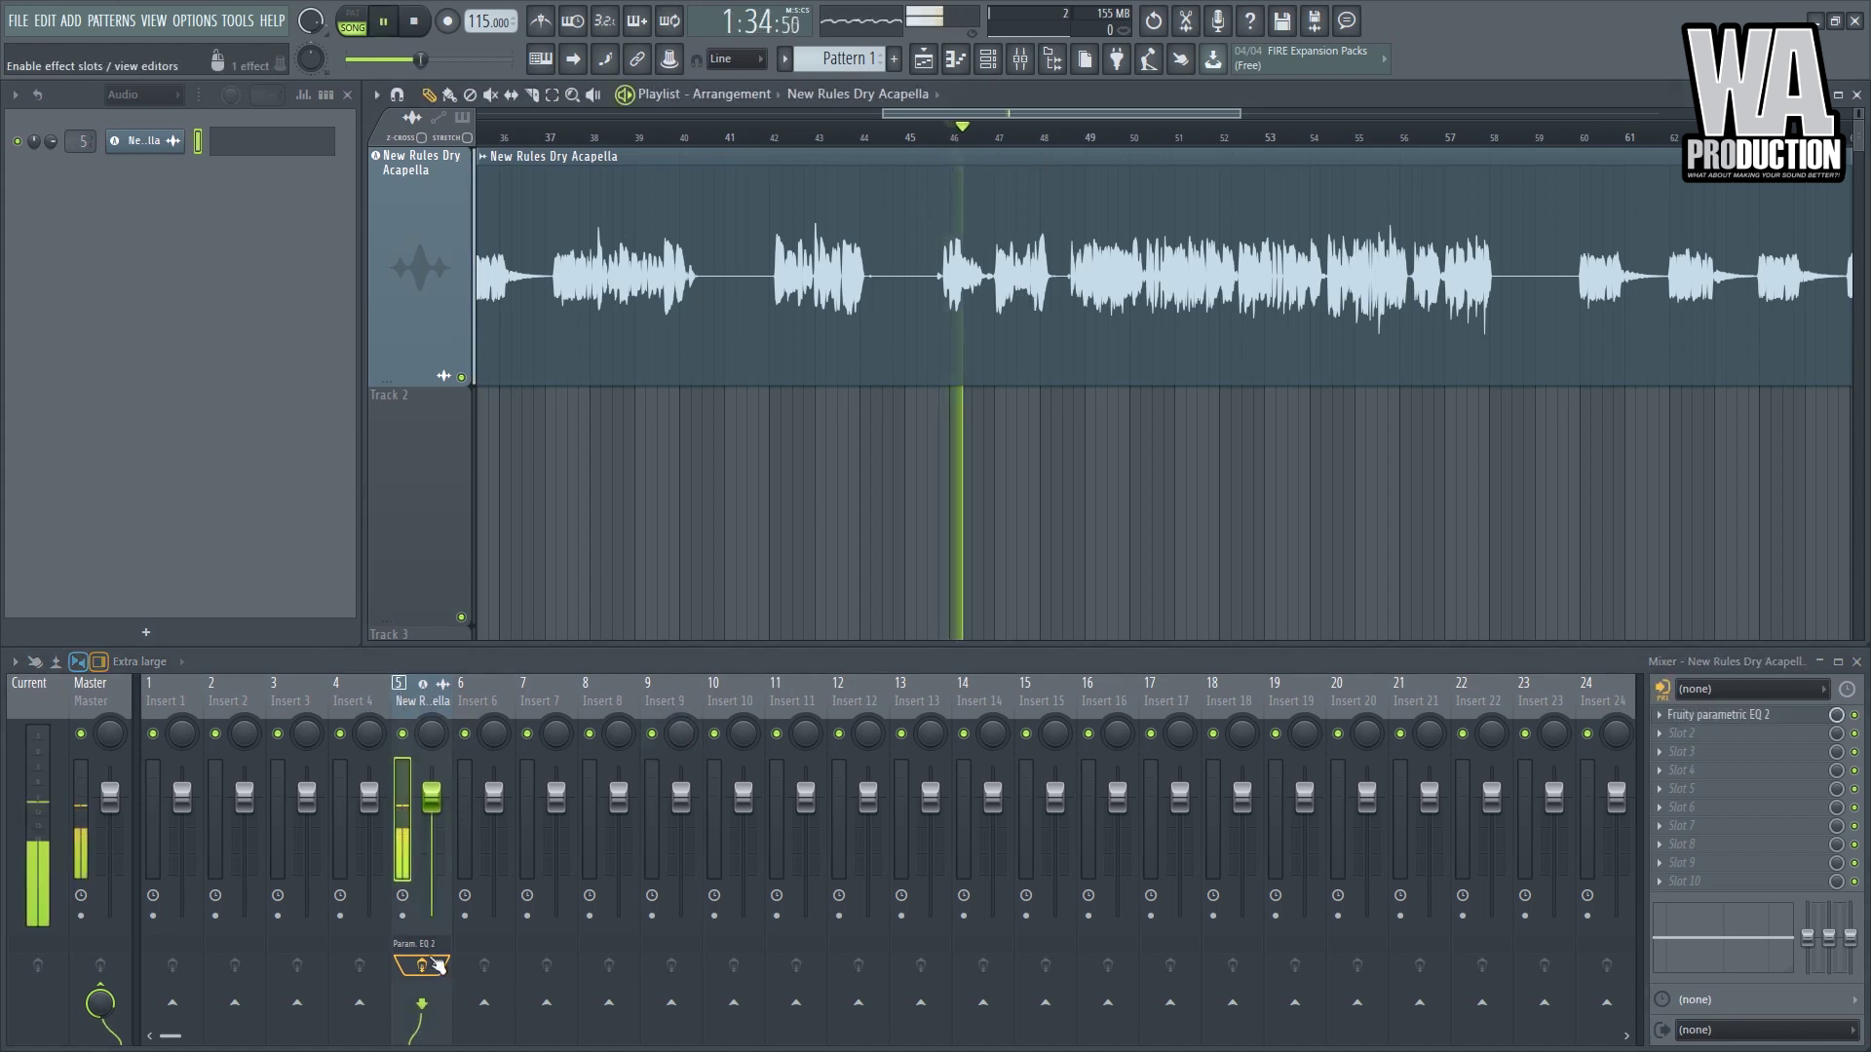
pyautogui.press('space')
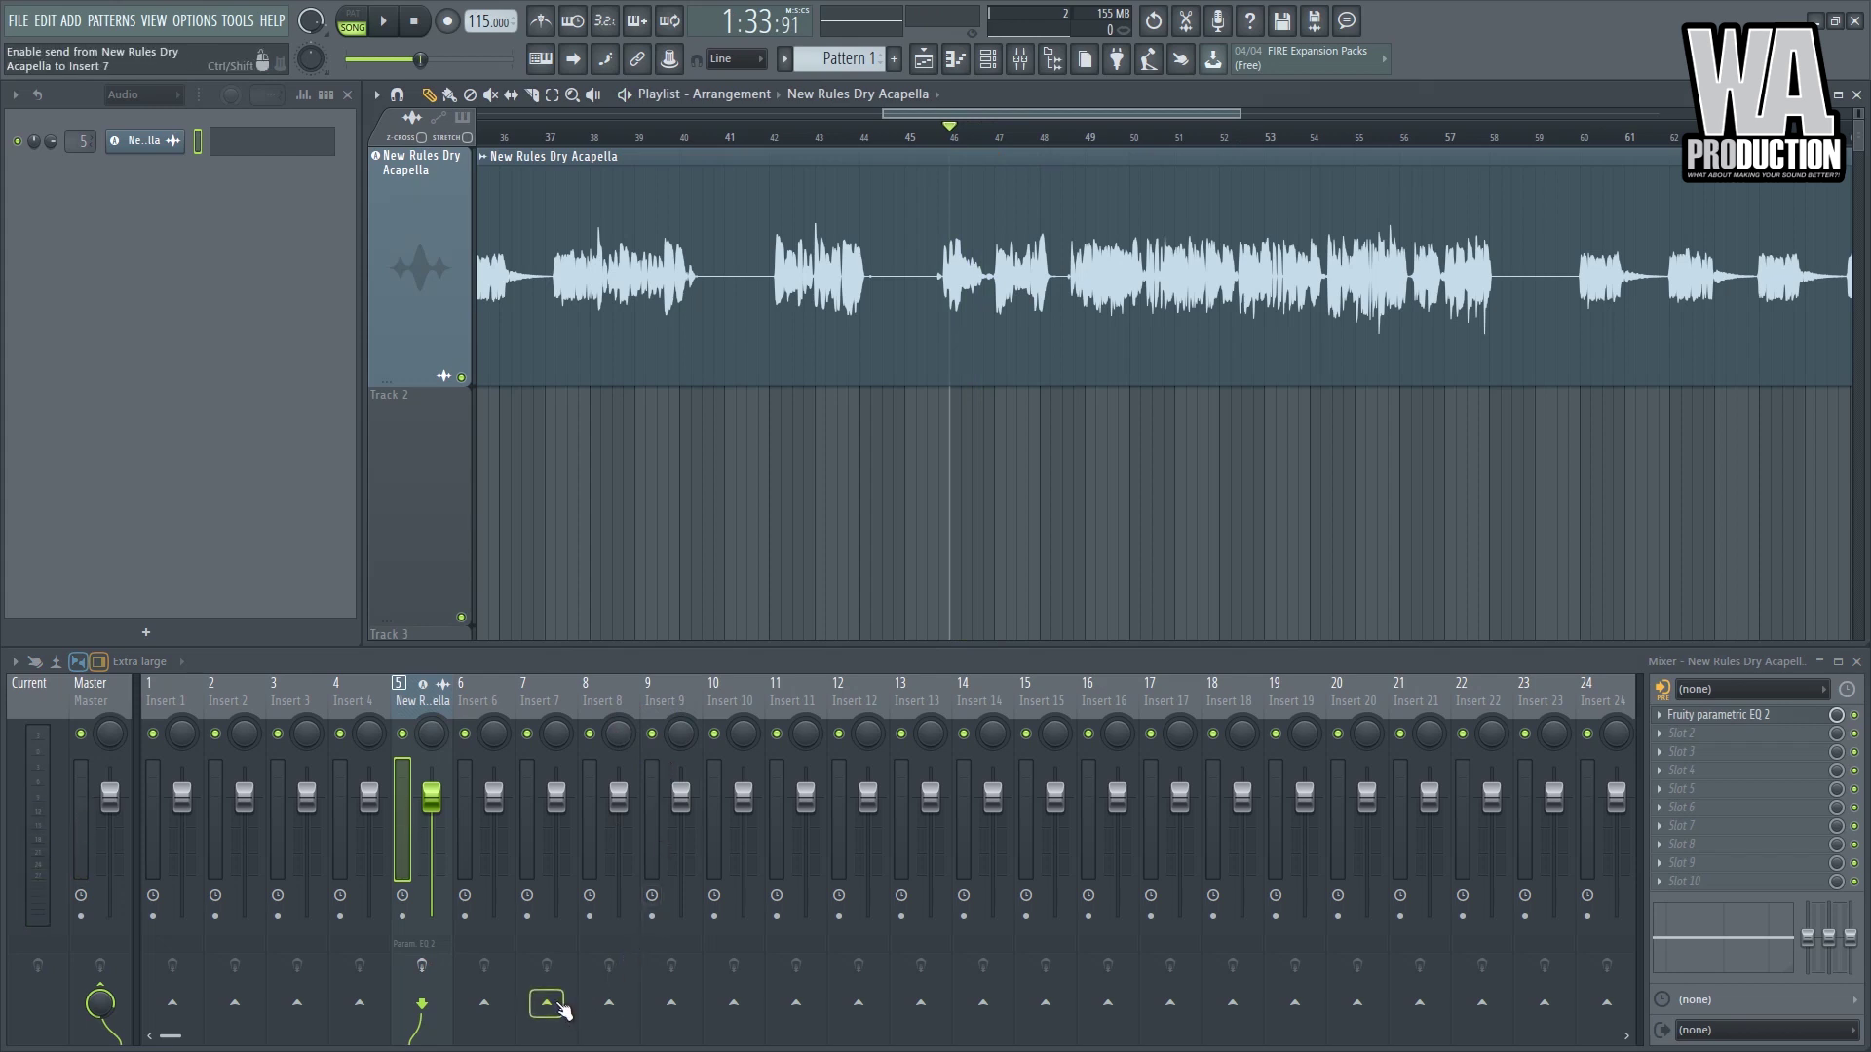
pyautogui.click(560, 1008)
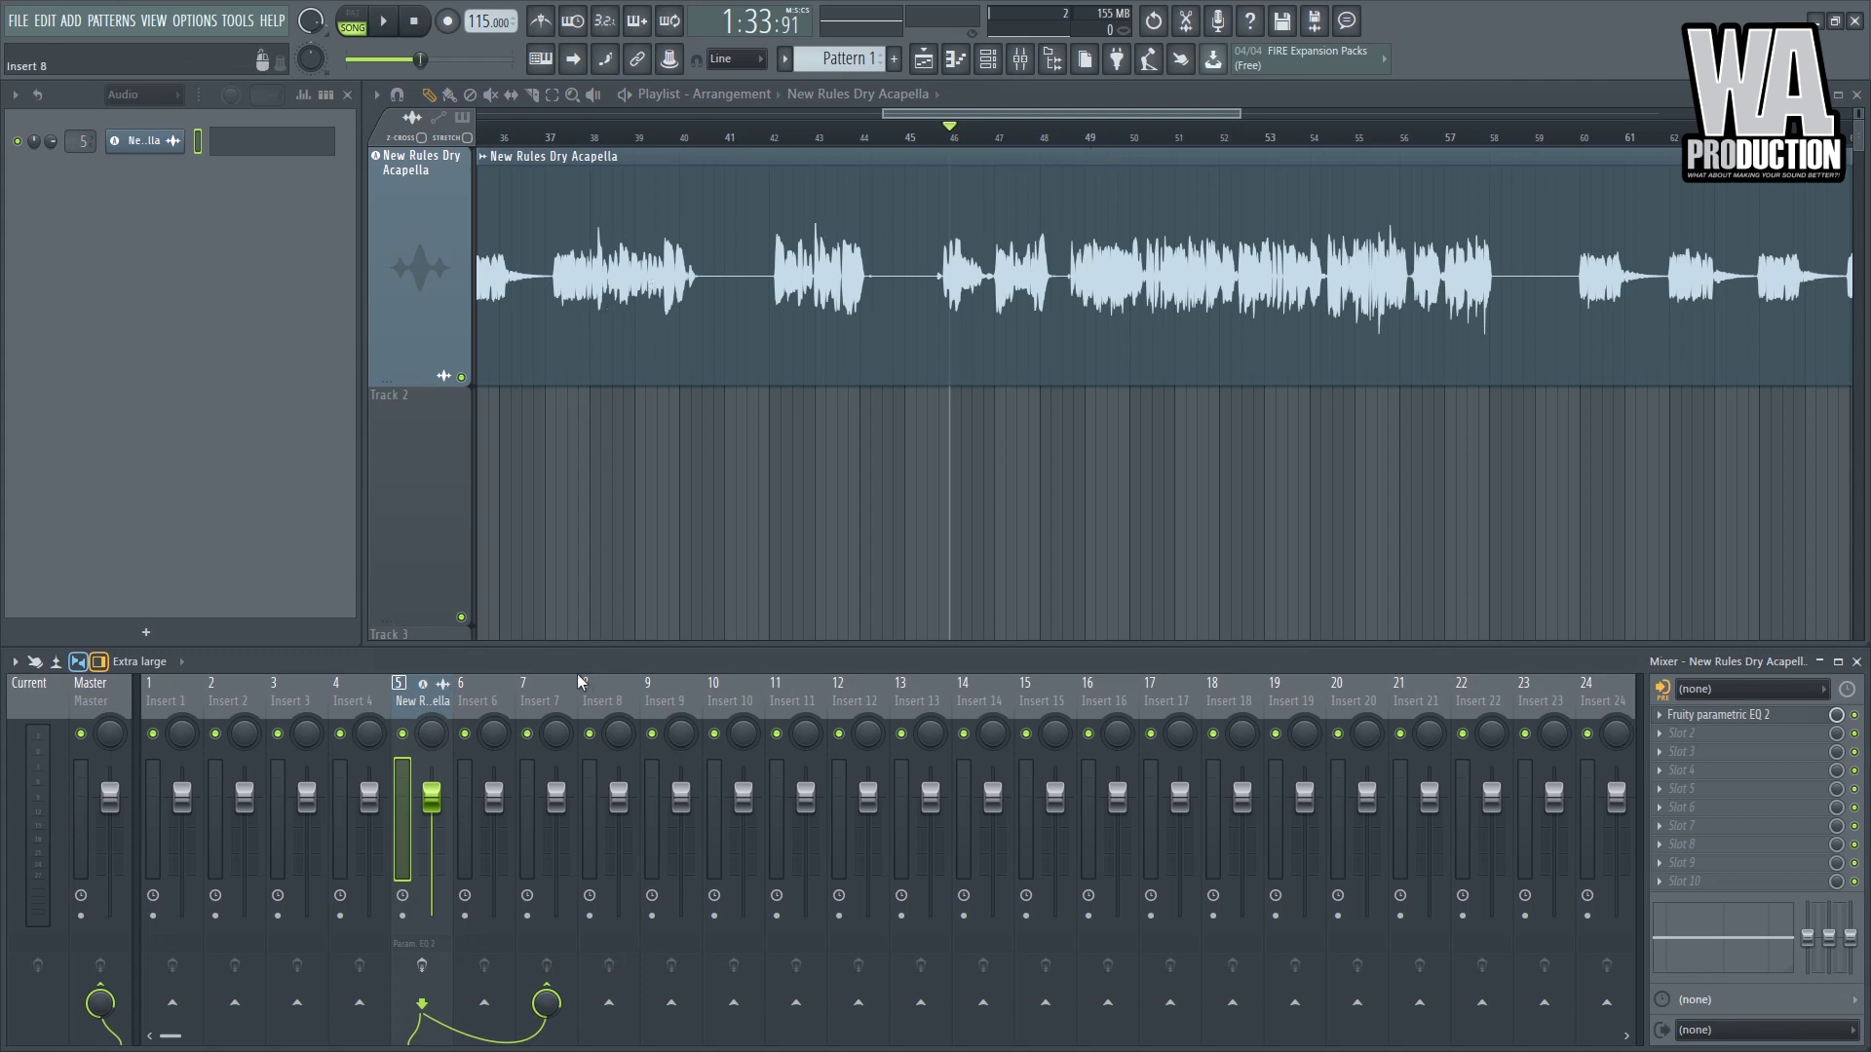
# - Dock mixer Insert 7 to the right side of the mixer
pyautogui.click(546, 688)
pyautogui.press('space')
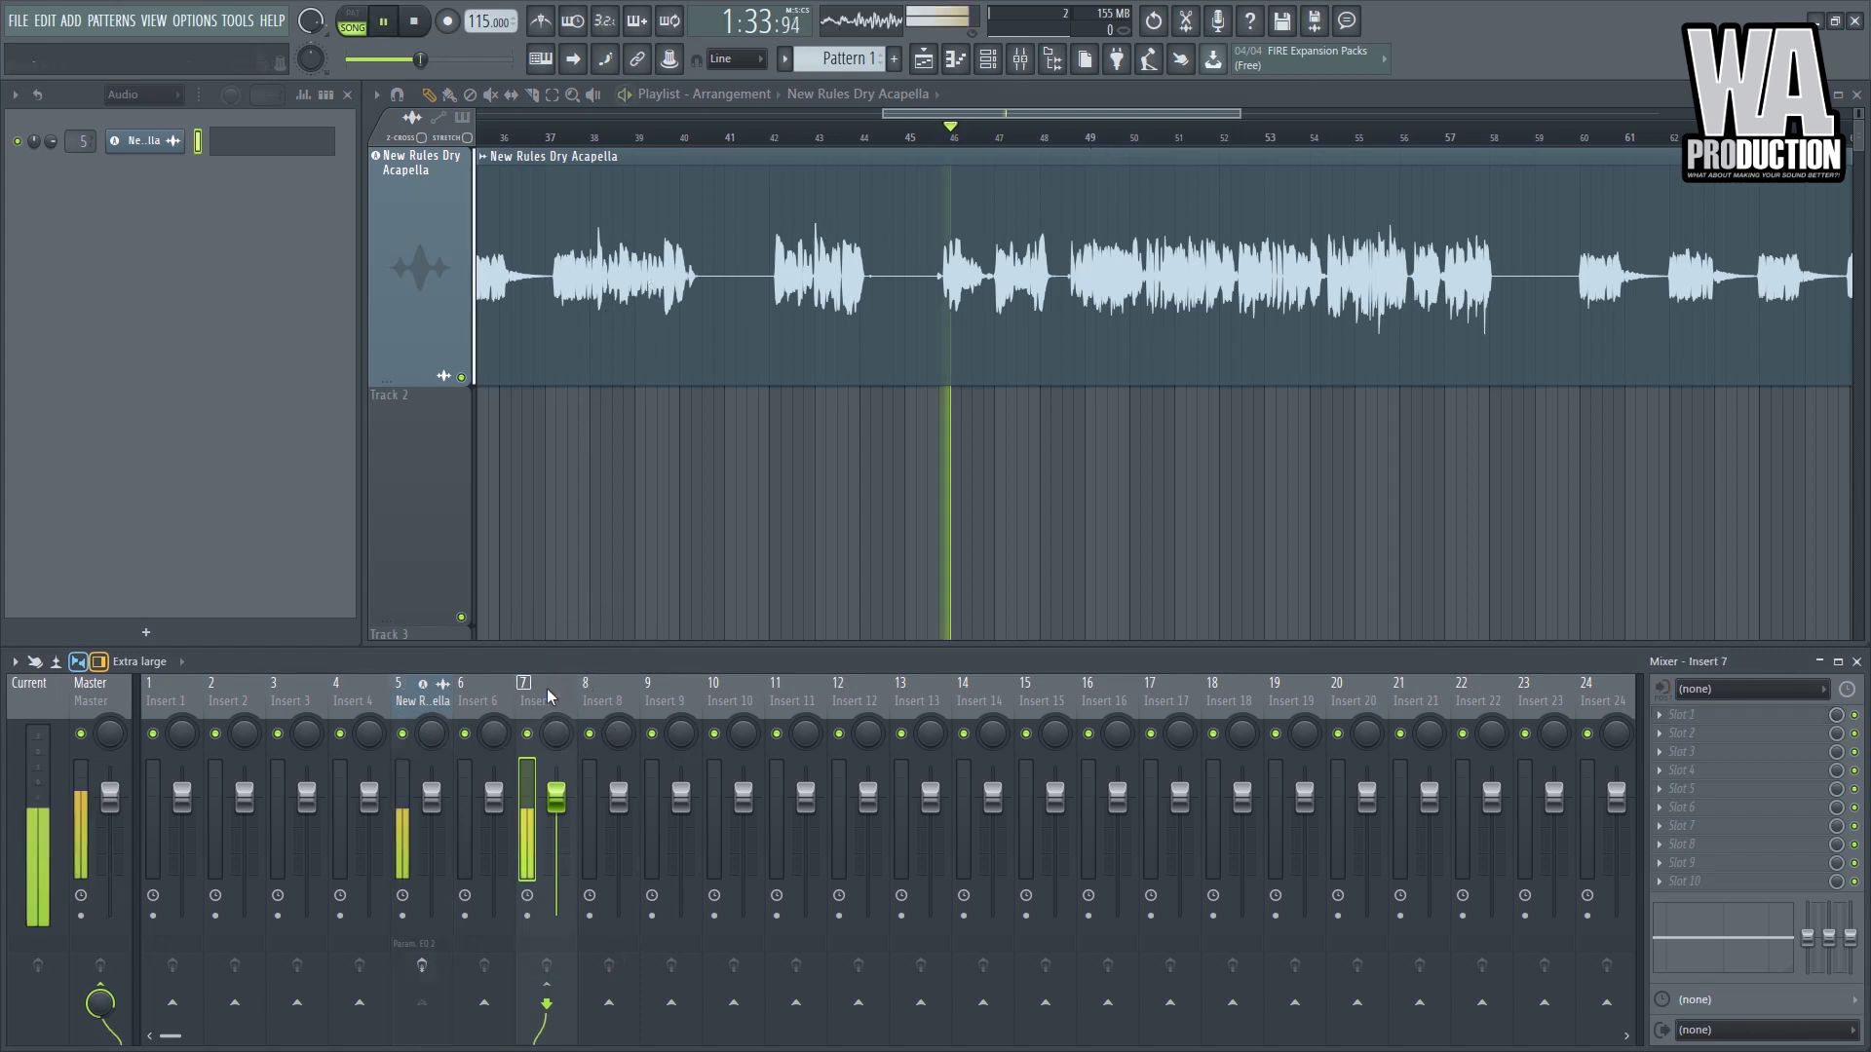
pyautogui.press('space')
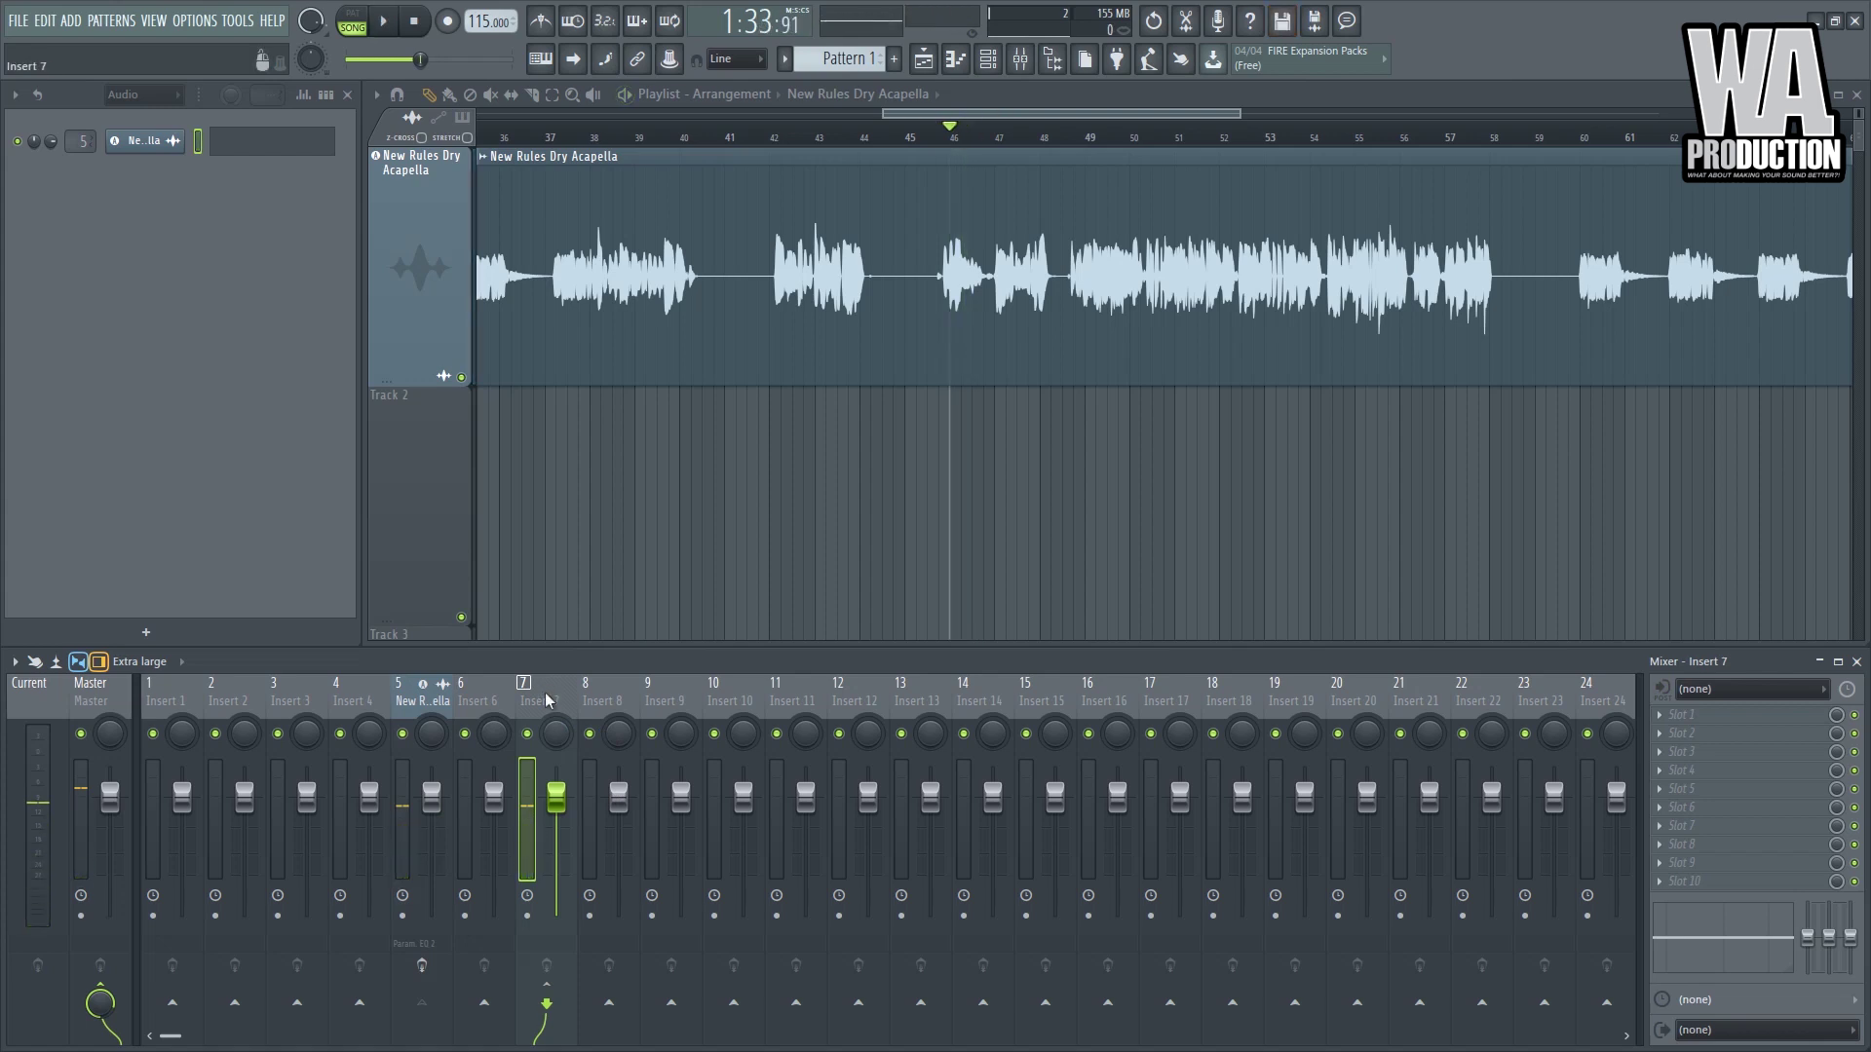
pyautogui.rightClick(546, 694)
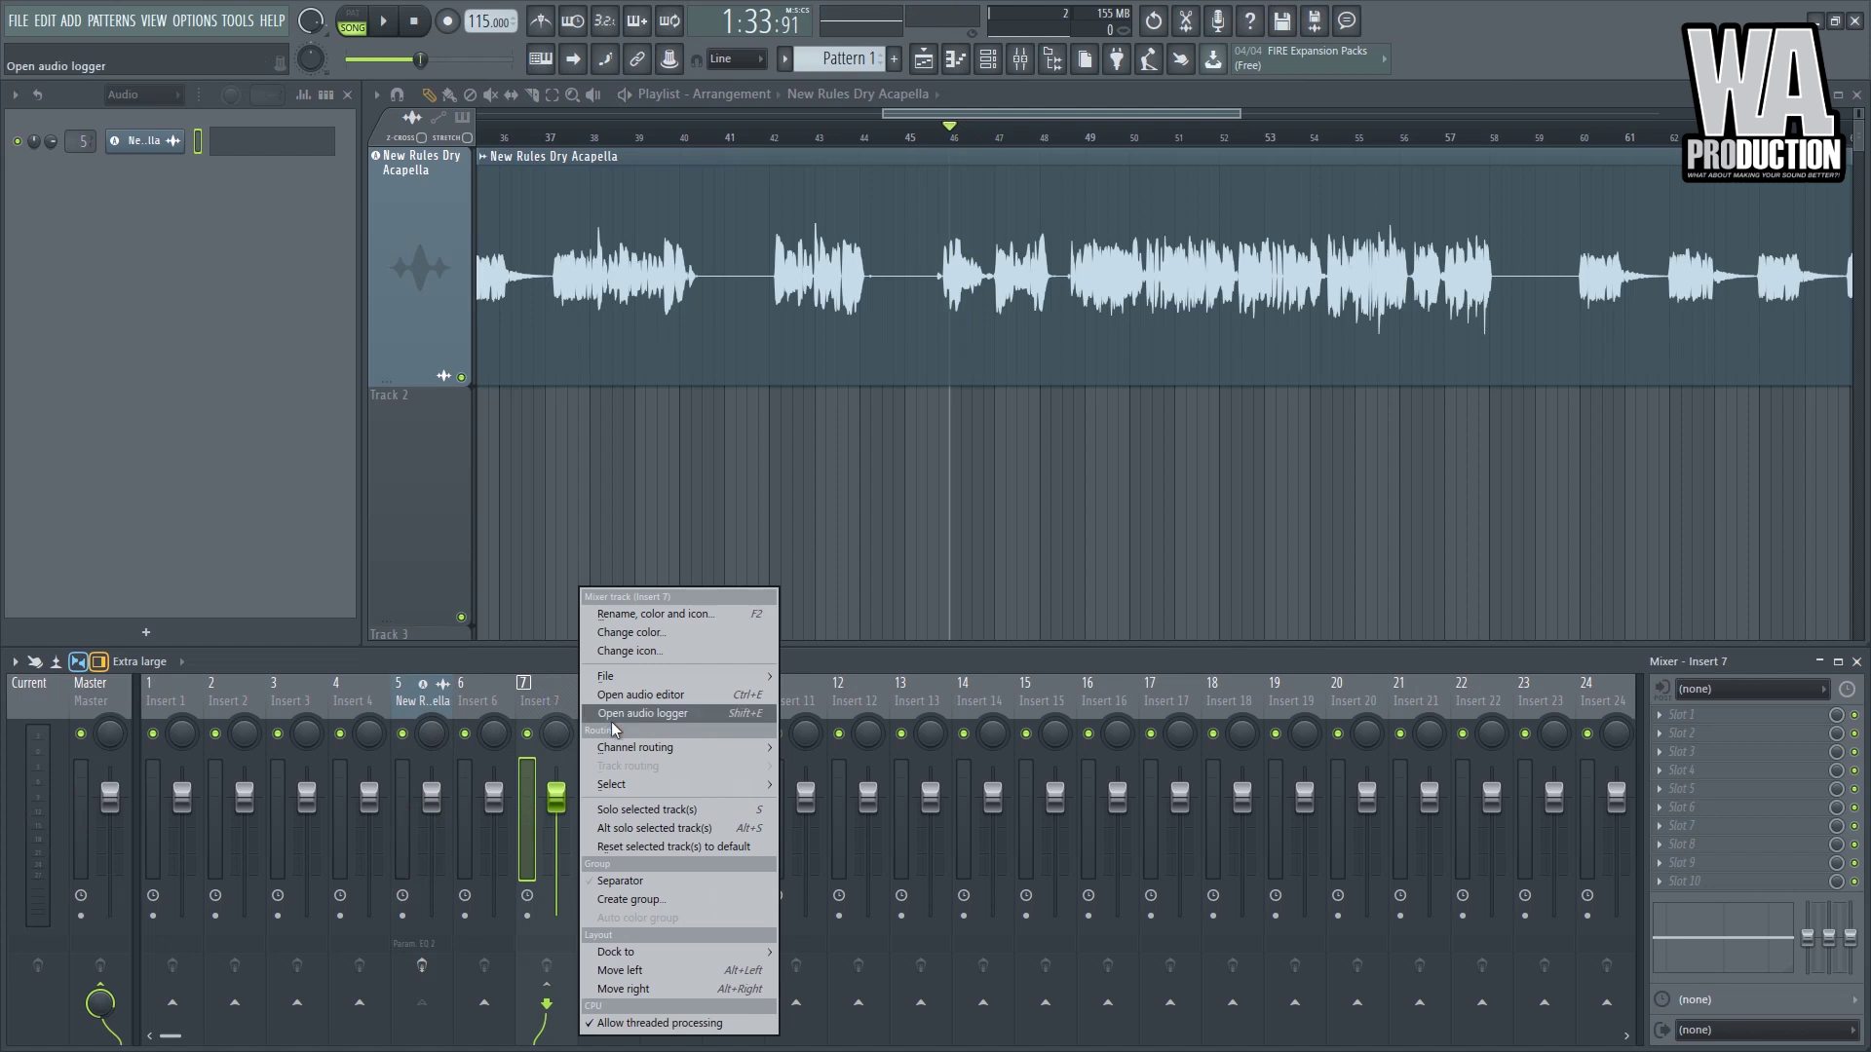
pyautogui.moveTo(701, 952)
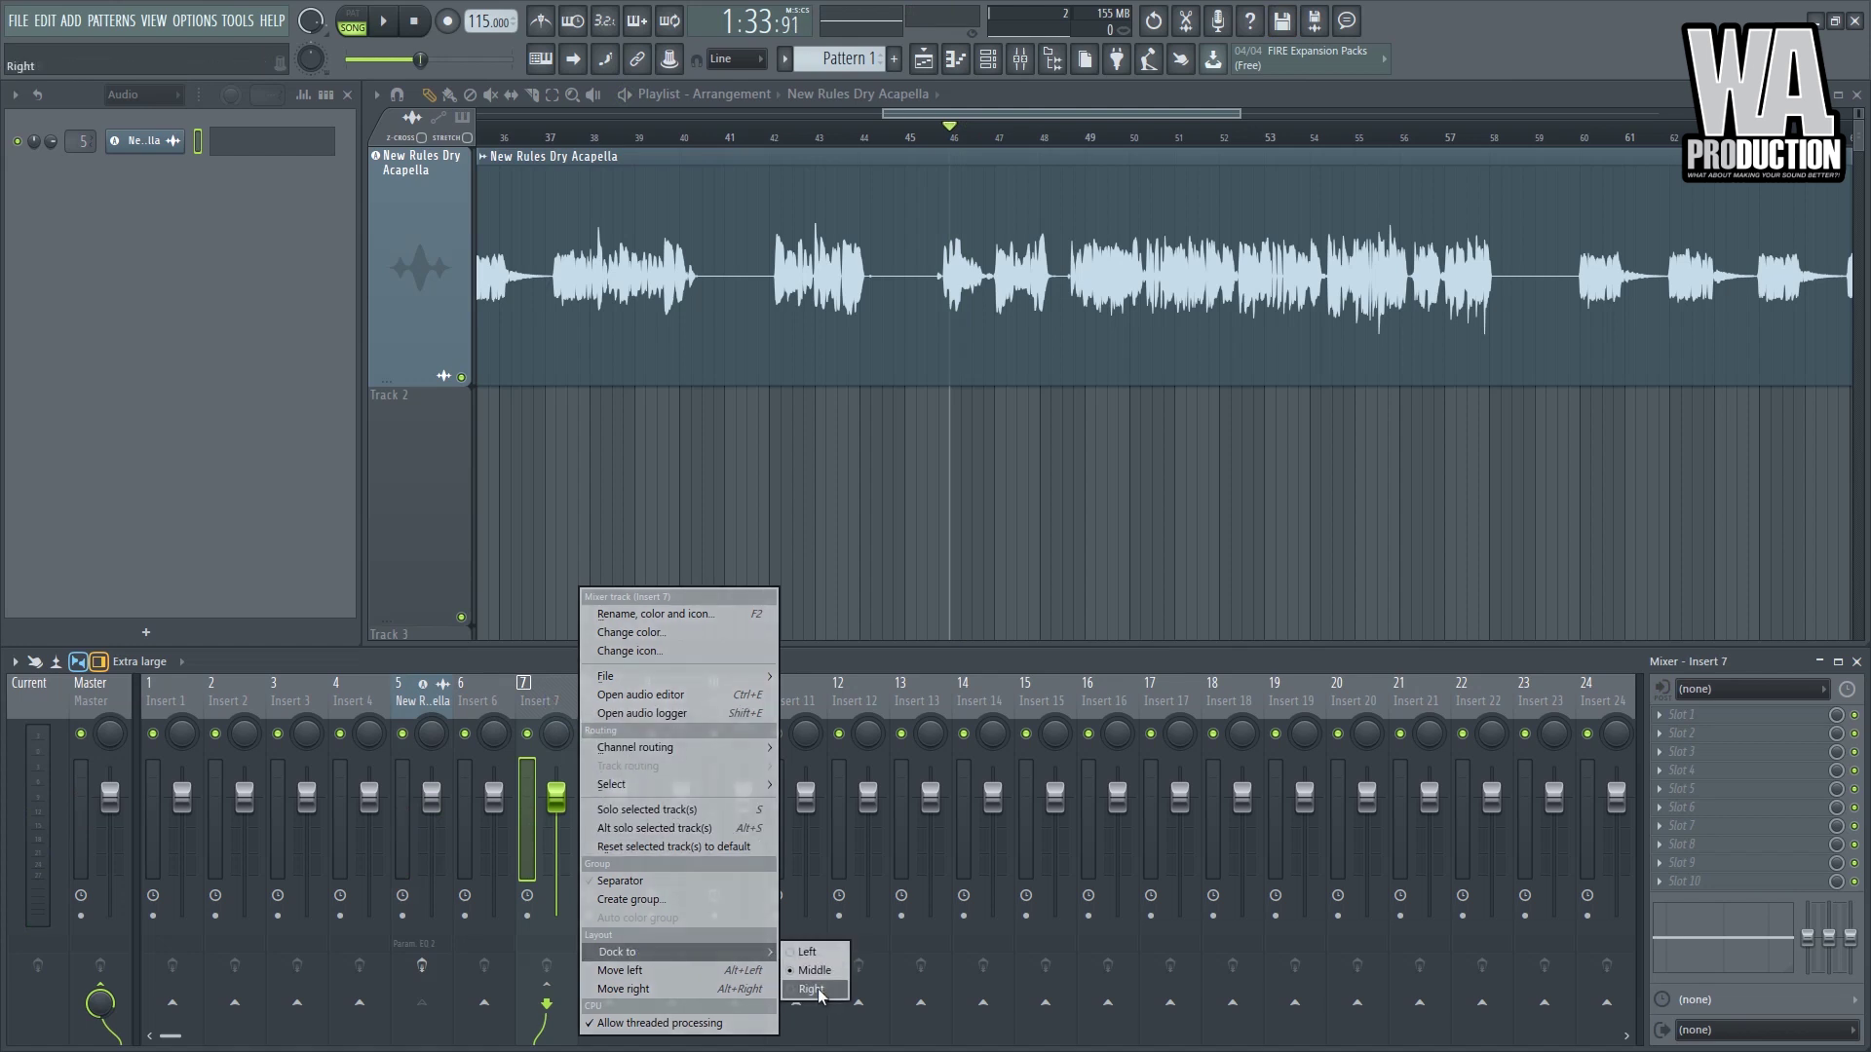
pyautogui.click(839, 955)
pyautogui.press('space')
pyautogui.press('space')
# - Rename Insert 7 to 'Reverb', fixing a trailing typo
pyautogui.doubleClick(1605, 703)
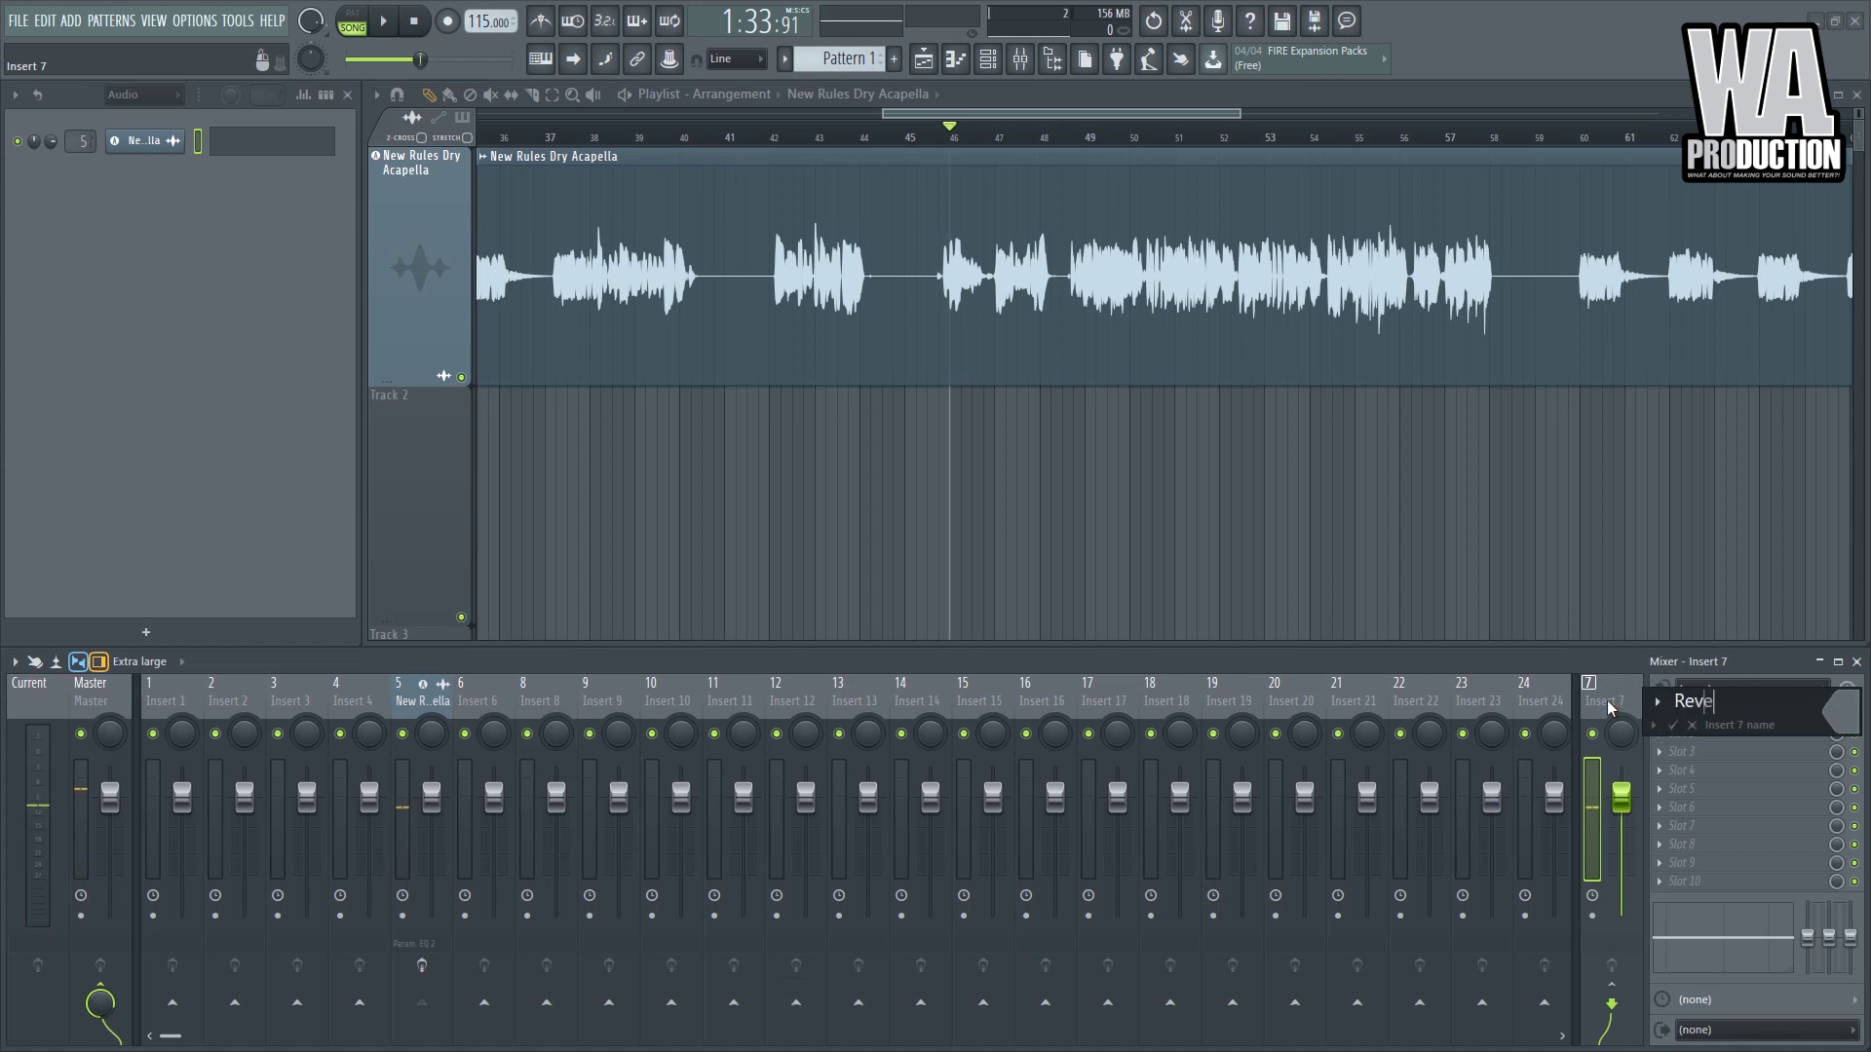
pyautogui.press('Return')
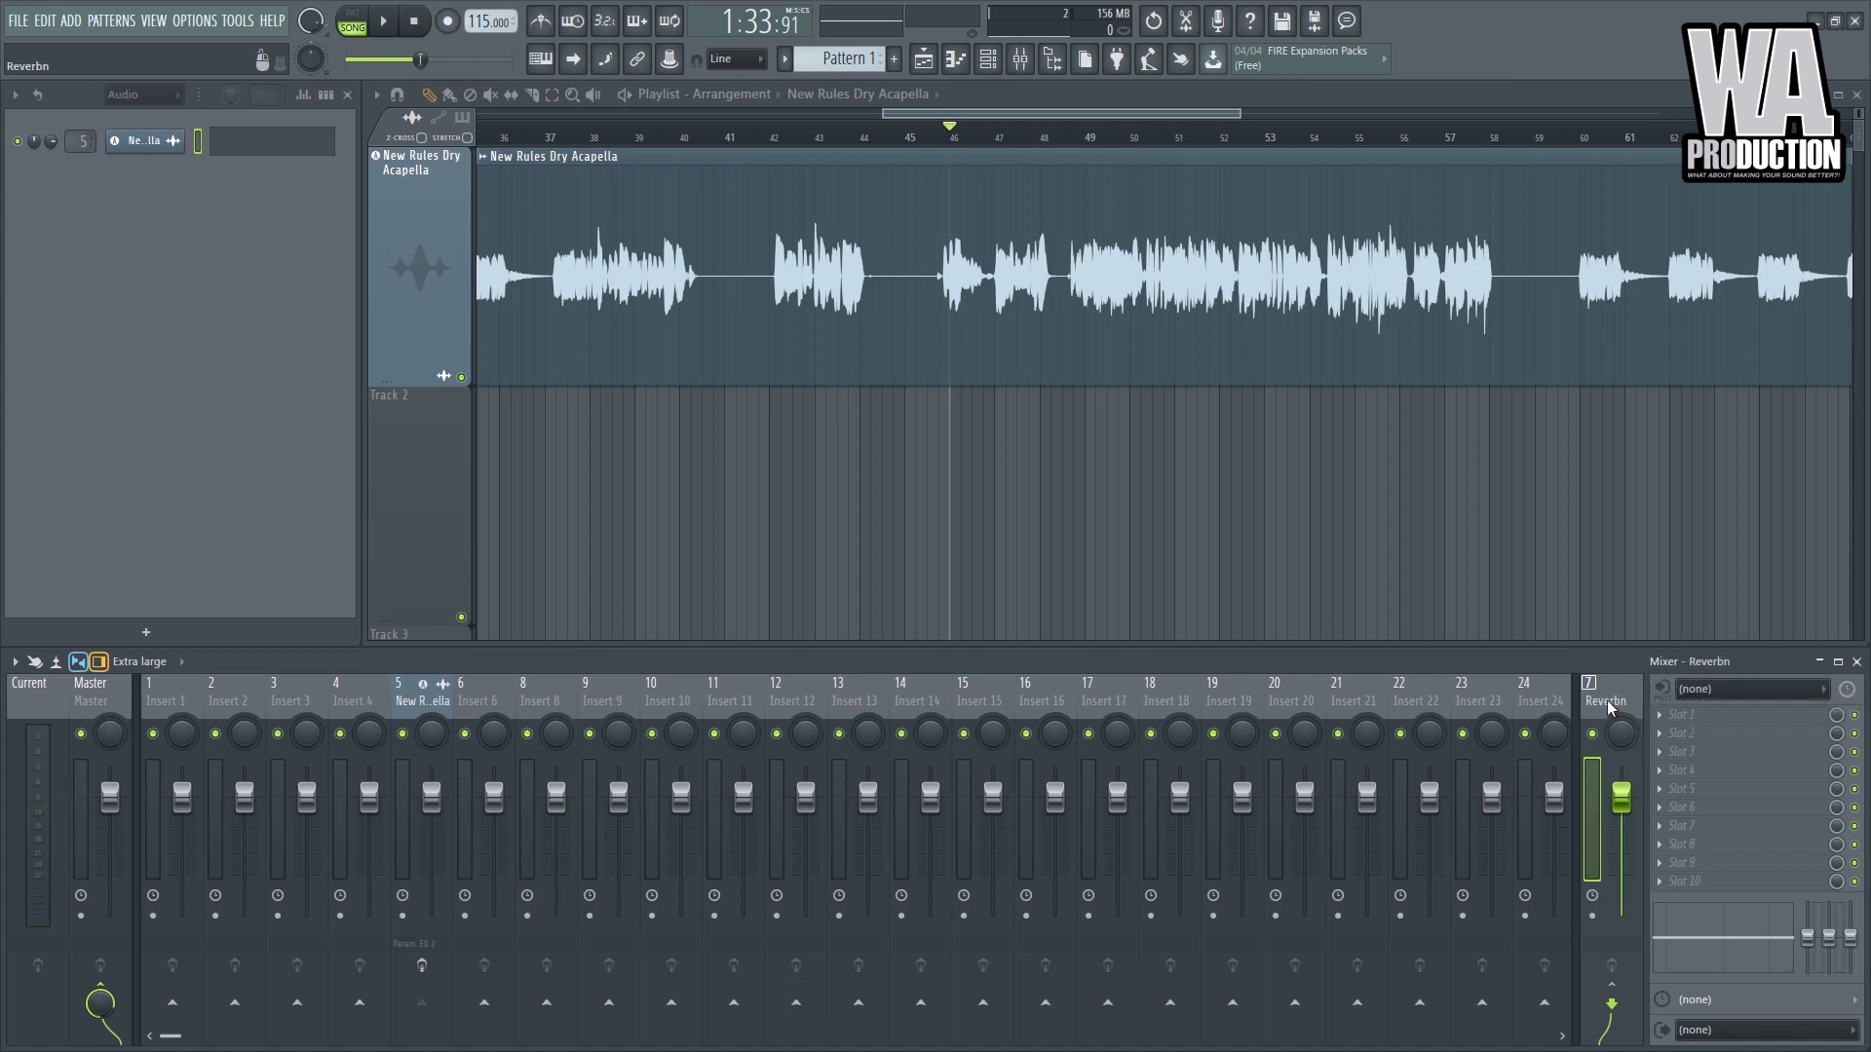
pyautogui.doubleClick(1606, 703)
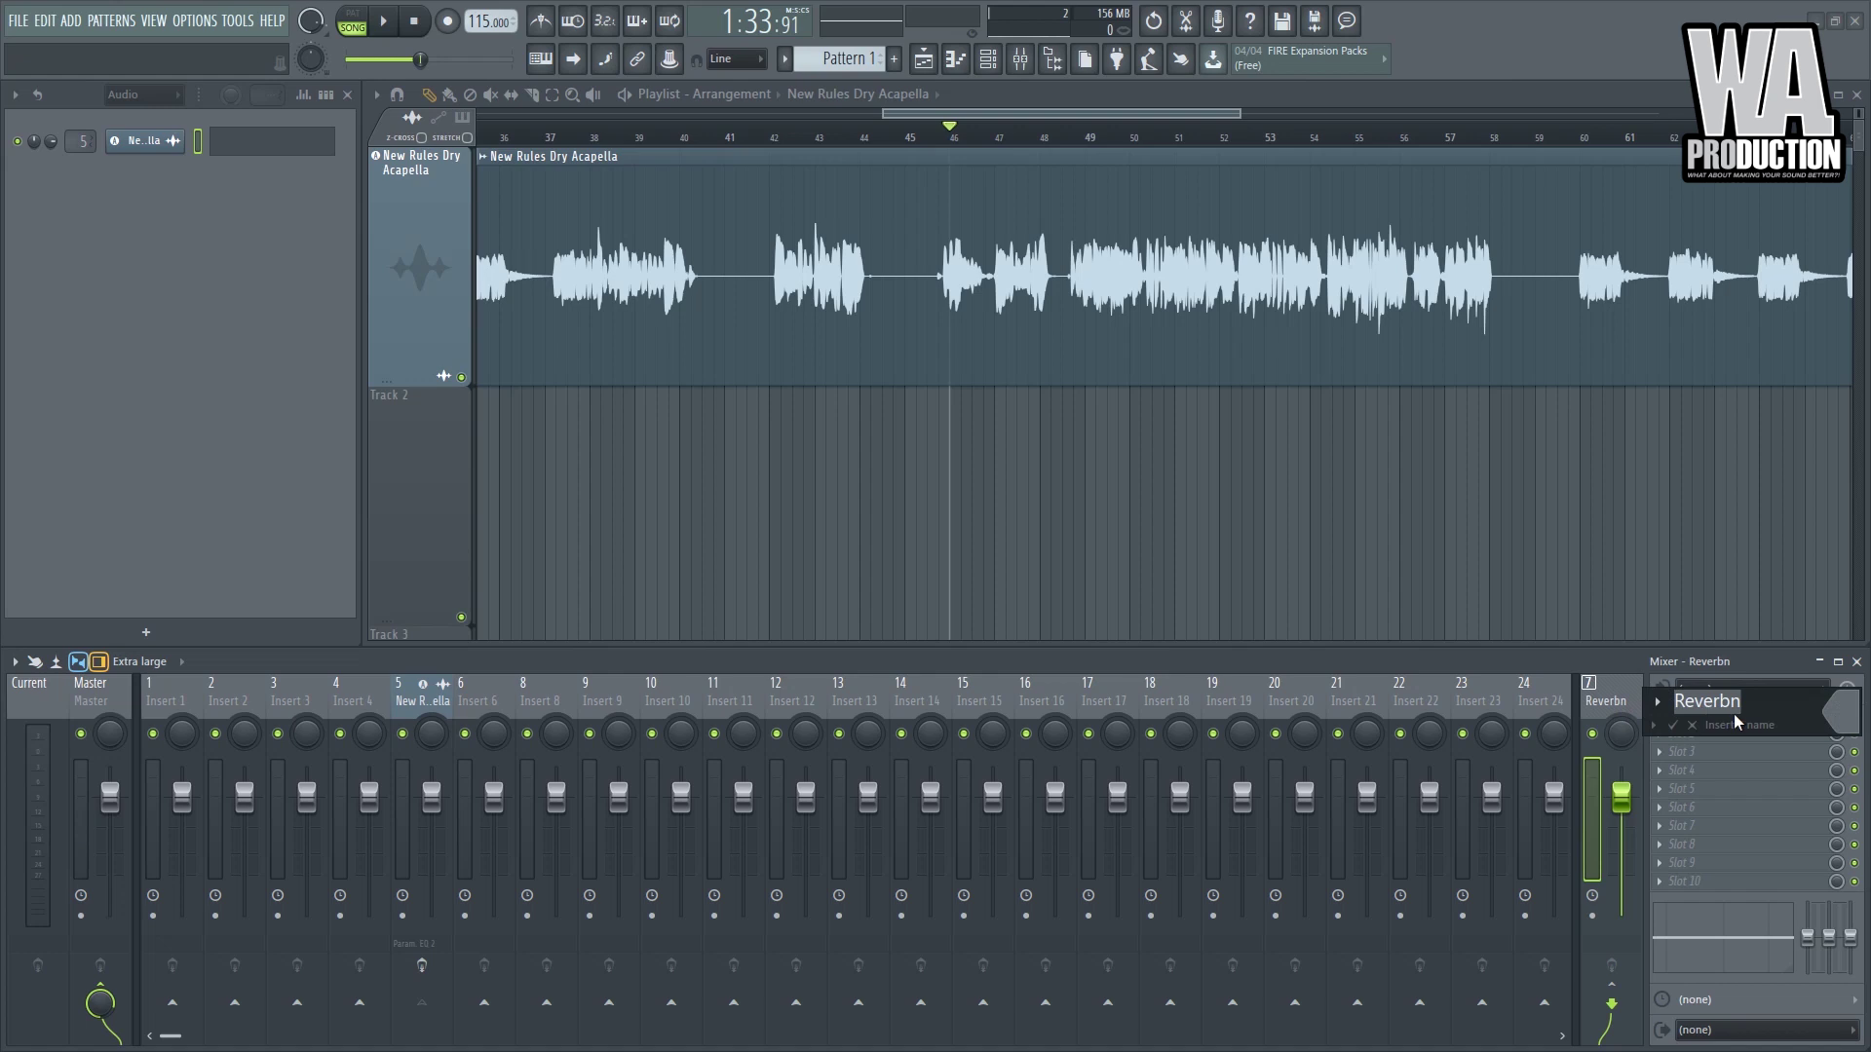
pyautogui.click(1751, 707)
pyautogui.press('BackSpace')
pyautogui.press('Return')
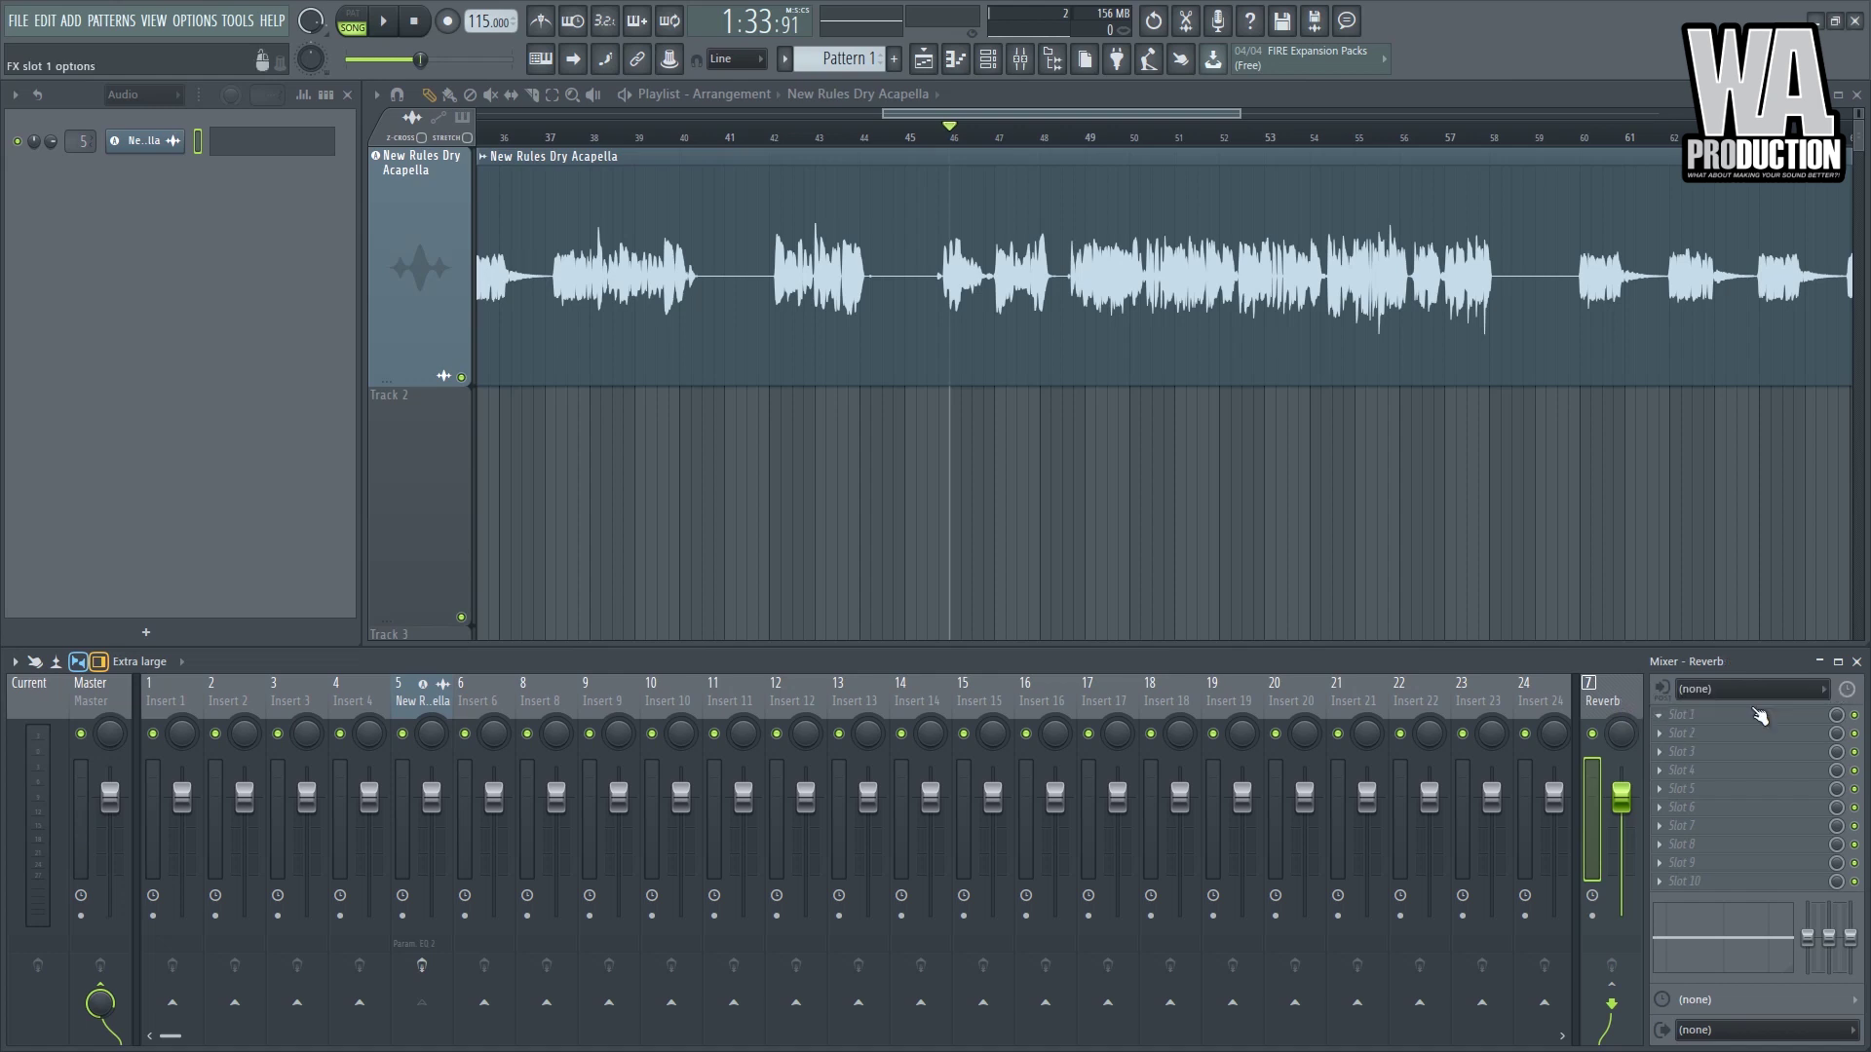
pyautogui.press('space')
pyautogui.press('space')
# - Load Fruity Reeverb 2 into the Reverb track's first slot and move its window over the playlist
pyautogui.click(1704, 712)
pyautogui.moveTo(1620, 680)
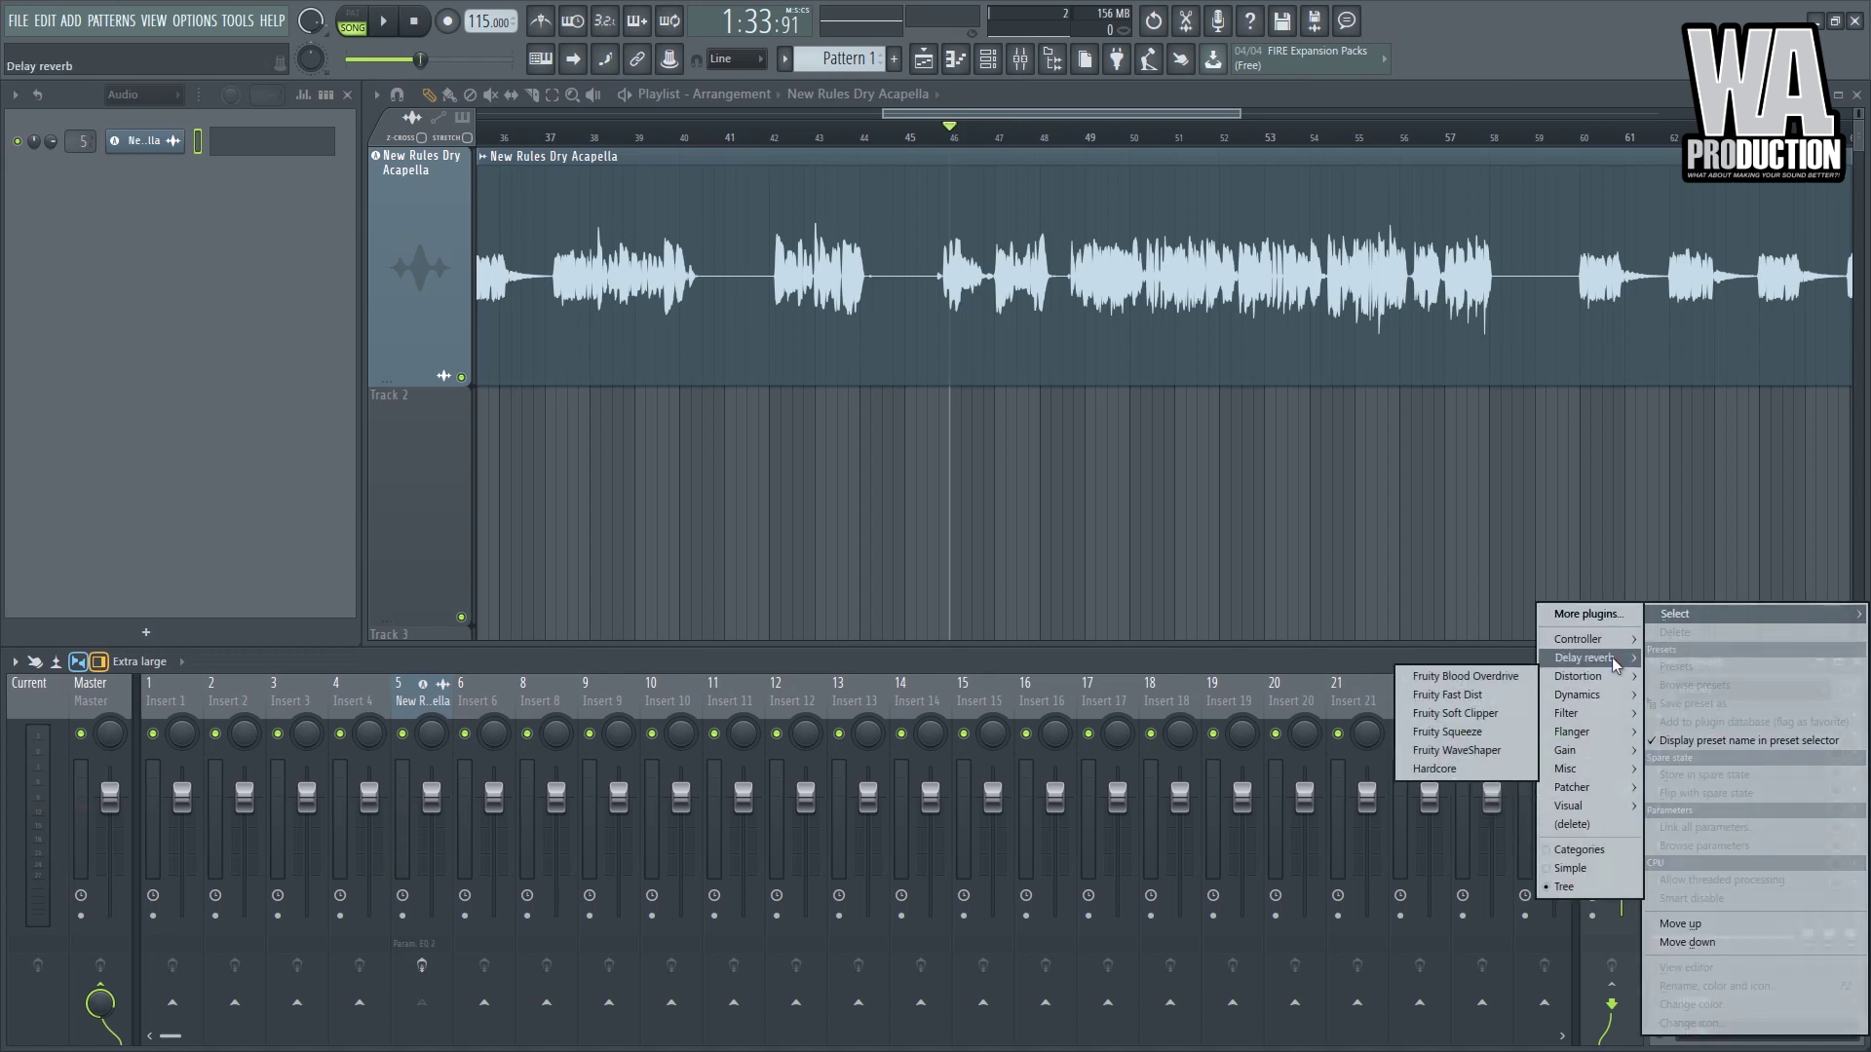
pyautogui.click(1500, 726)
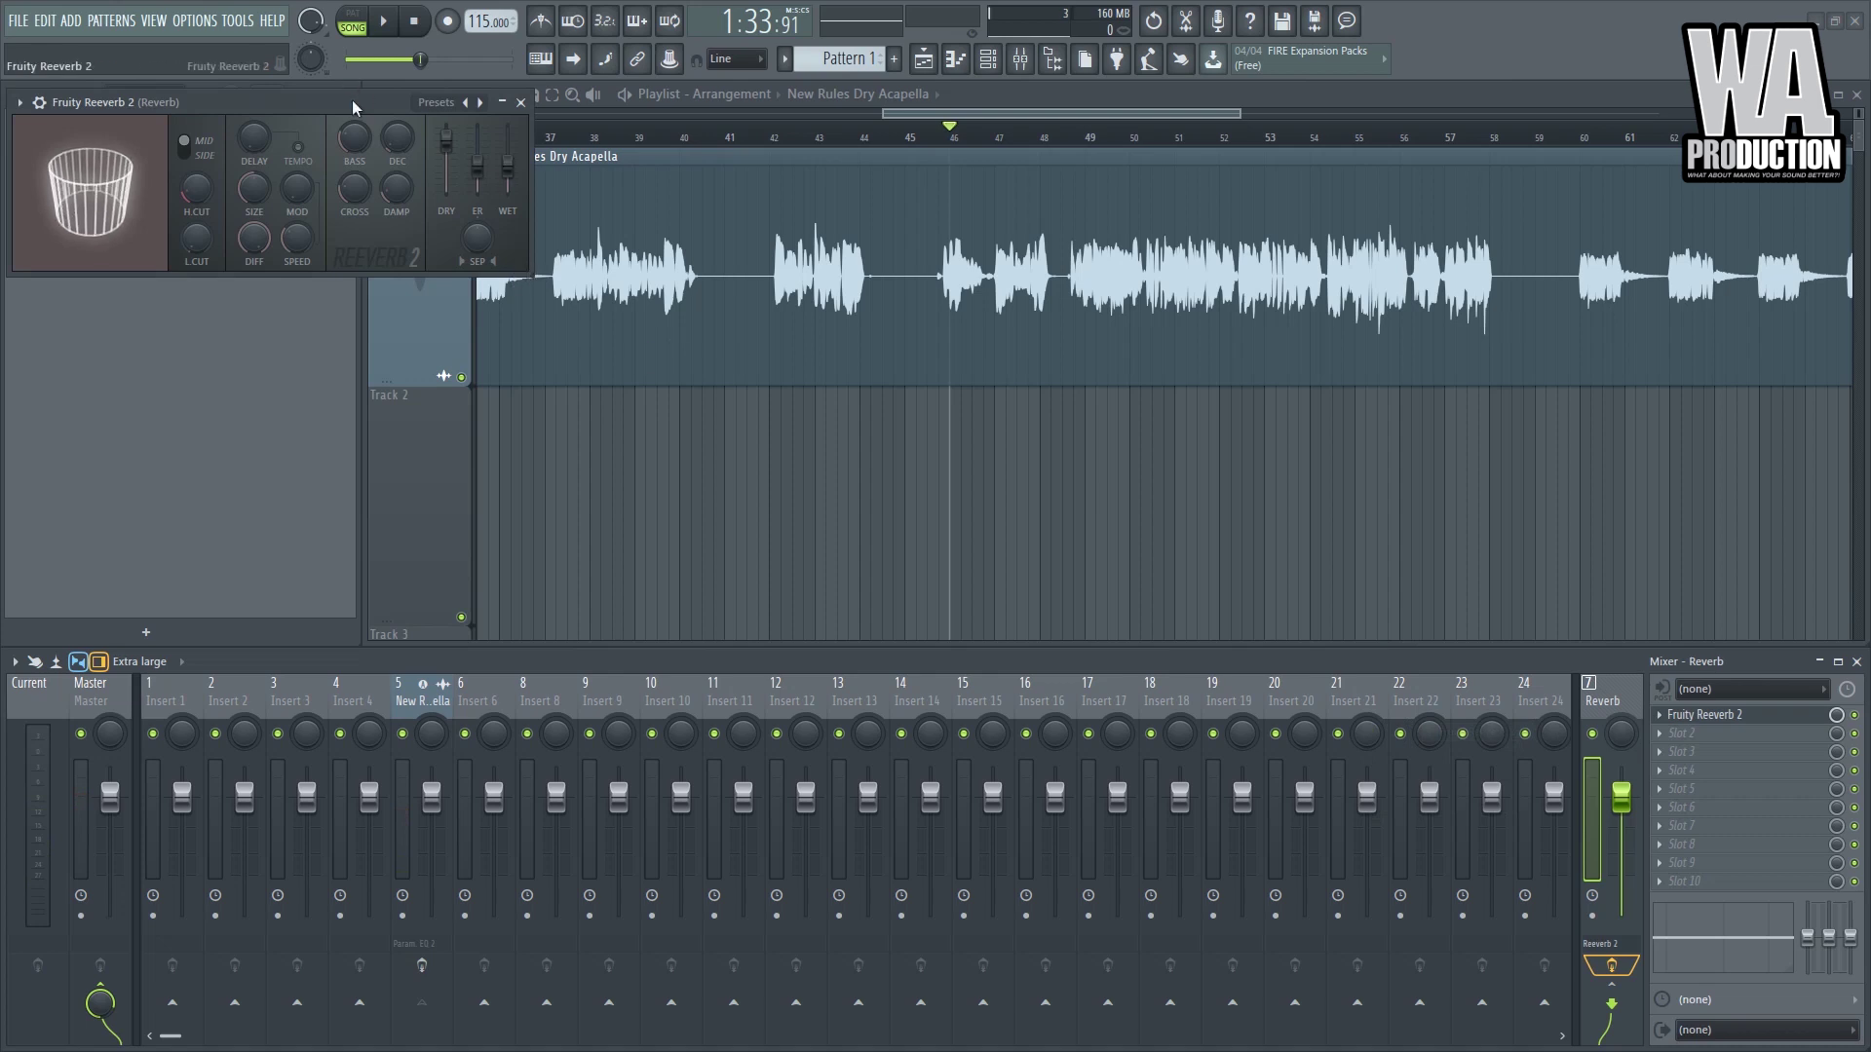
pyautogui.moveTo(388, 105); pyautogui.dragTo(867, 345)
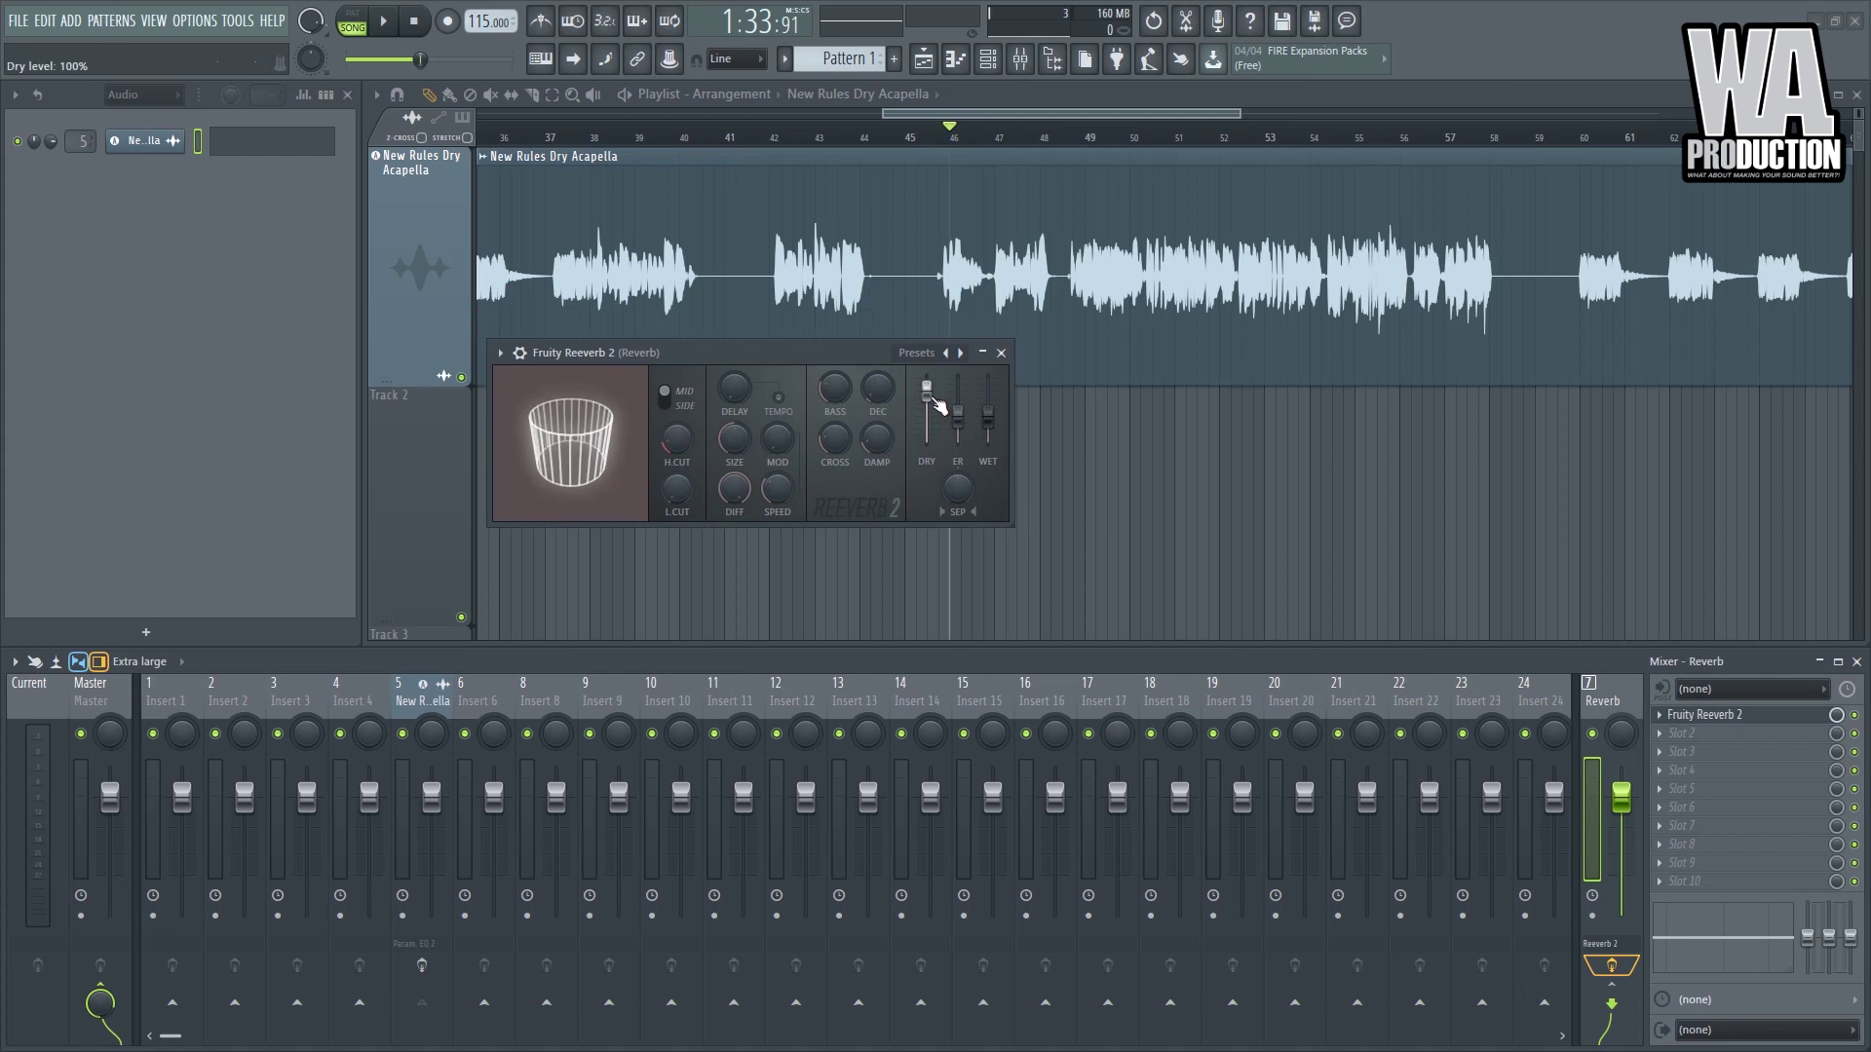
# - Lower the reverb's dry level, turn the Reverb track down, and adjust room size
pyautogui.moveTo(927, 392); pyautogui.dragTo(926, 403)
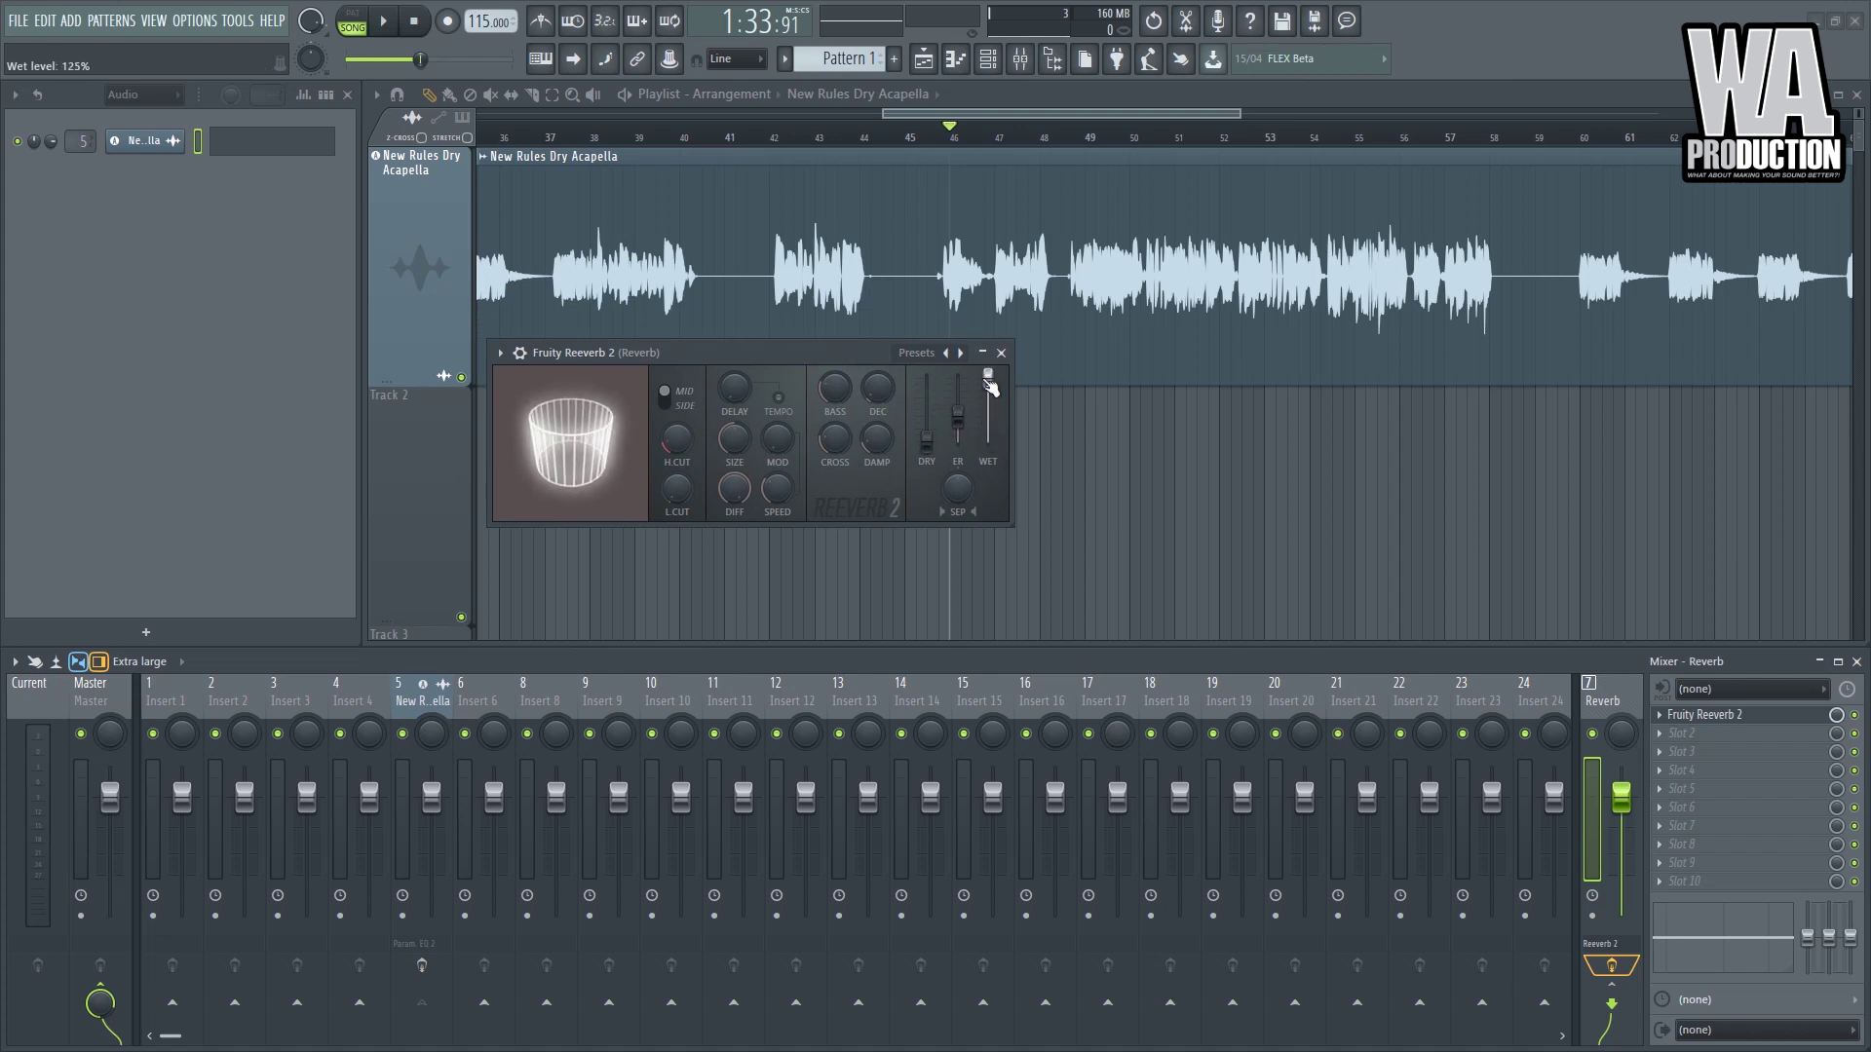
pyautogui.press('space')
pyautogui.press('space')
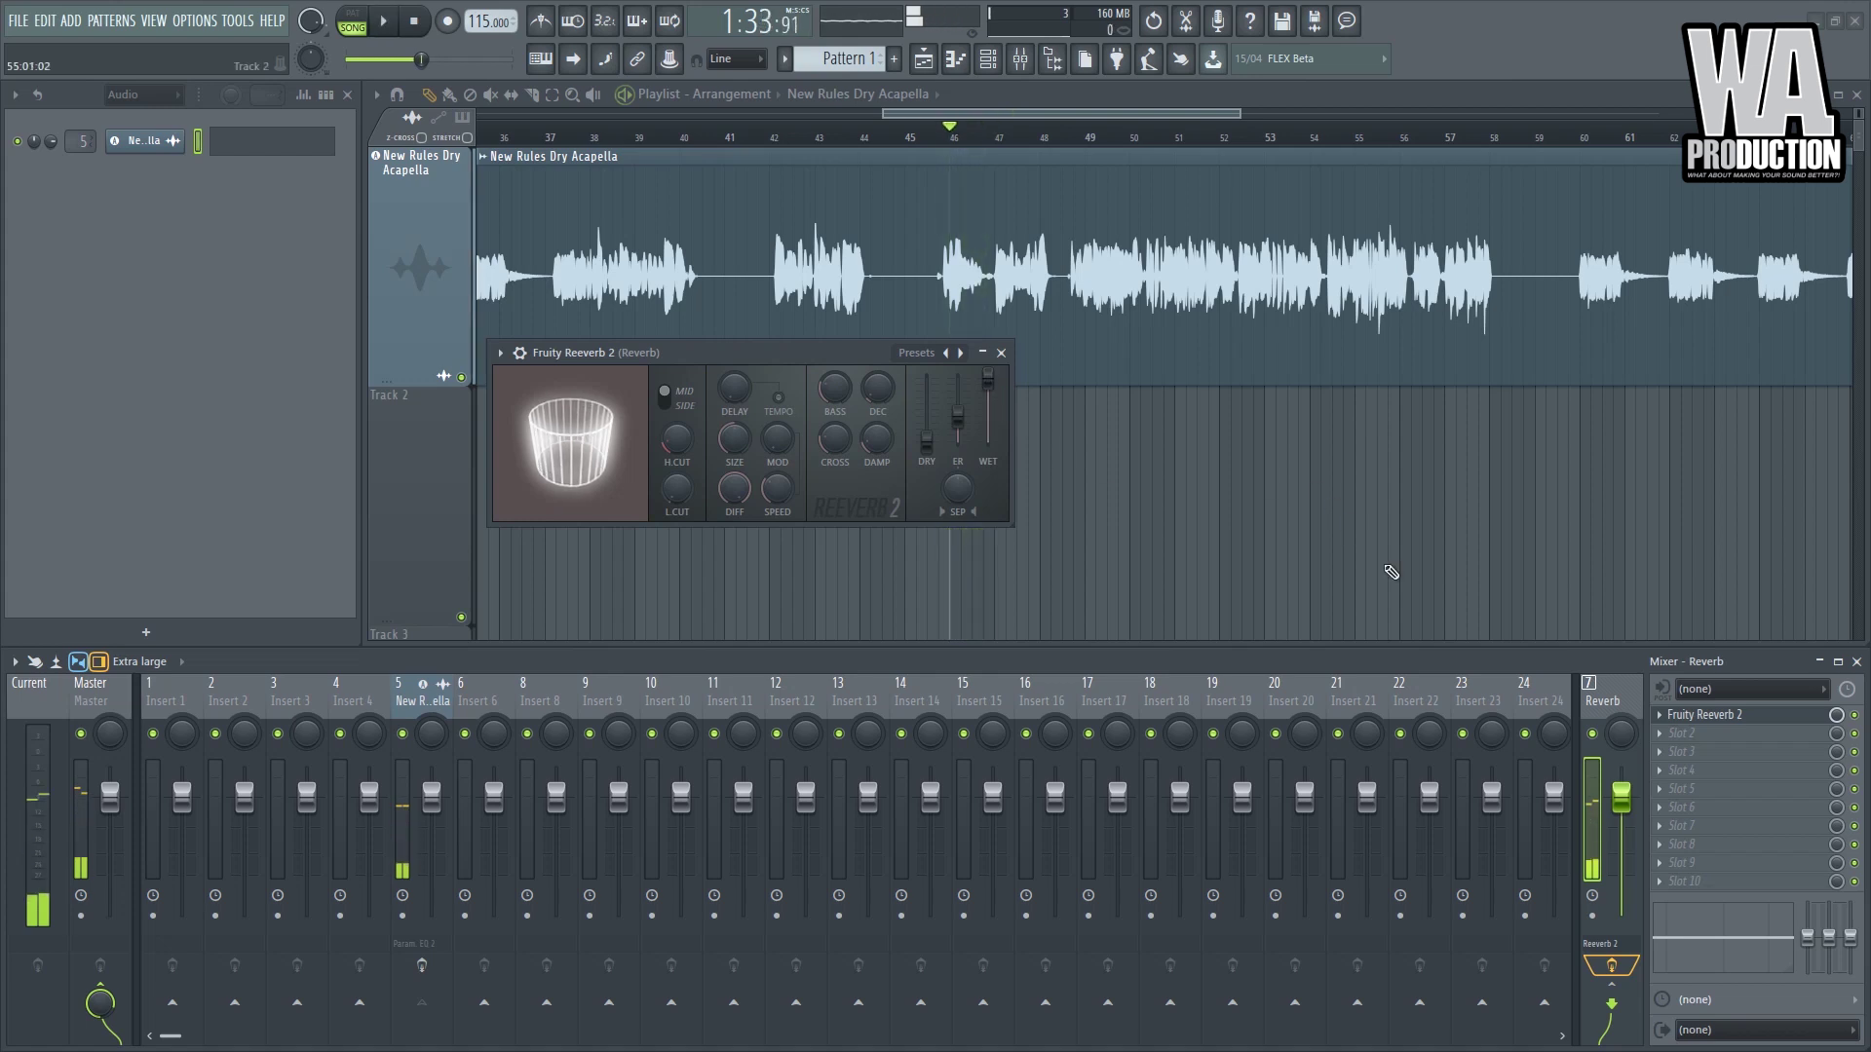
pyautogui.moveTo(1622, 797)
pyautogui.mouseDown()
pyautogui.moveTo(1622, 826)
pyautogui.moveTo(1621, 797)
pyautogui.mouseUp()
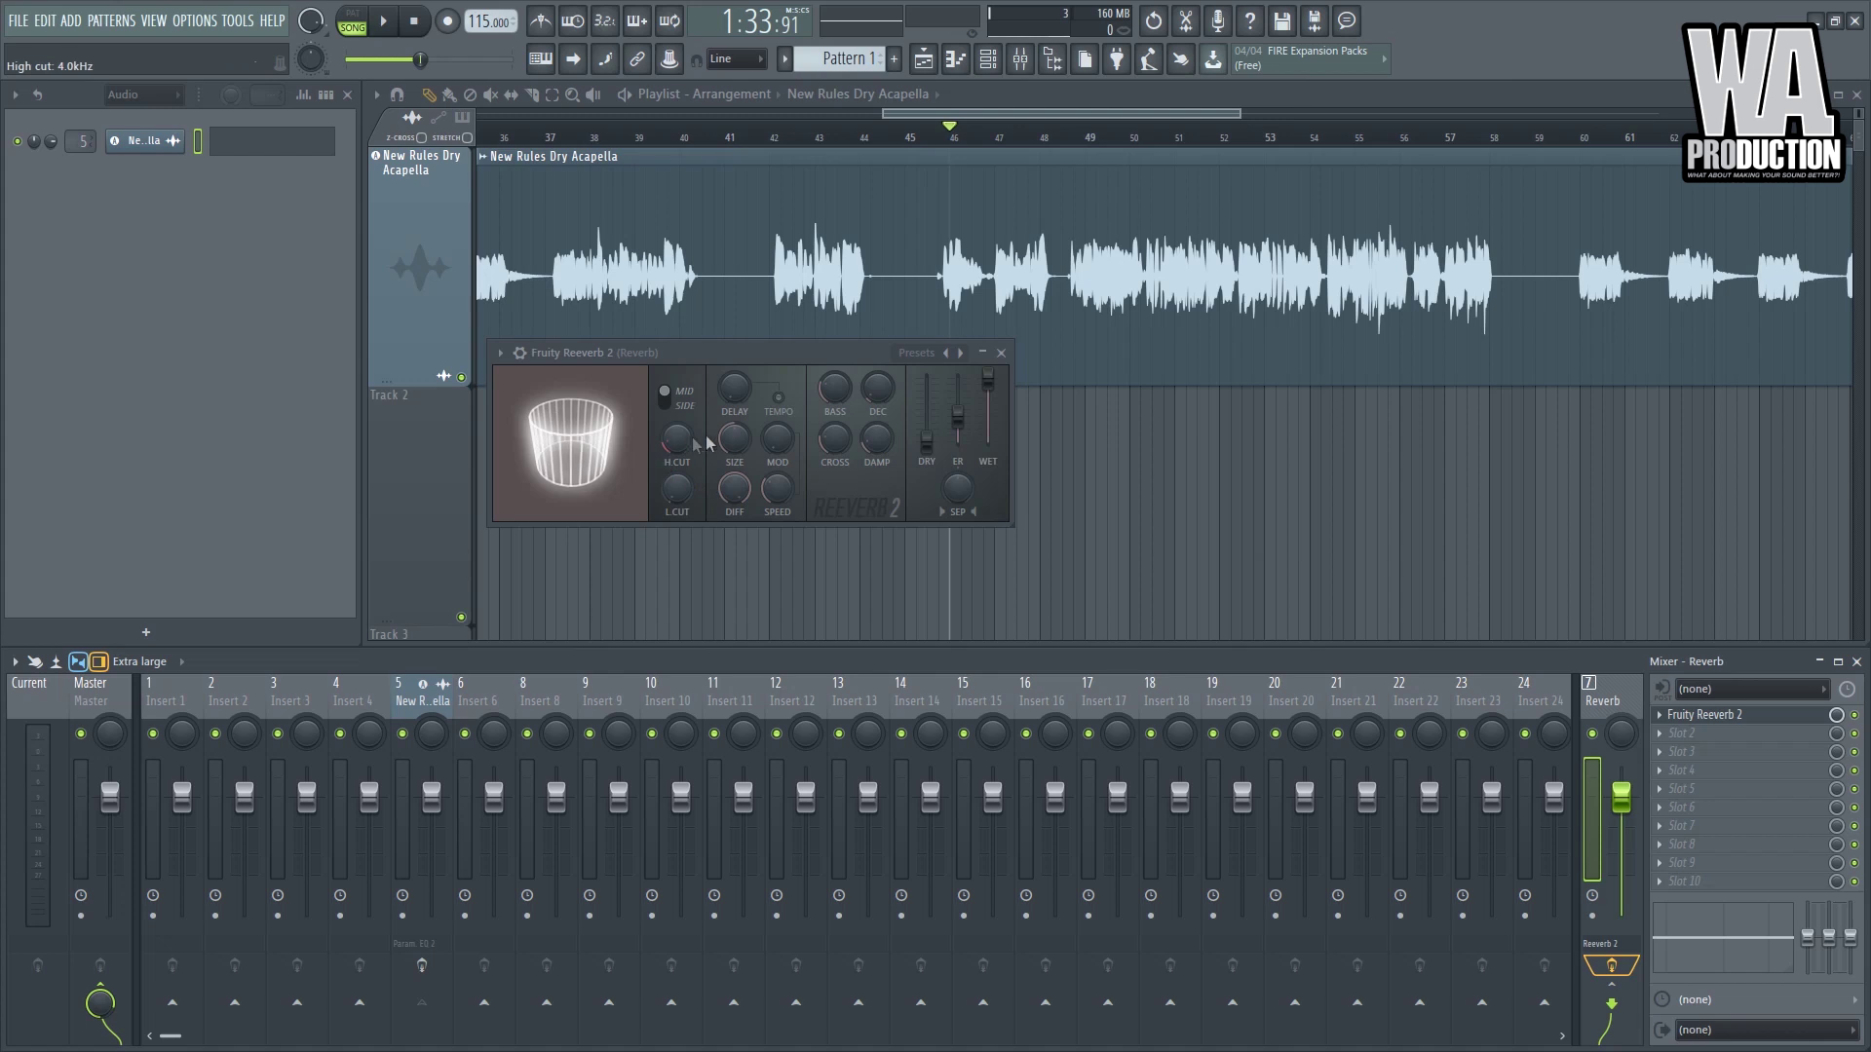
pyautogui.click(754, 453)
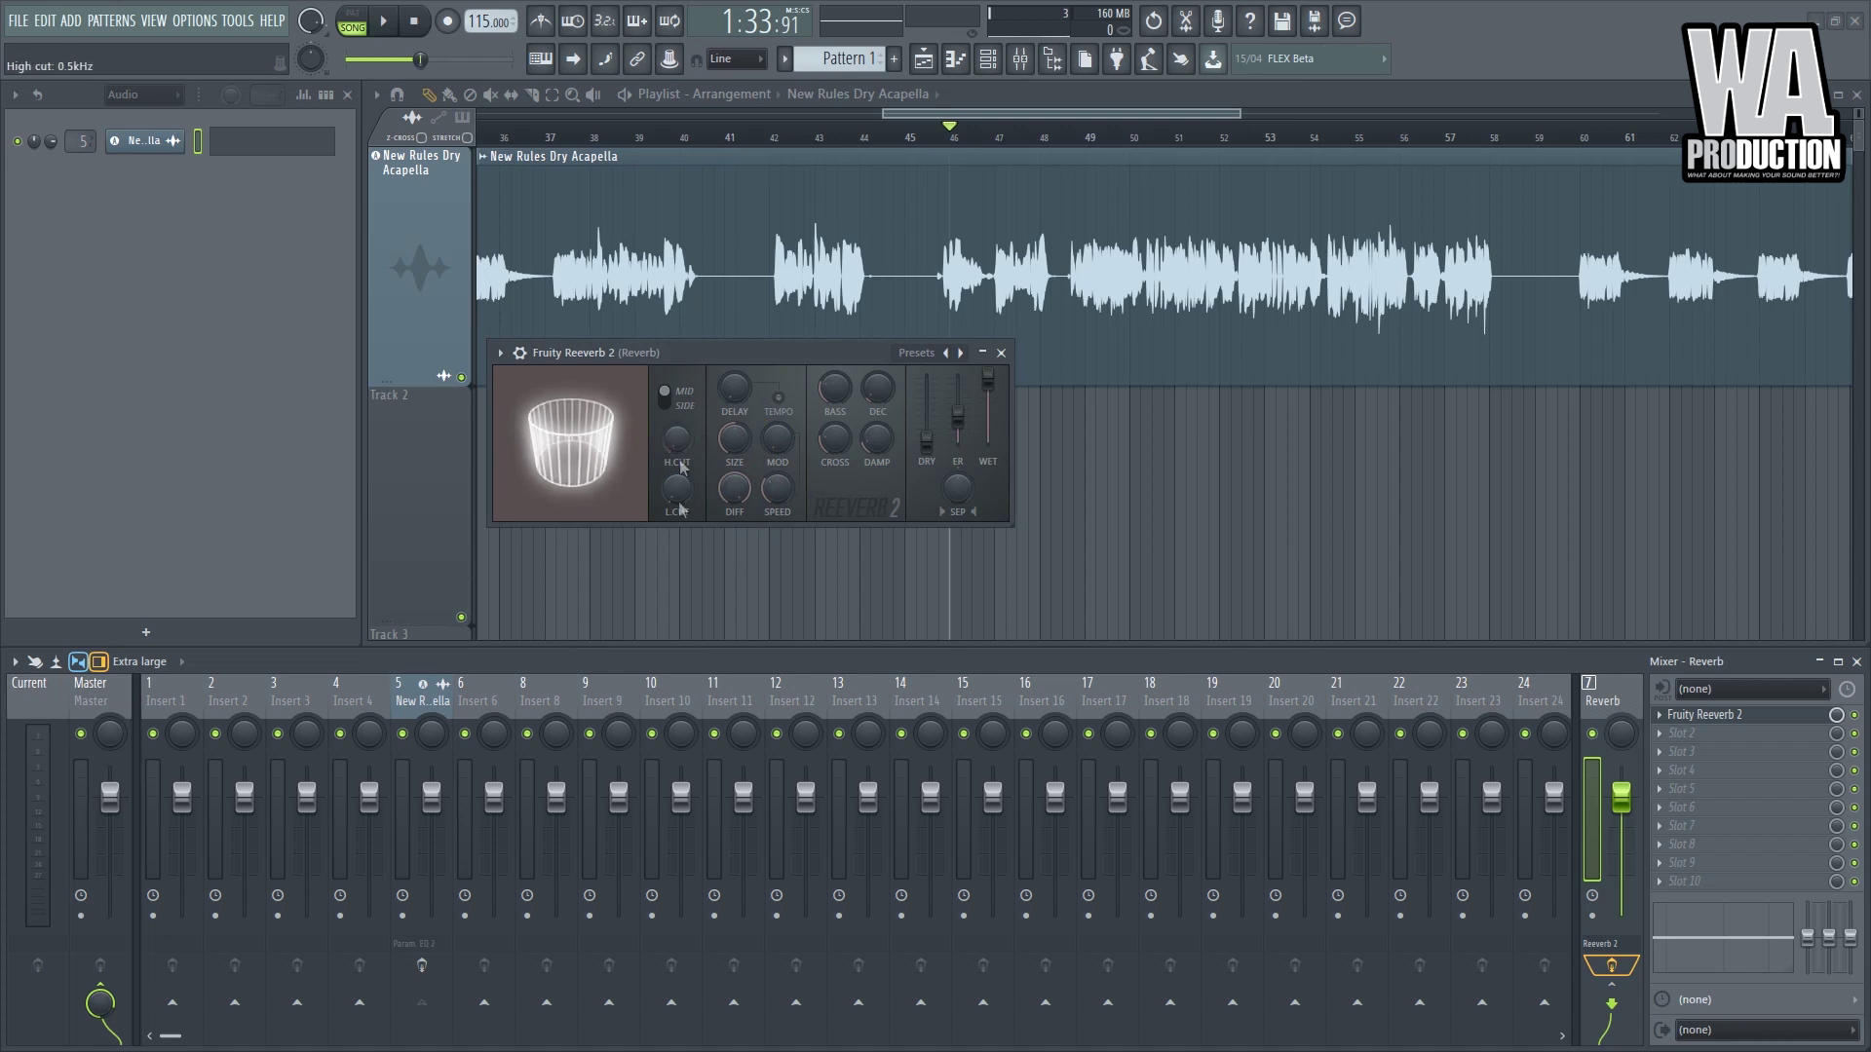
# - Load Fruity Parametric EQ 2 into the Reverb track's second slot and arrange its window
pyautogui.click(1740, 742)
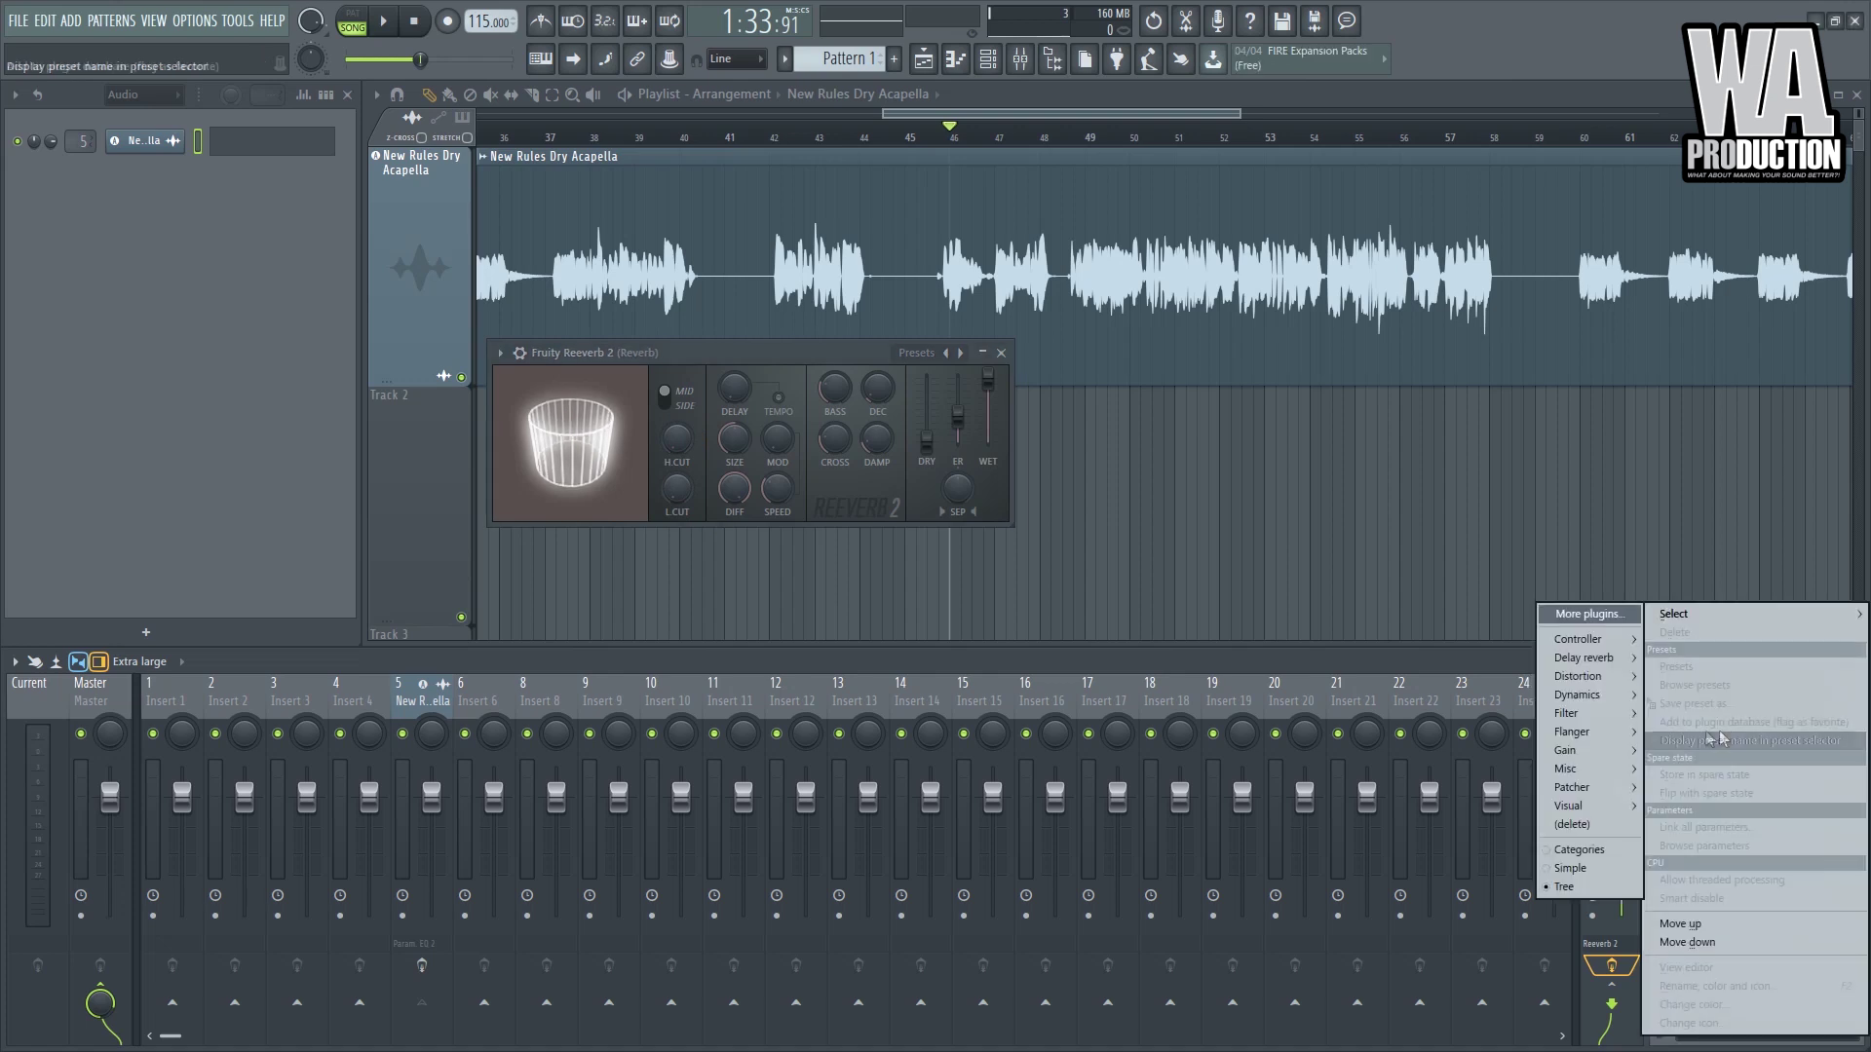
pyautogui.moveTo(1681, 616)
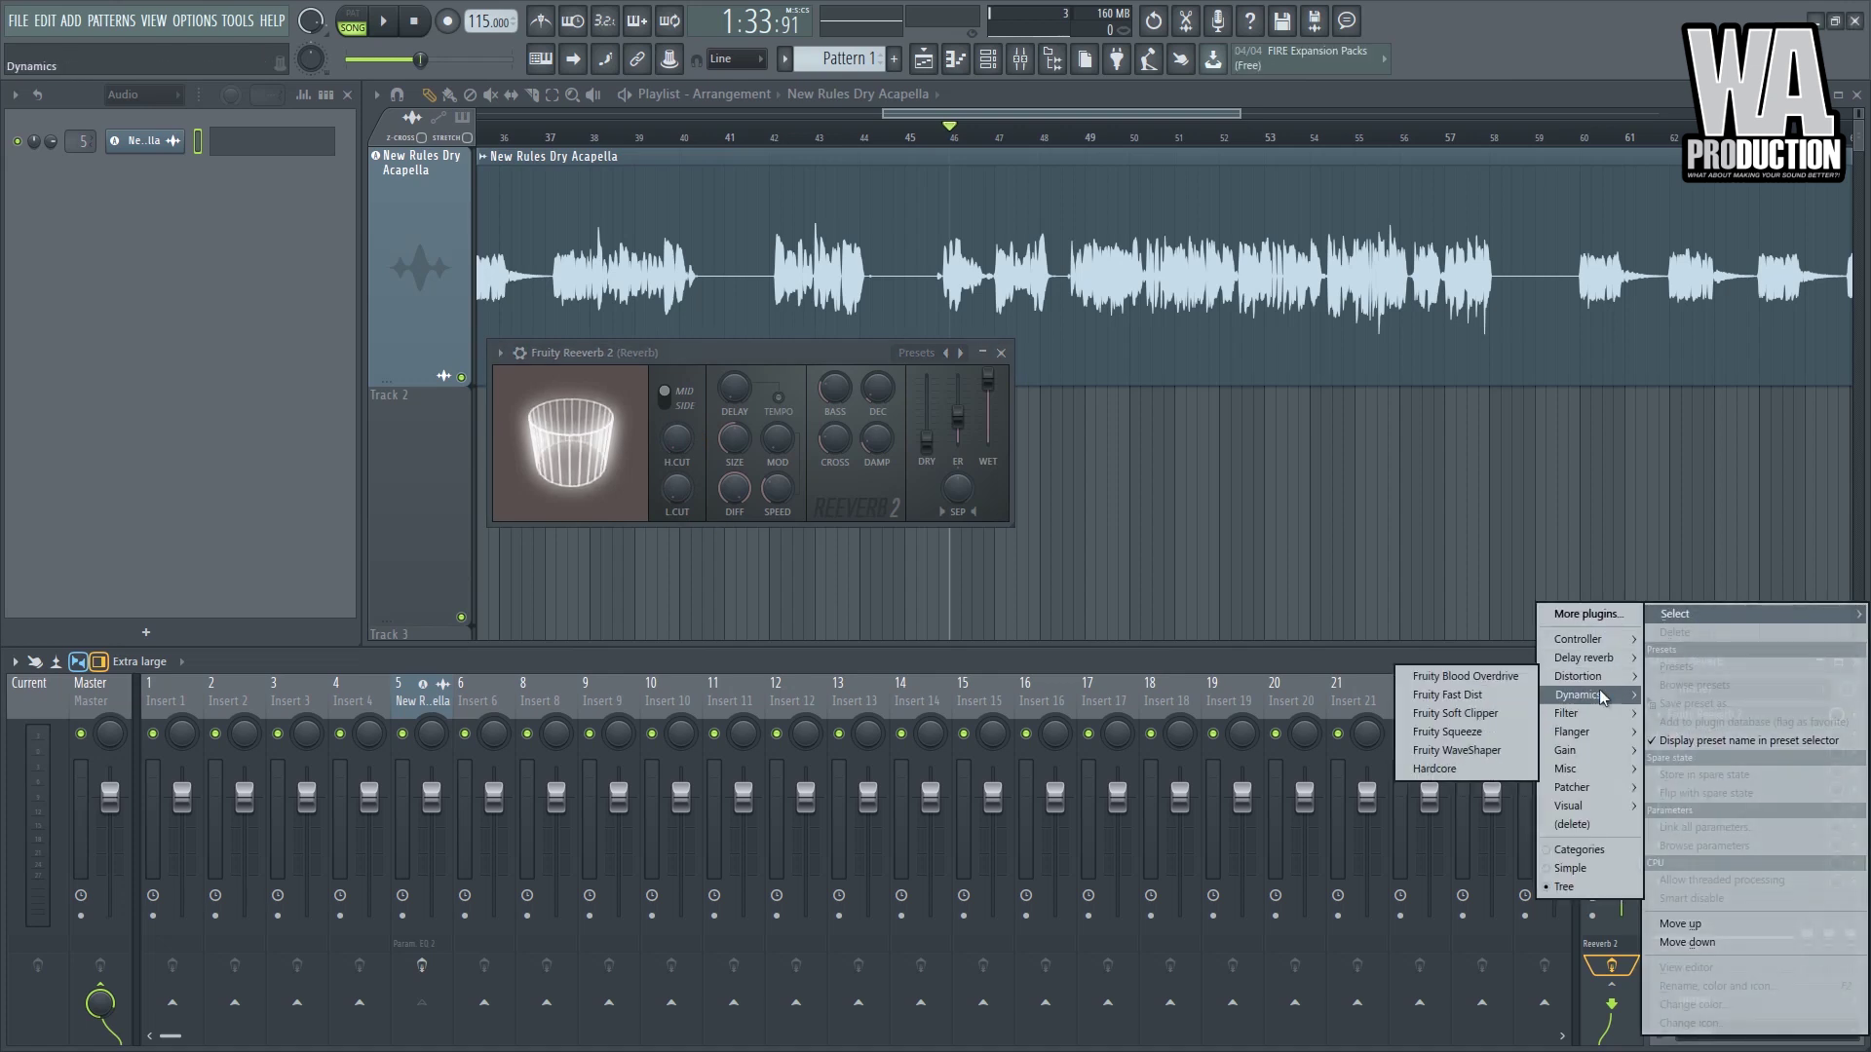
pyautogui.moveTo(1587, 709)
pyautogui.click(1464, 769)
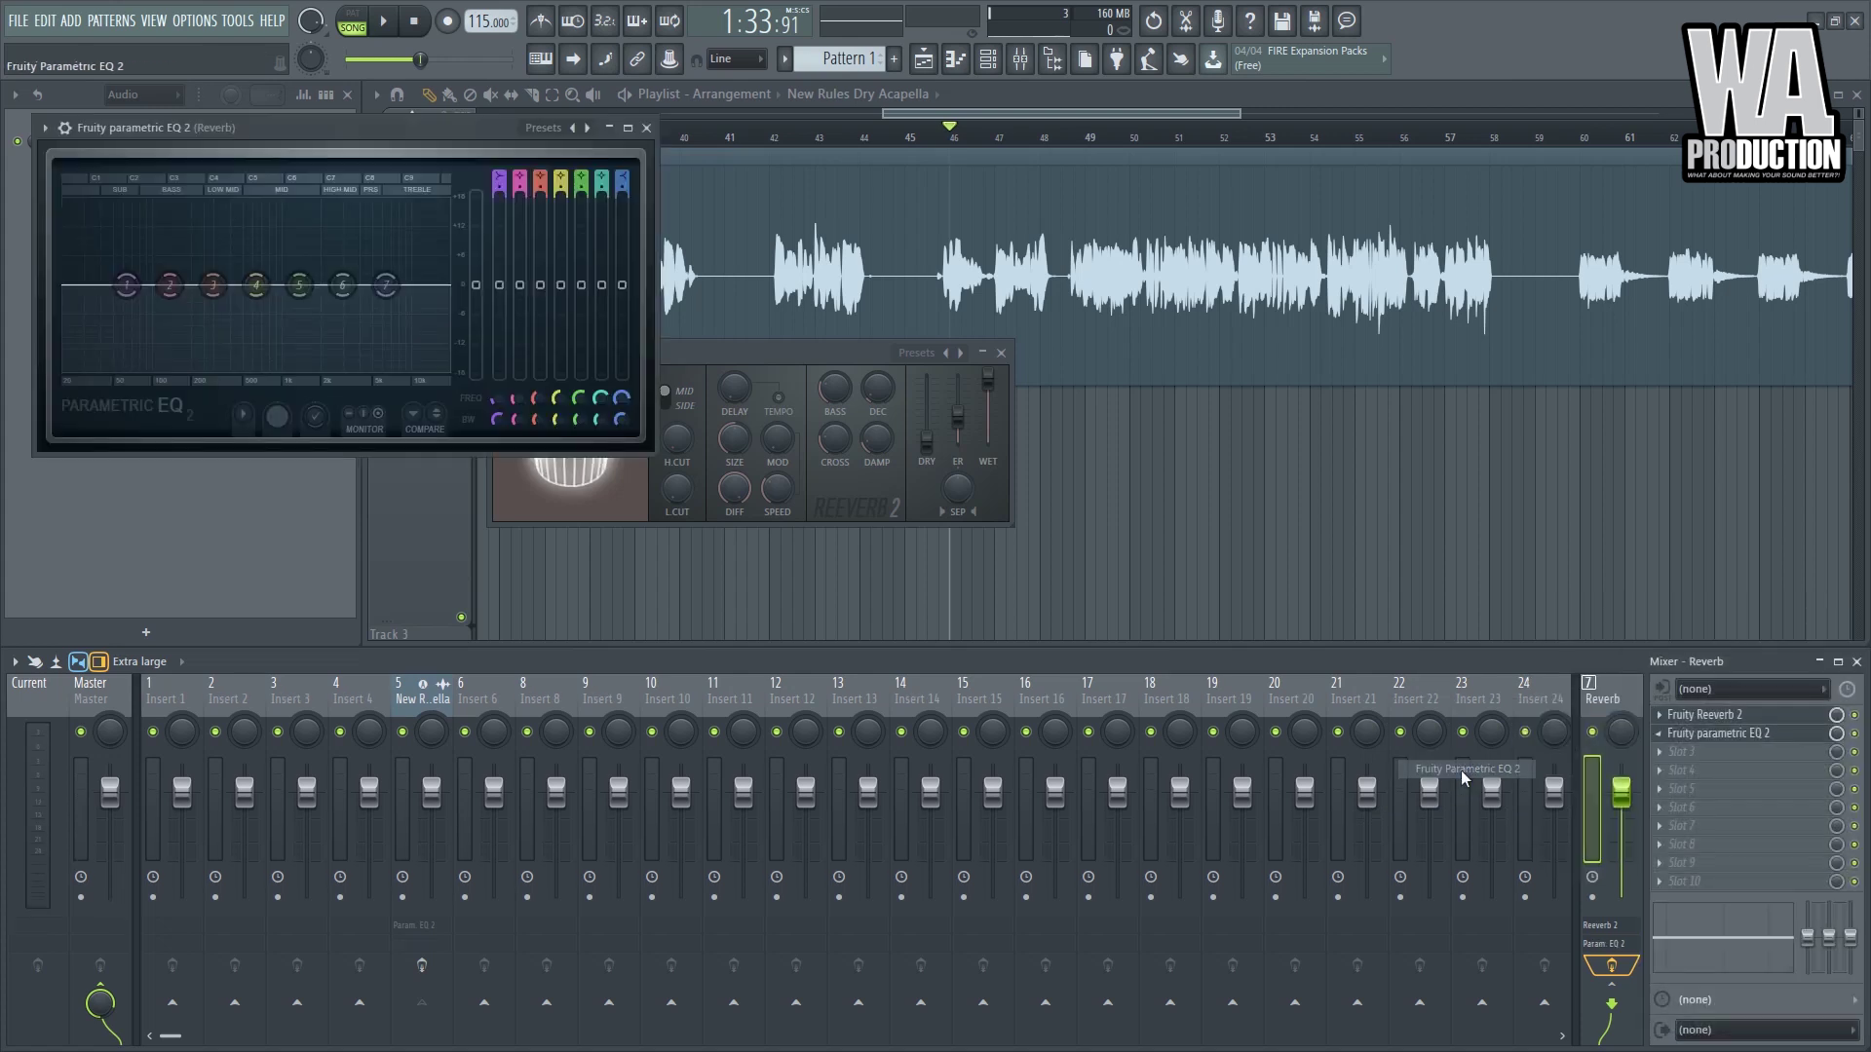
pyautogui.moveTo(476, 126); pyautogui.dragTo(818, 562)
pyautogui.moveTo(1007, 879); pyautogui.dragTo(1434, 1045)
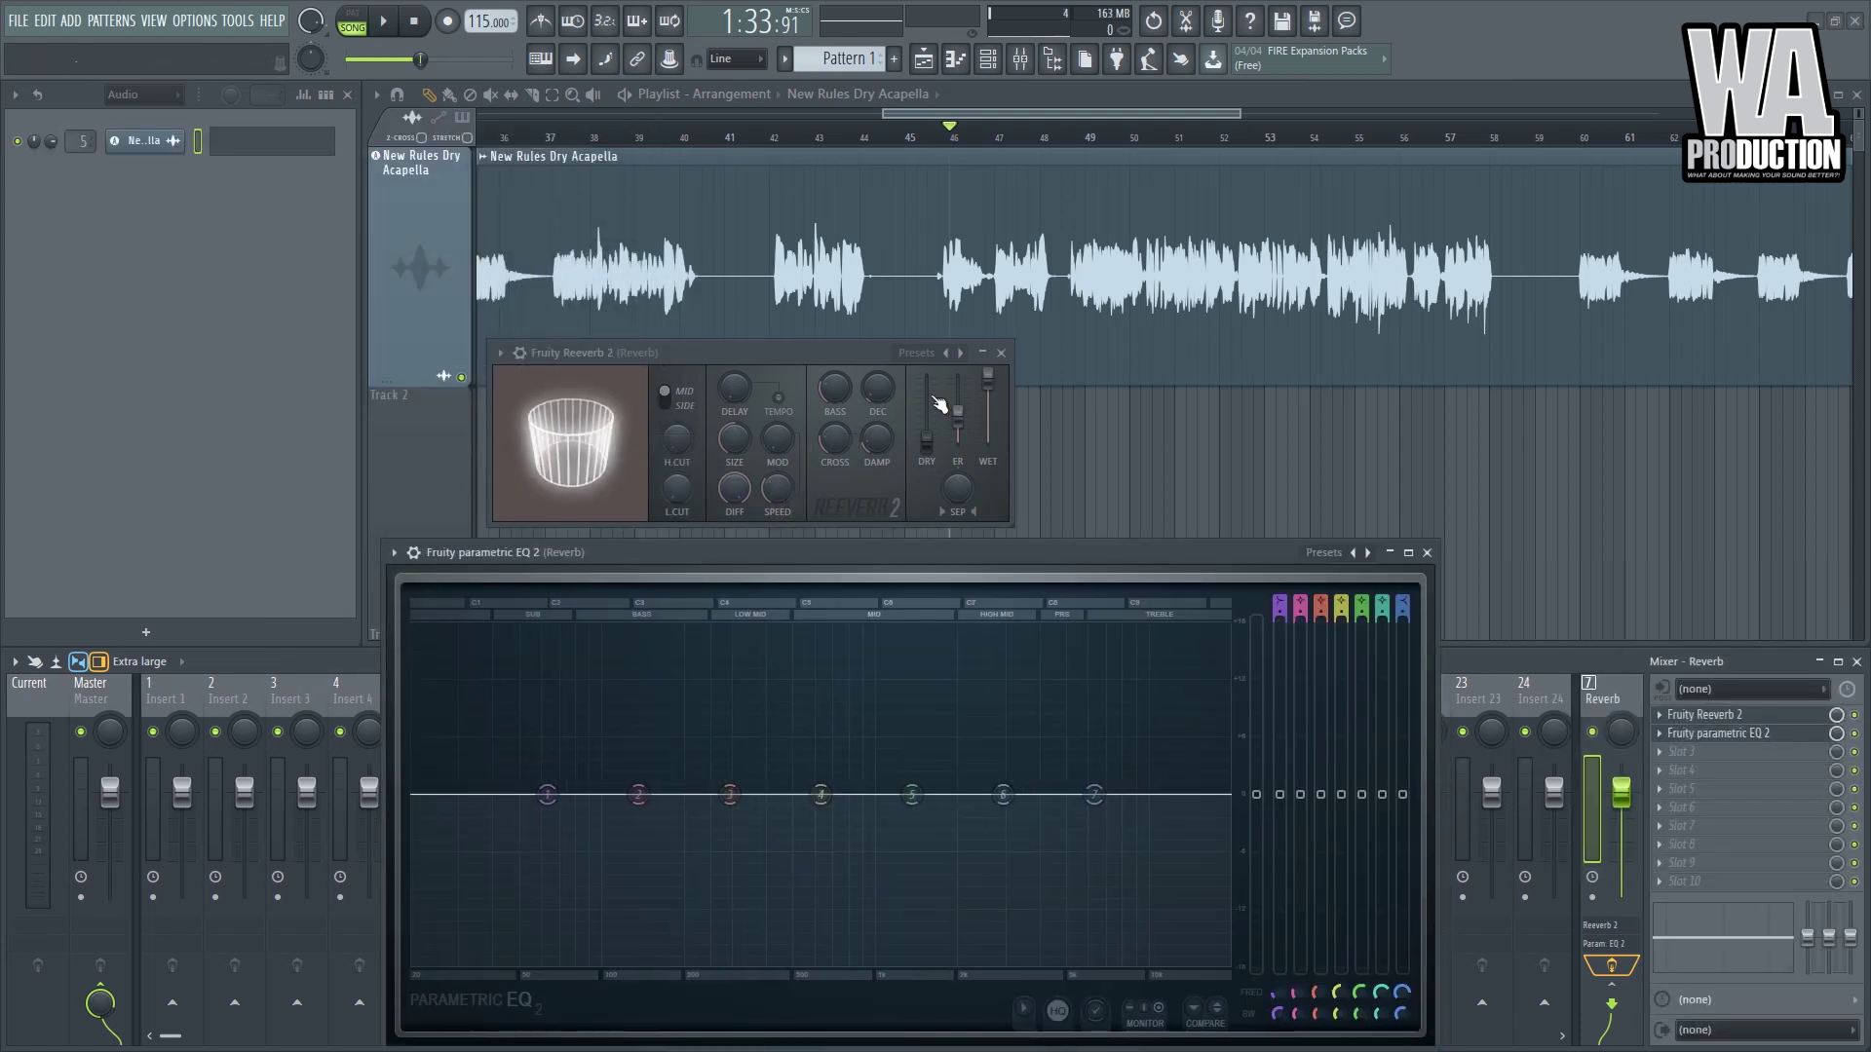
pyautogui.moveTo(861, 360); pyautogui.dragTo(487, 350)
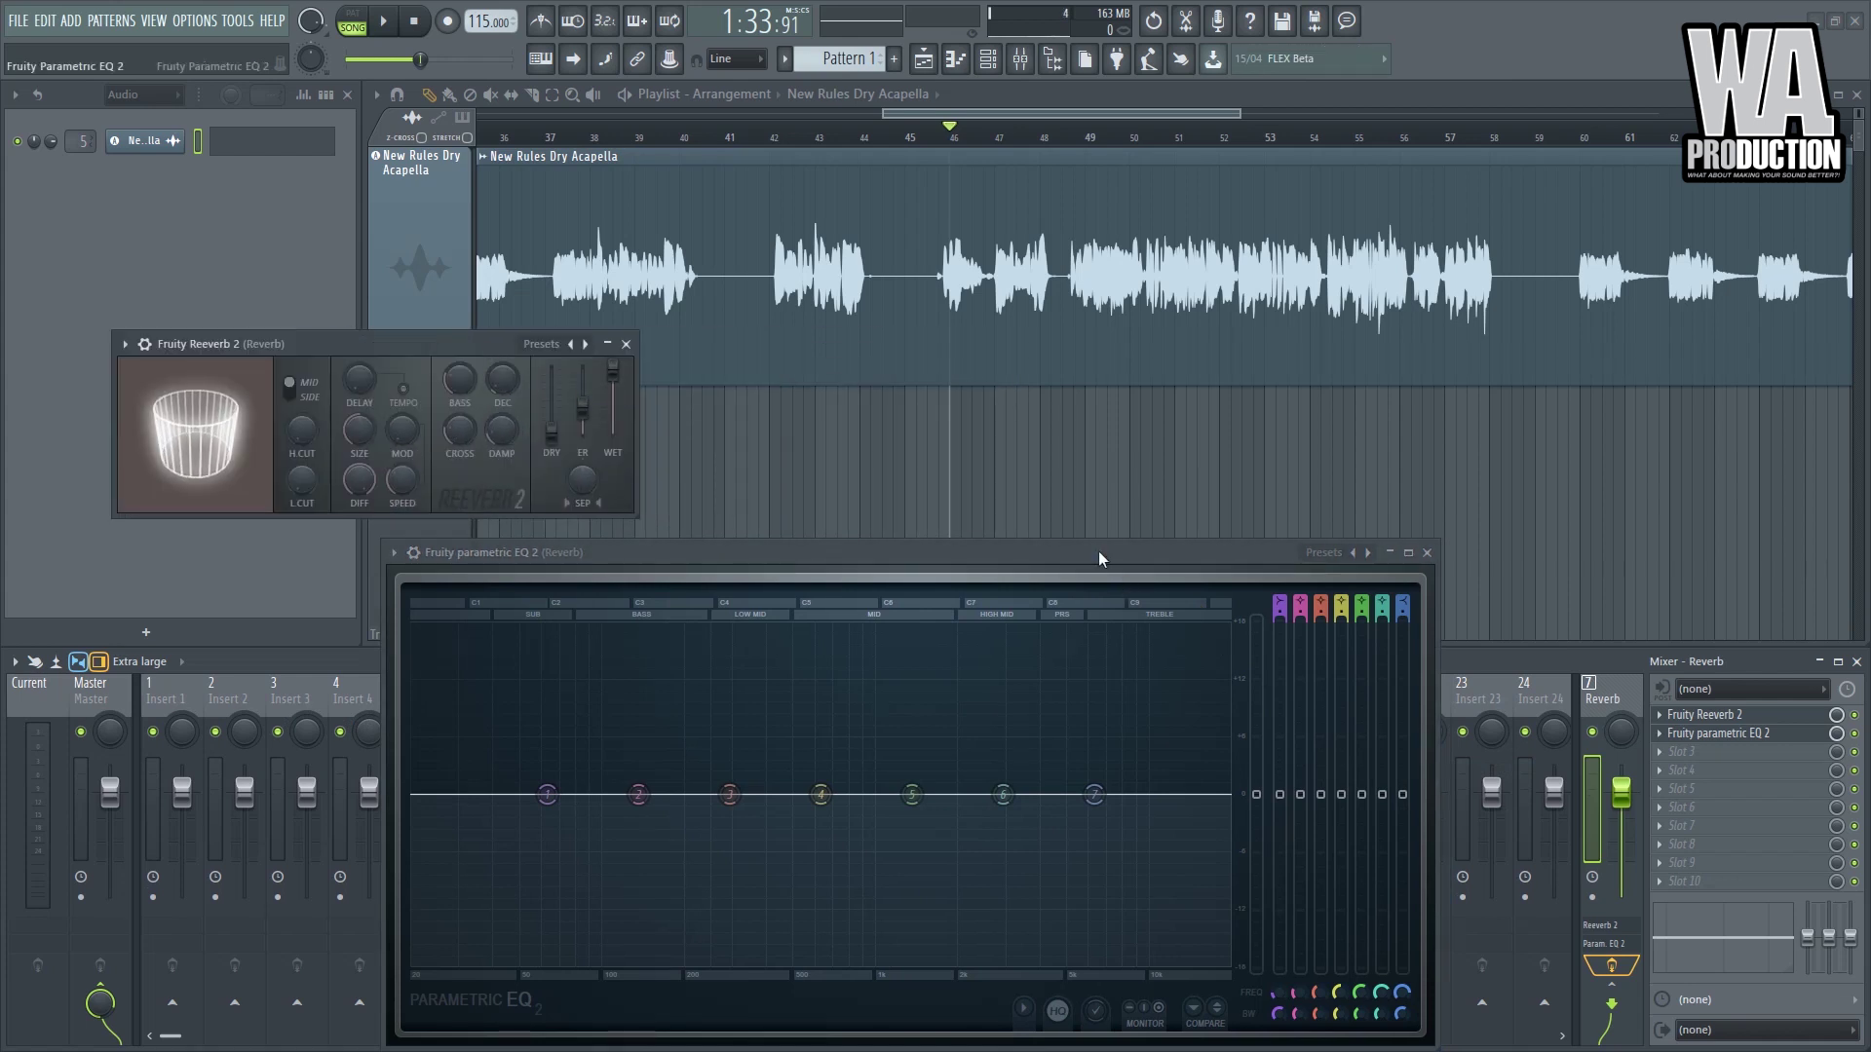
pyautogui.moveTo(1102, 554); pyautogui.dragTo(1217, 462)
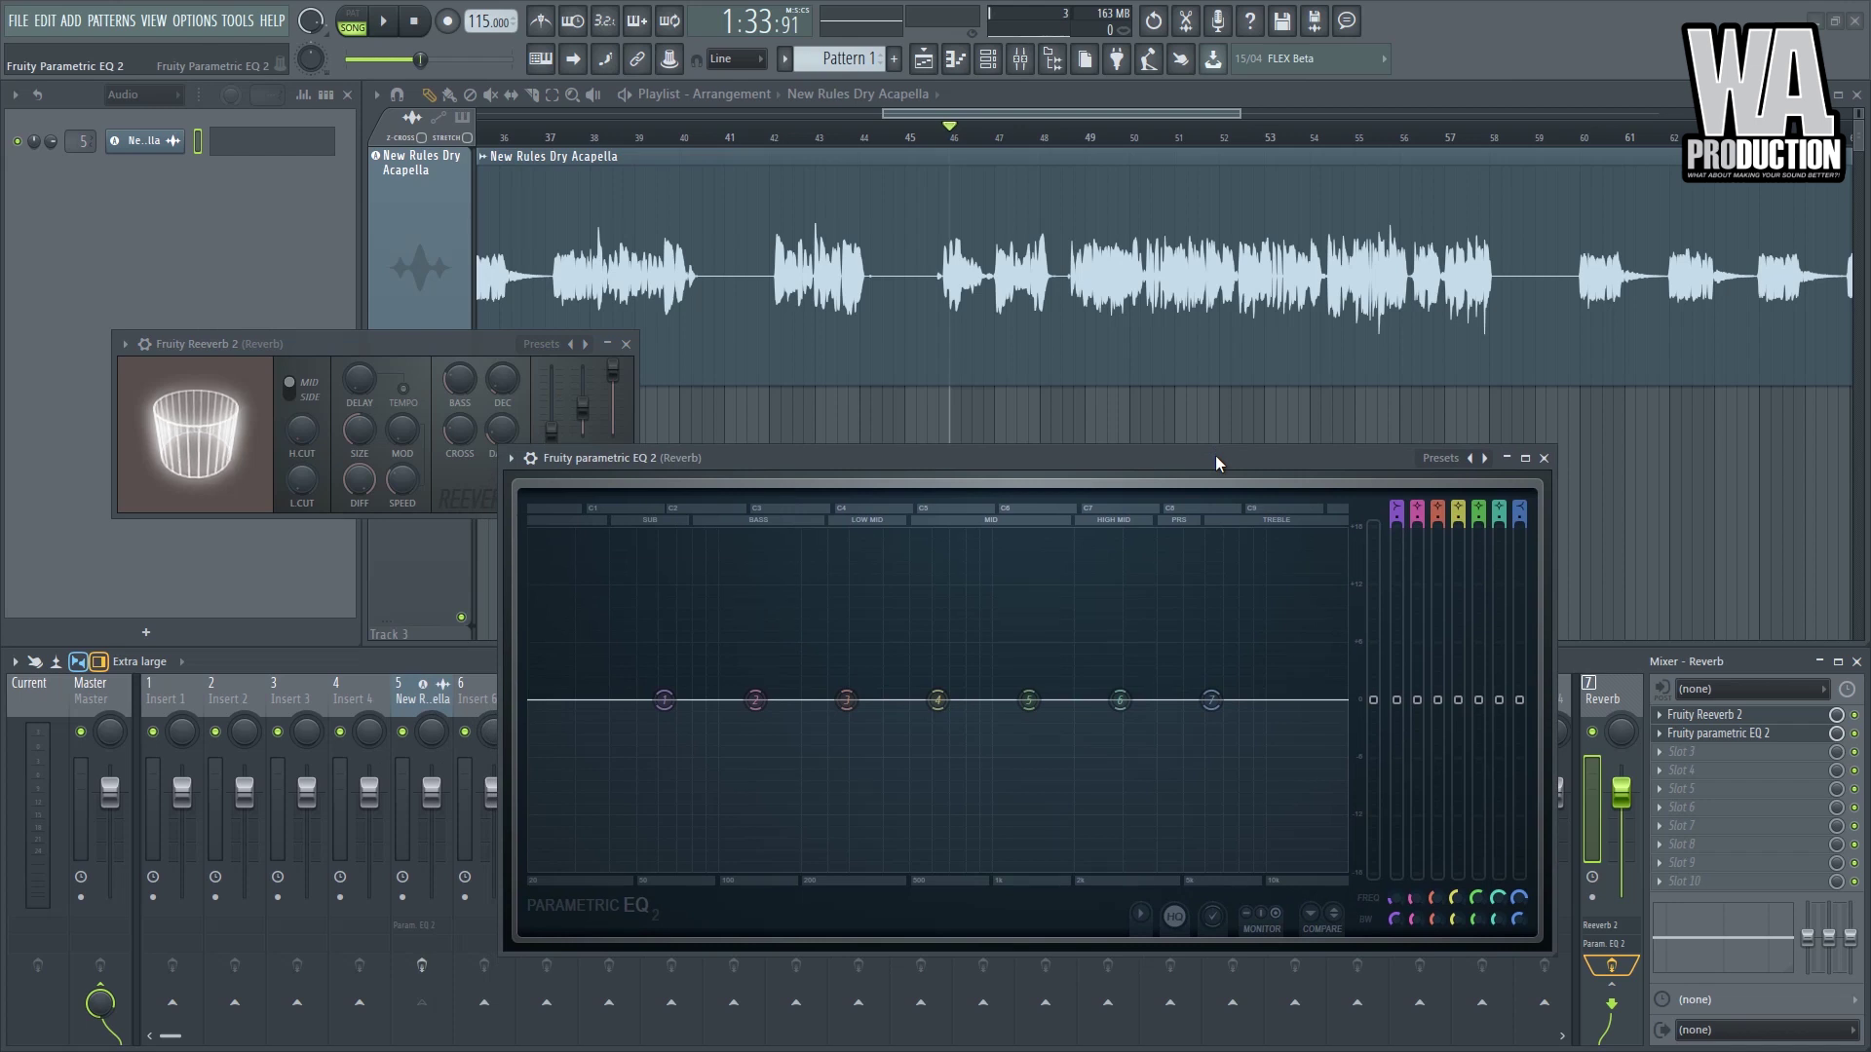
# - While playing back, pull band 1 into a low shelf cut and raise band 6 near 3.3 kHz
pyautogui.press('space')
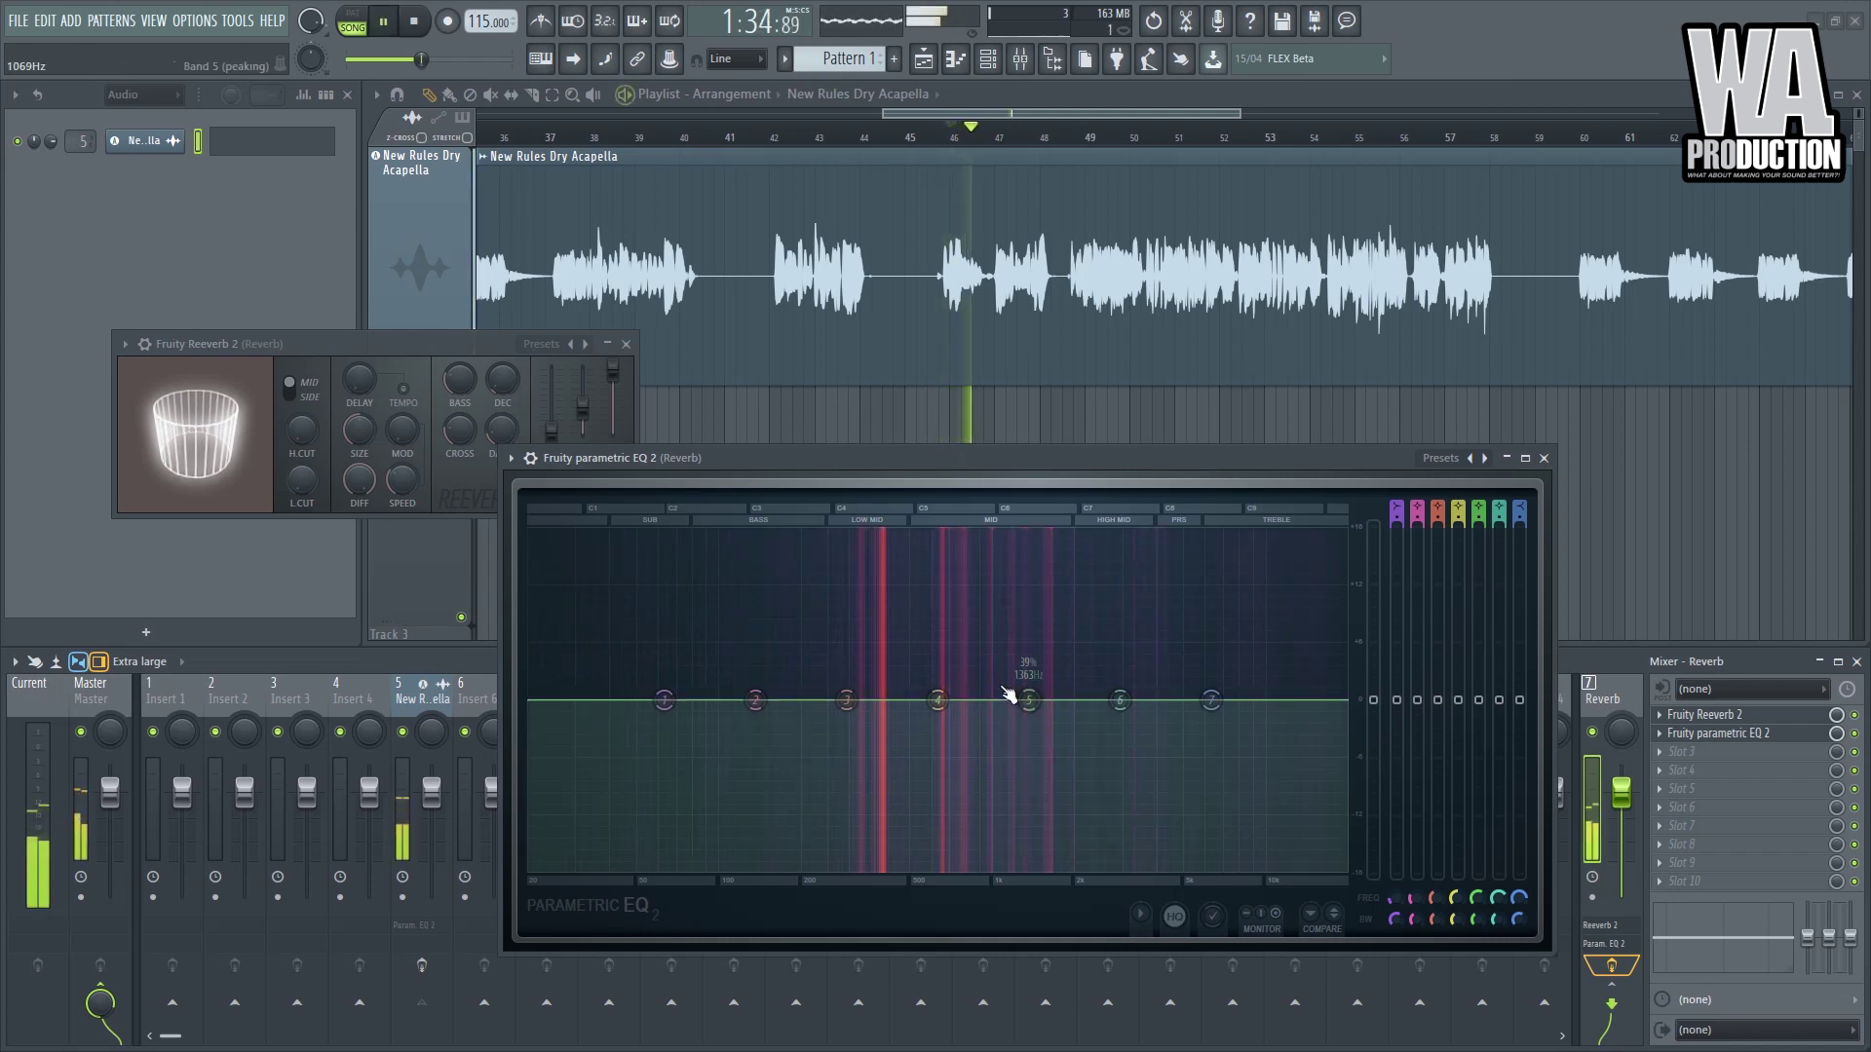
pyautogui.moveTo(664, 699); pyautogui.dragTo(824, 843)
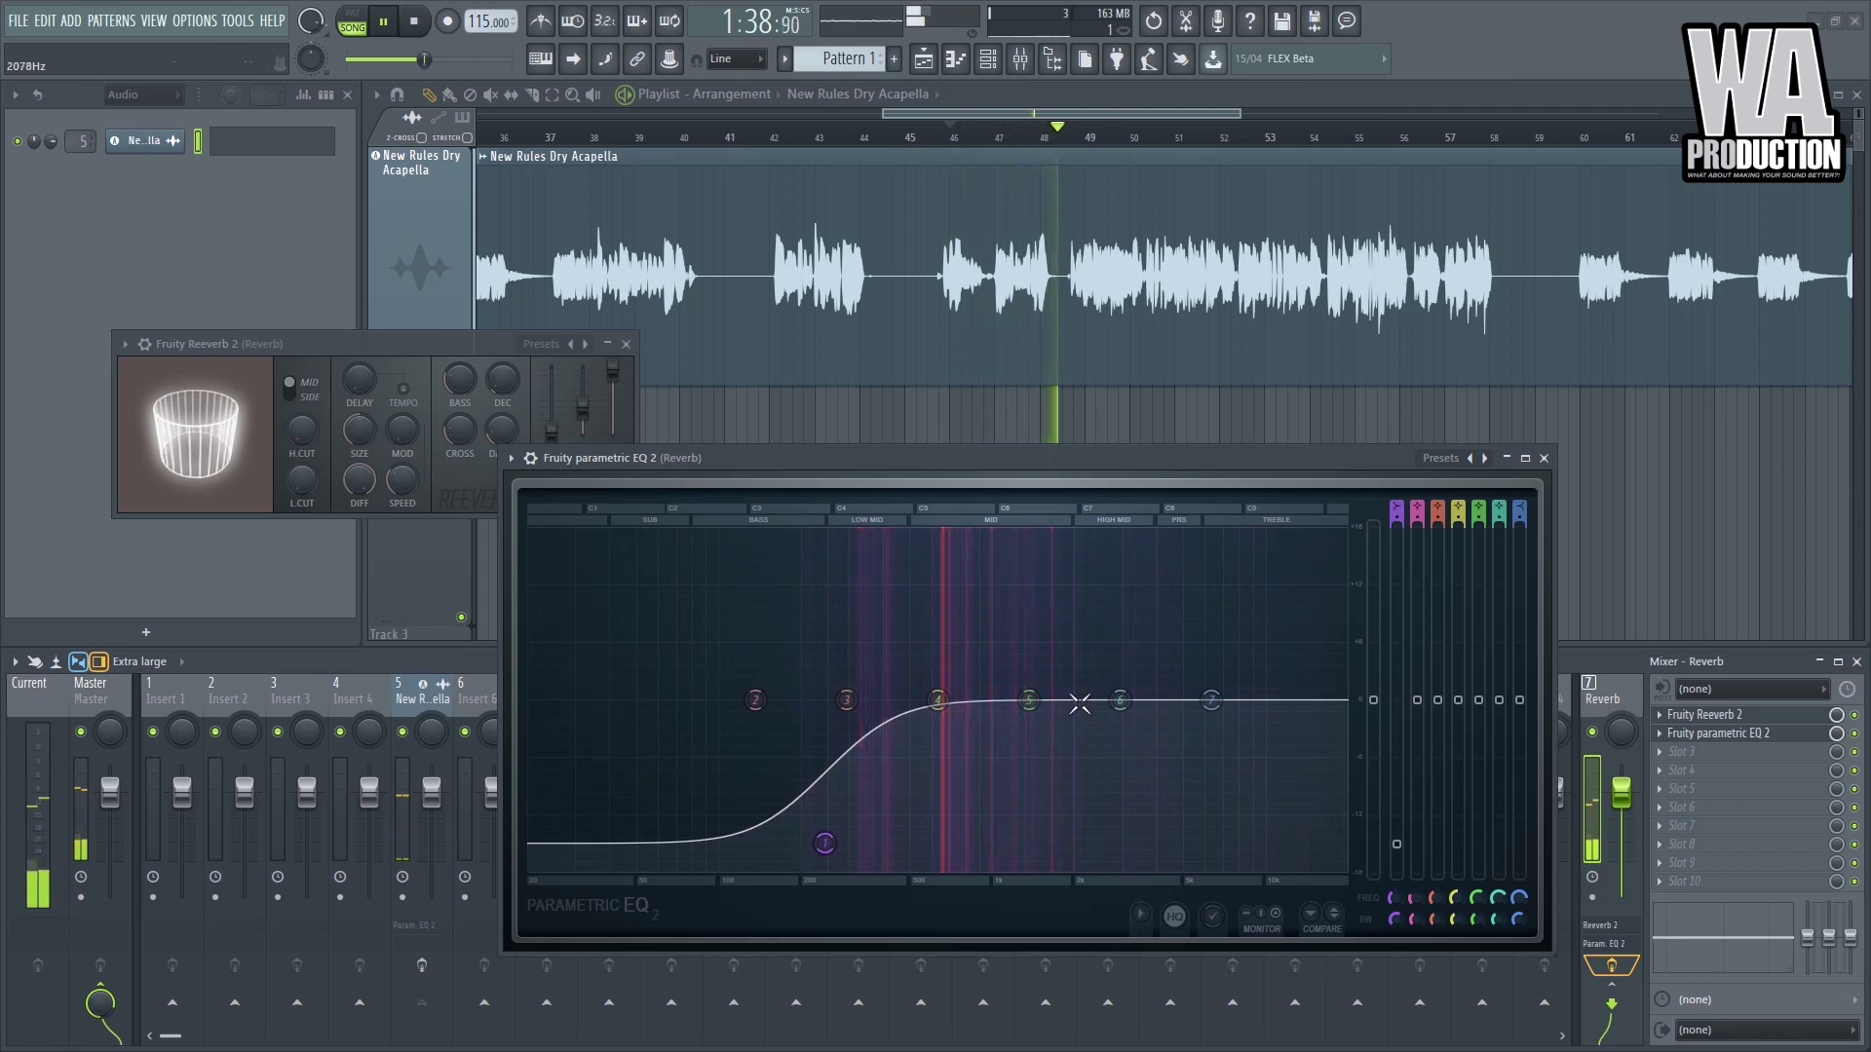
pyautogui.press('space')
pyautogui.moveTo(1119, 699); pyautogui.dragTo(1143, 656)
pyautogui.press('space')
pyautogui.scroll(-4, 1127, 624)
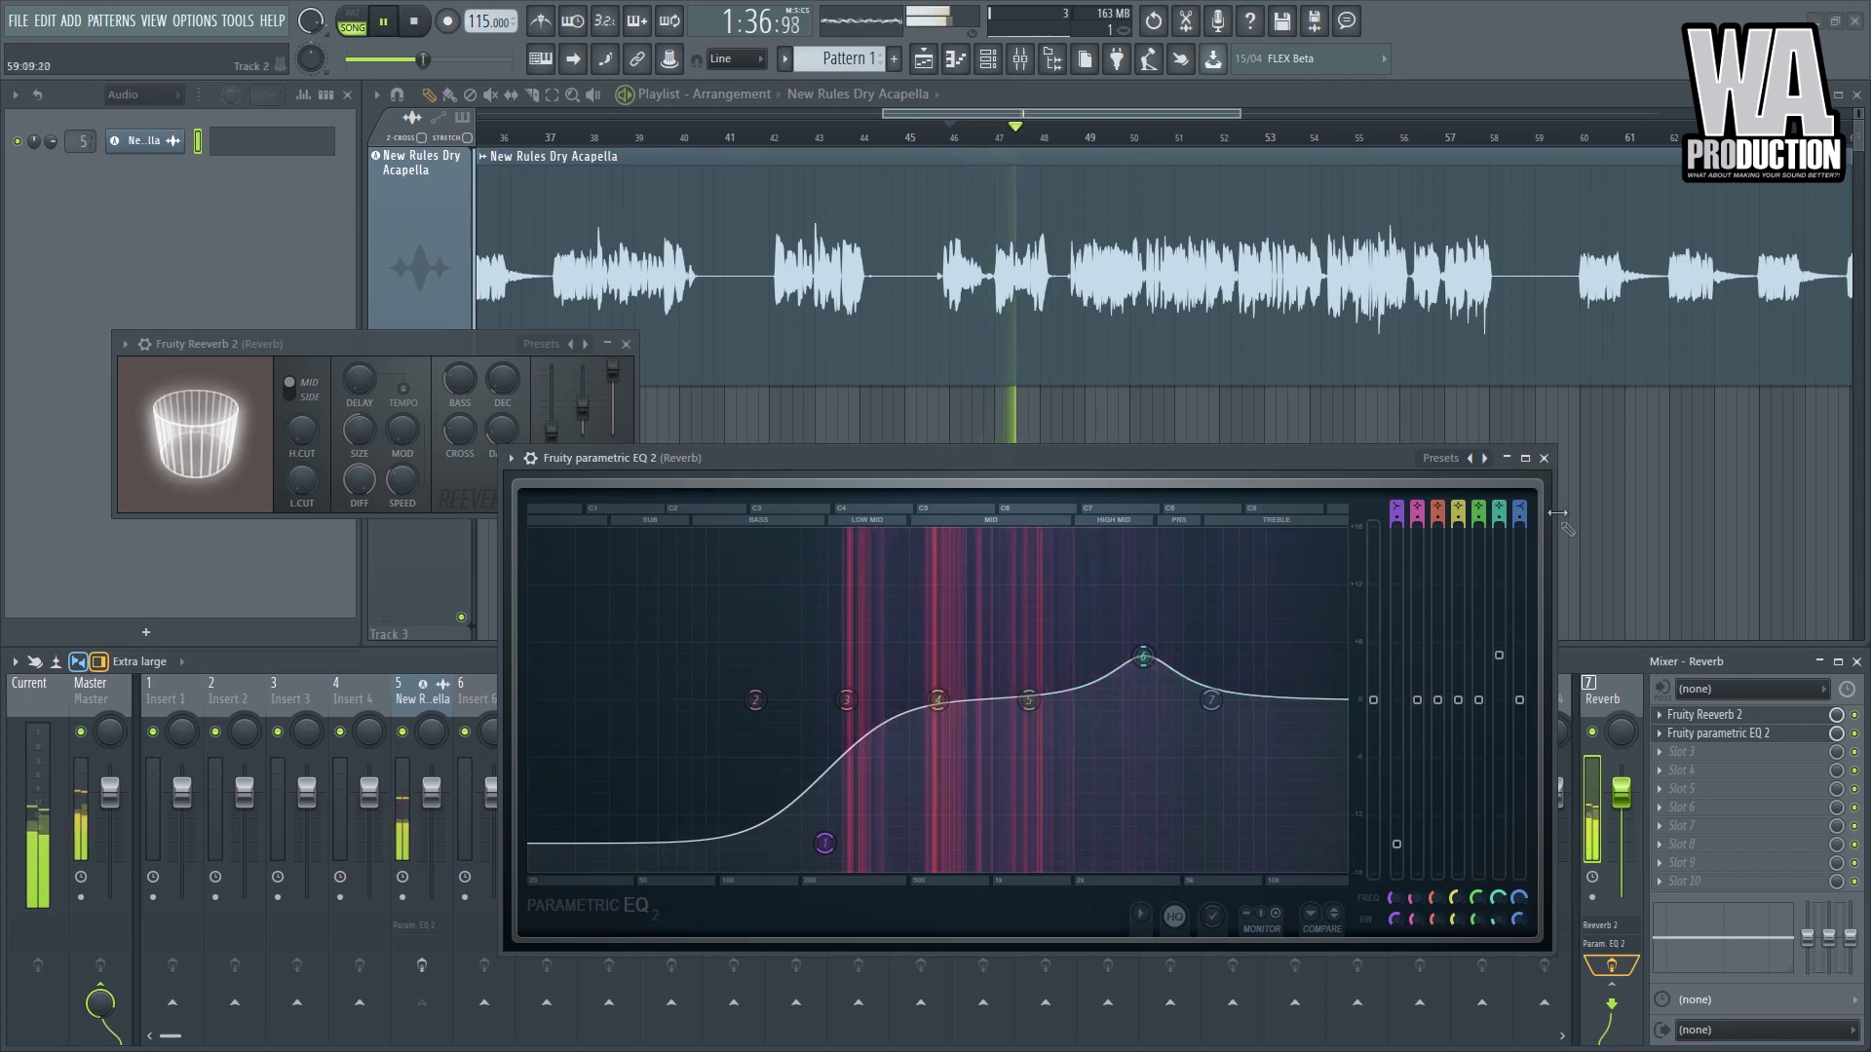
pyautogui.press('space')
# - Close the EQ and reverb windows, rename insert 10 'Delay' and dock it right
pyautogui.click(1543, 459)
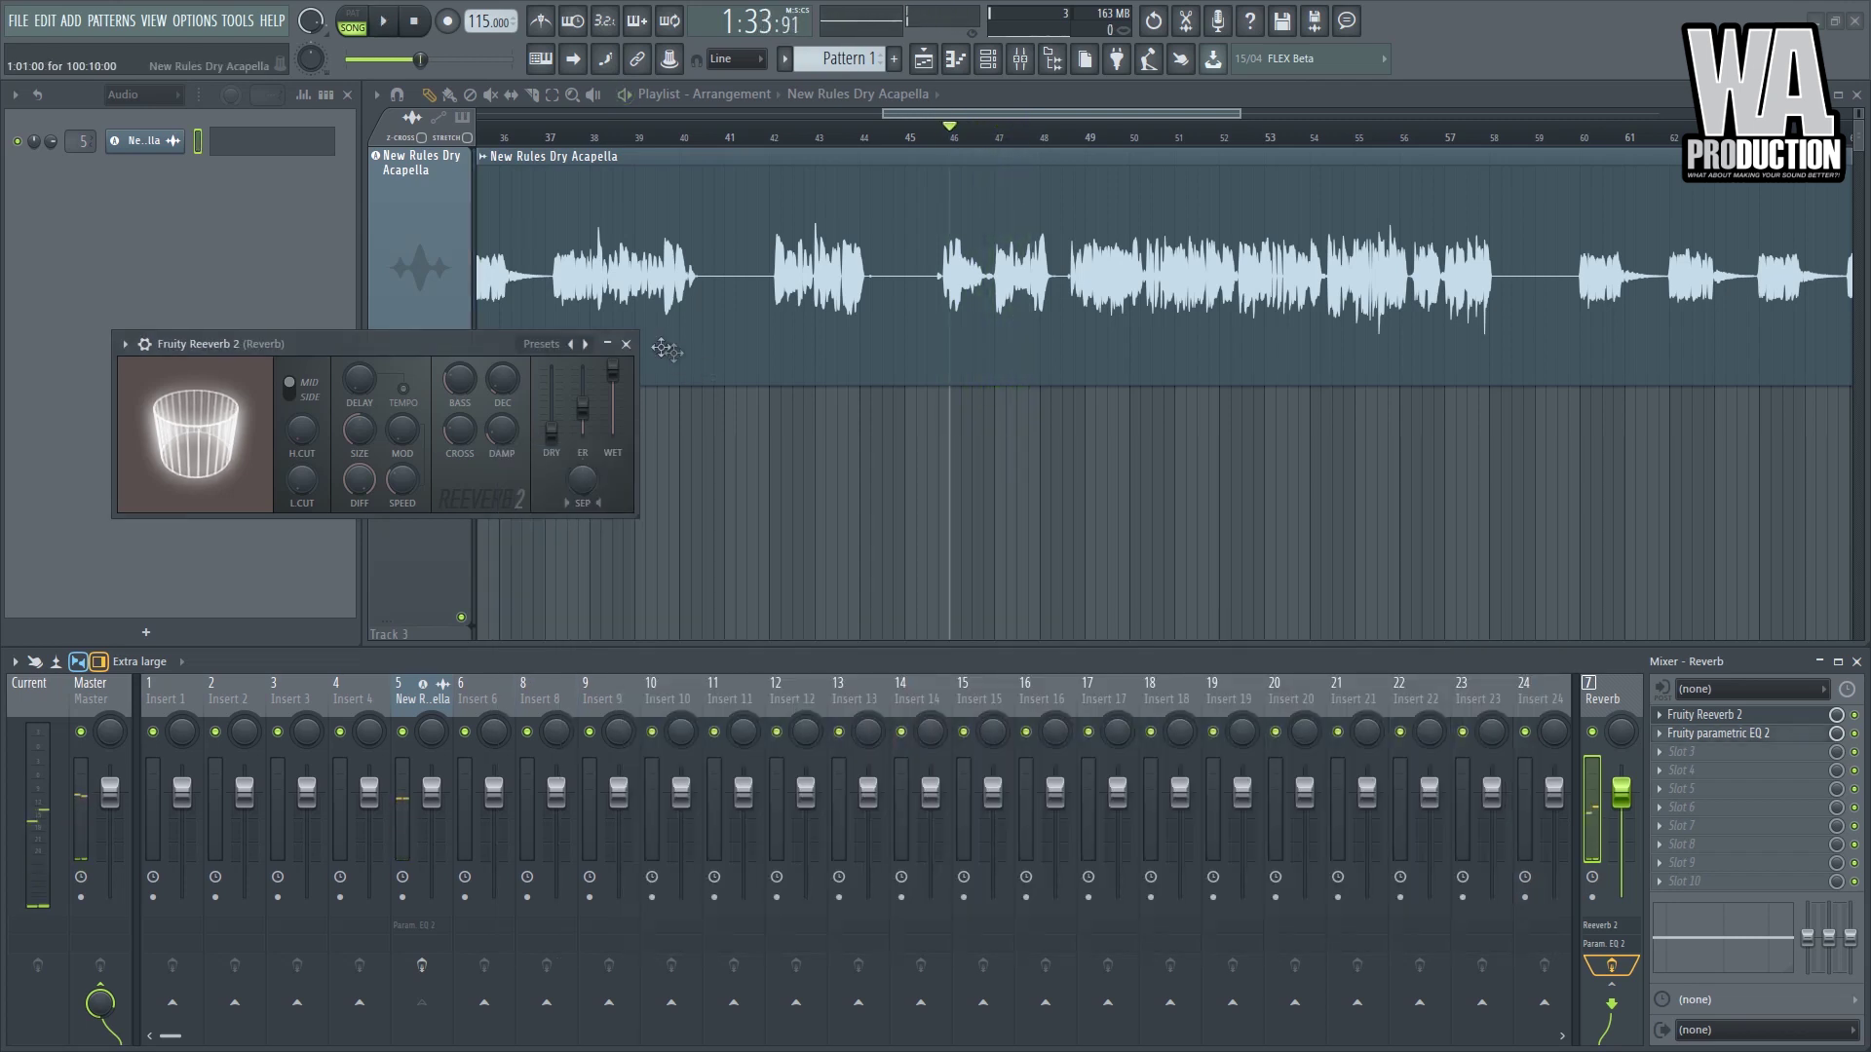
pyautogui.click(627, 345)
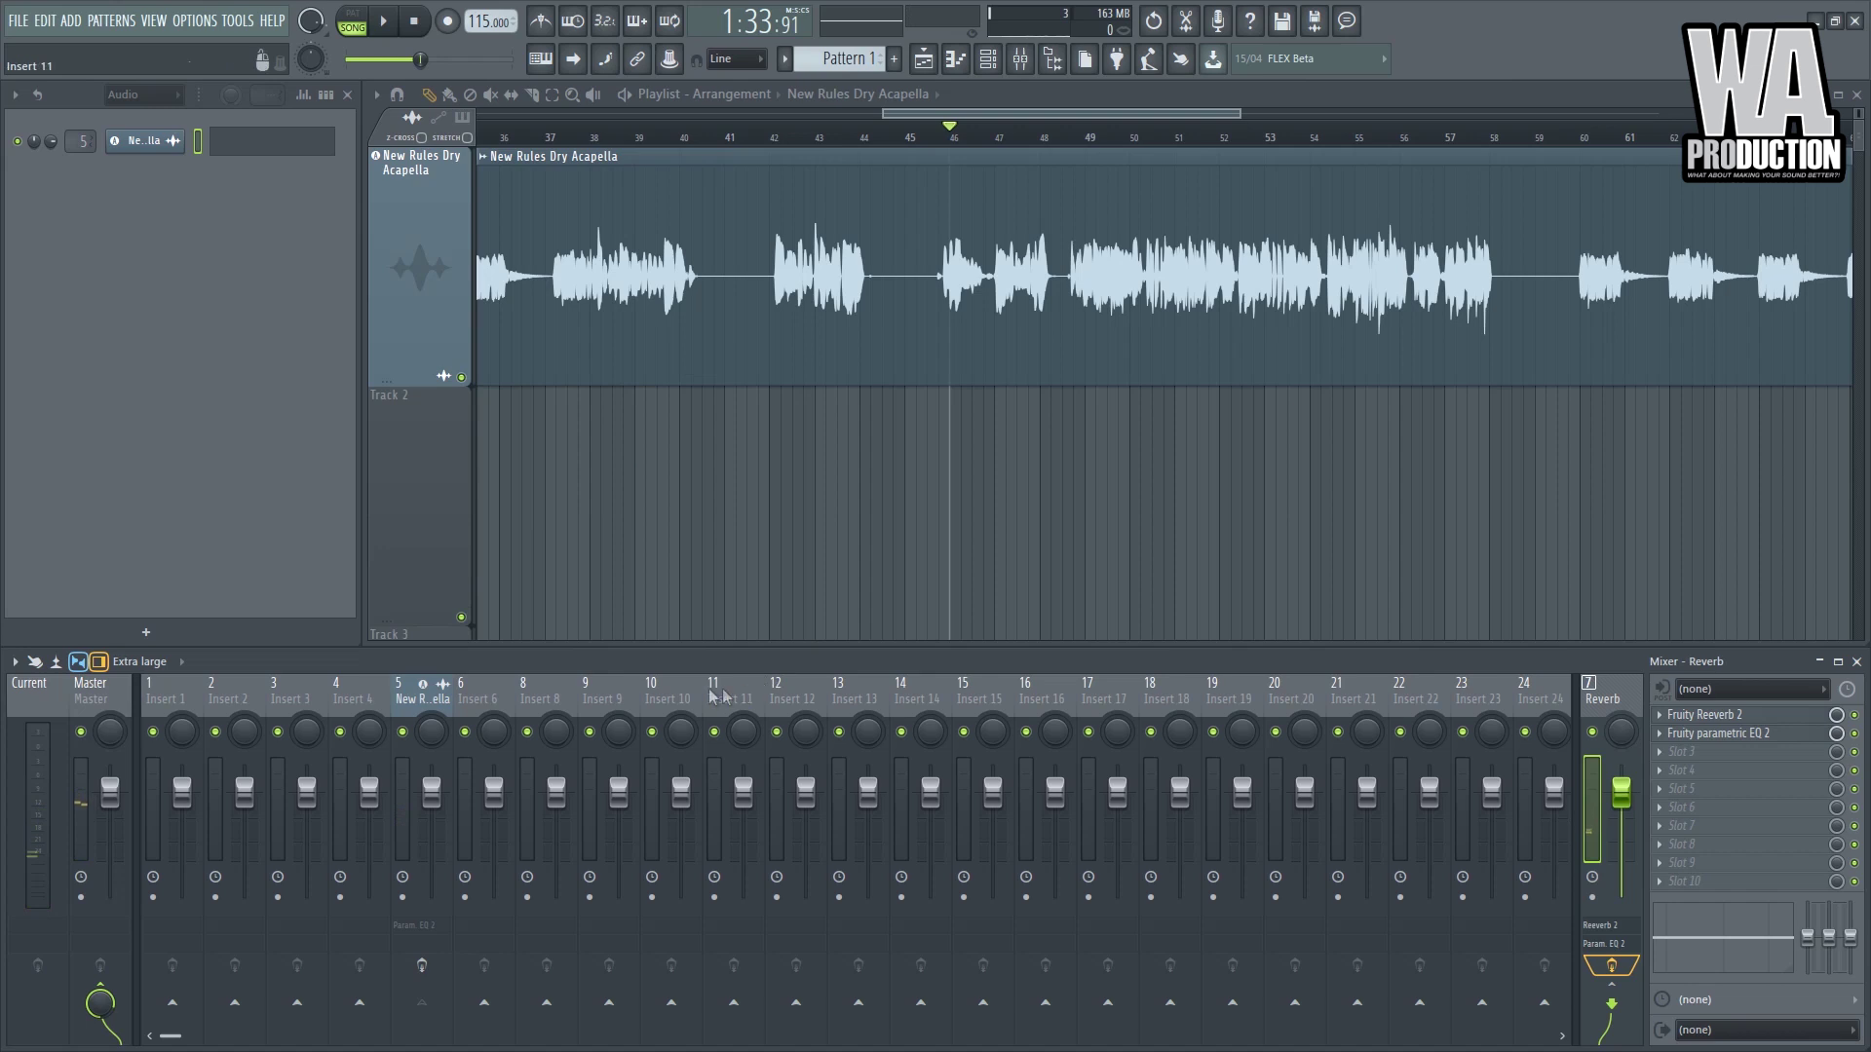
pyautogui.doubleClick(673, 699)
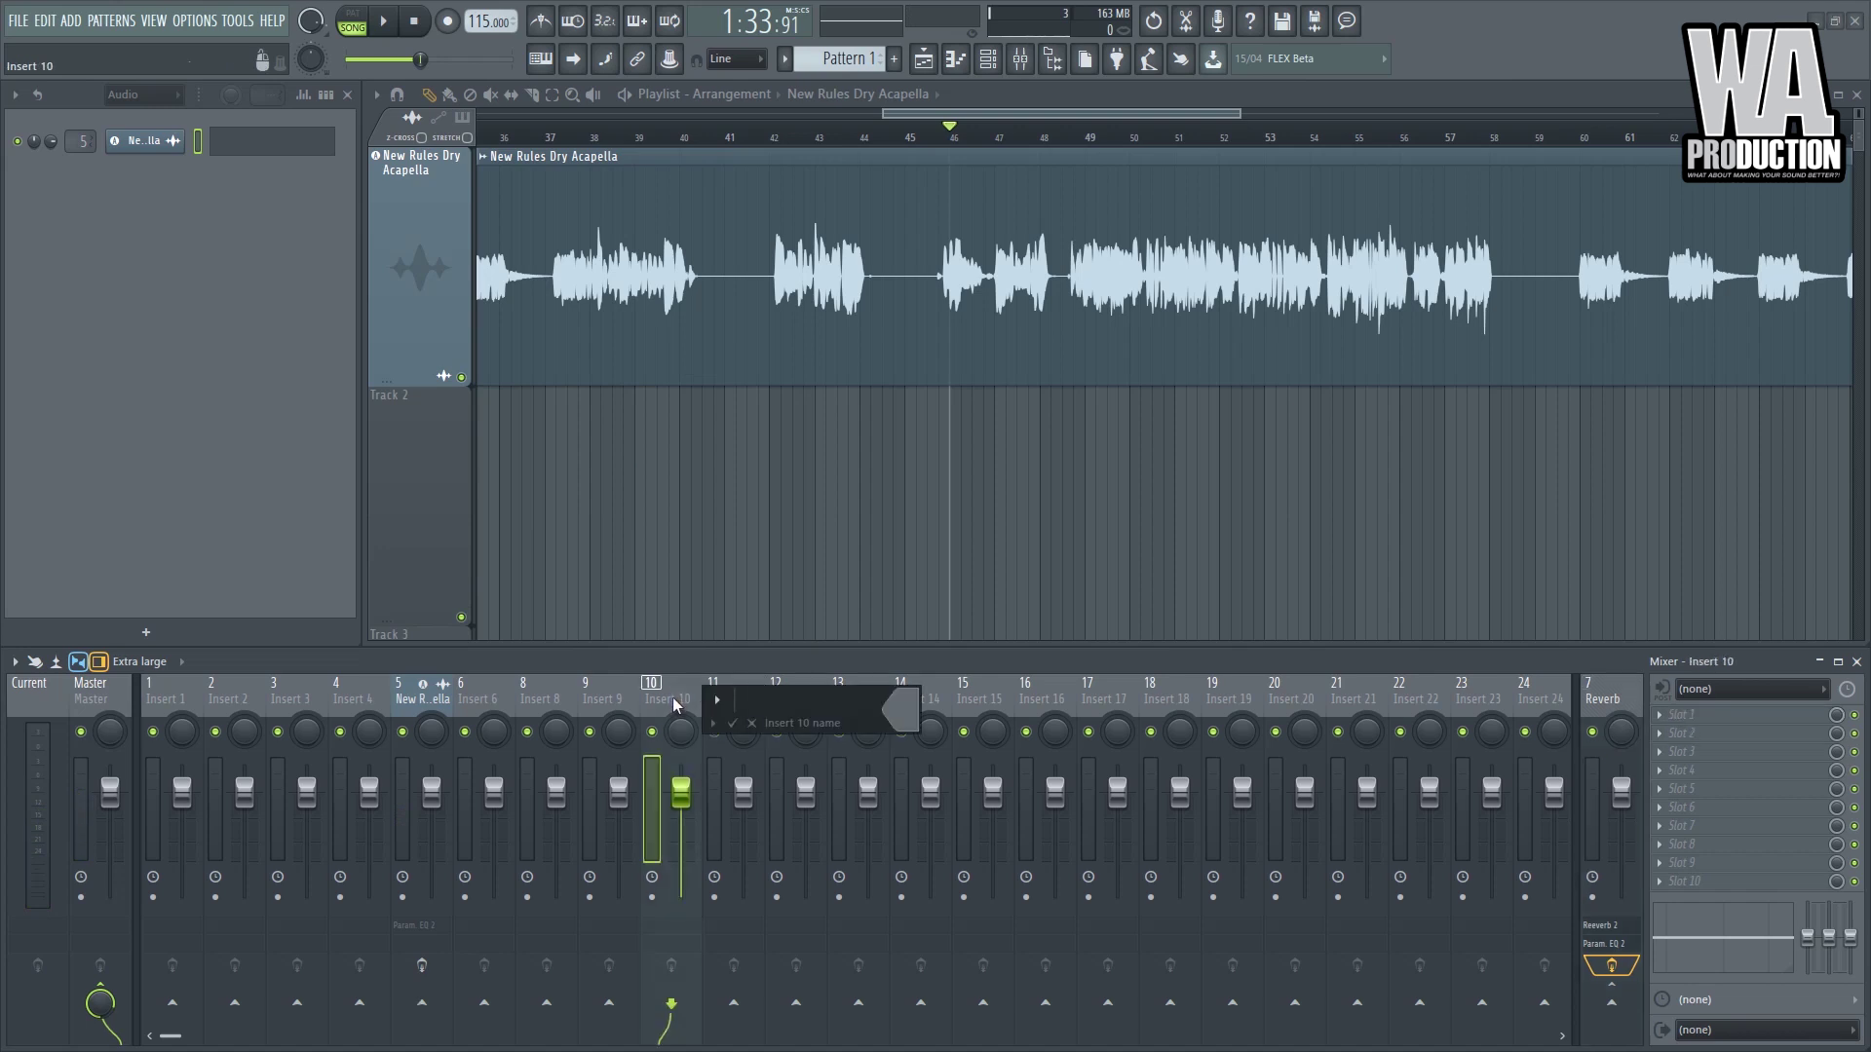
pyautogui.write('Delay')
pyautogui.press('Return')
pyautogui.rightClick(700, 877)
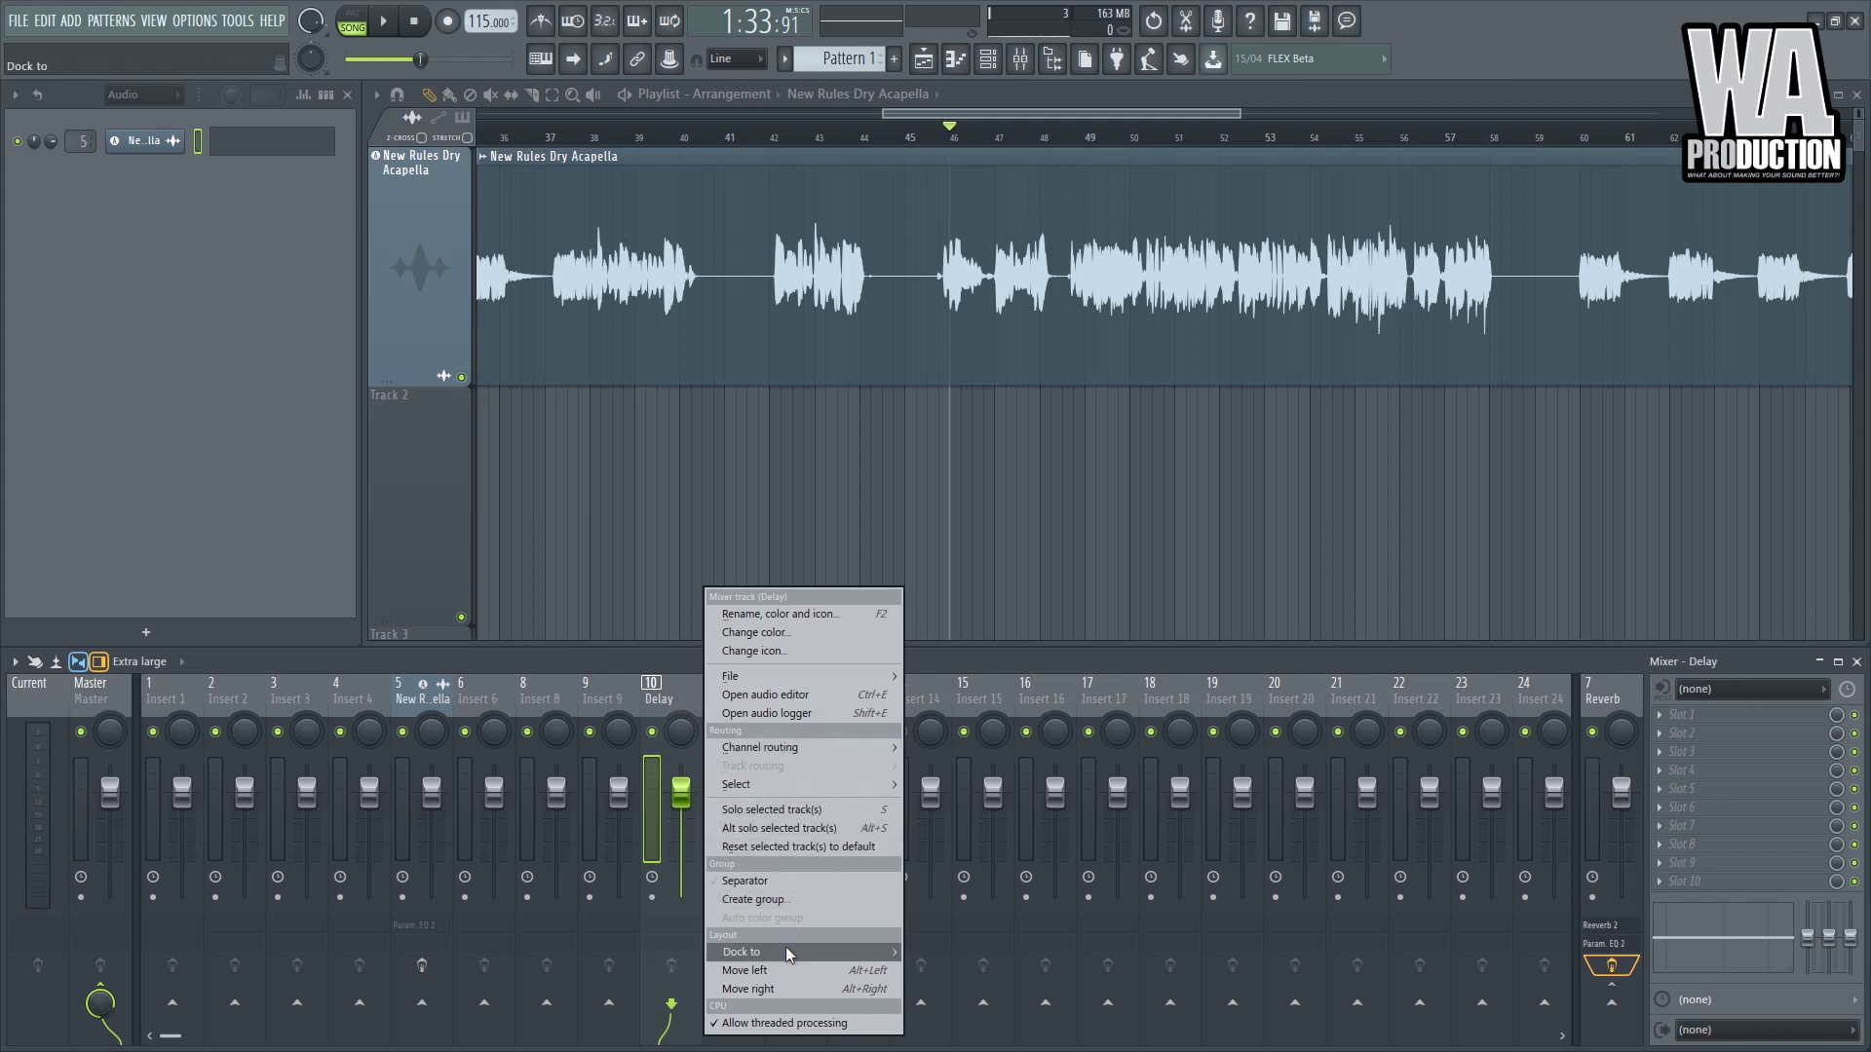
pyautogui.moveTo(770, 952)
pyautogui.click(936, 989)
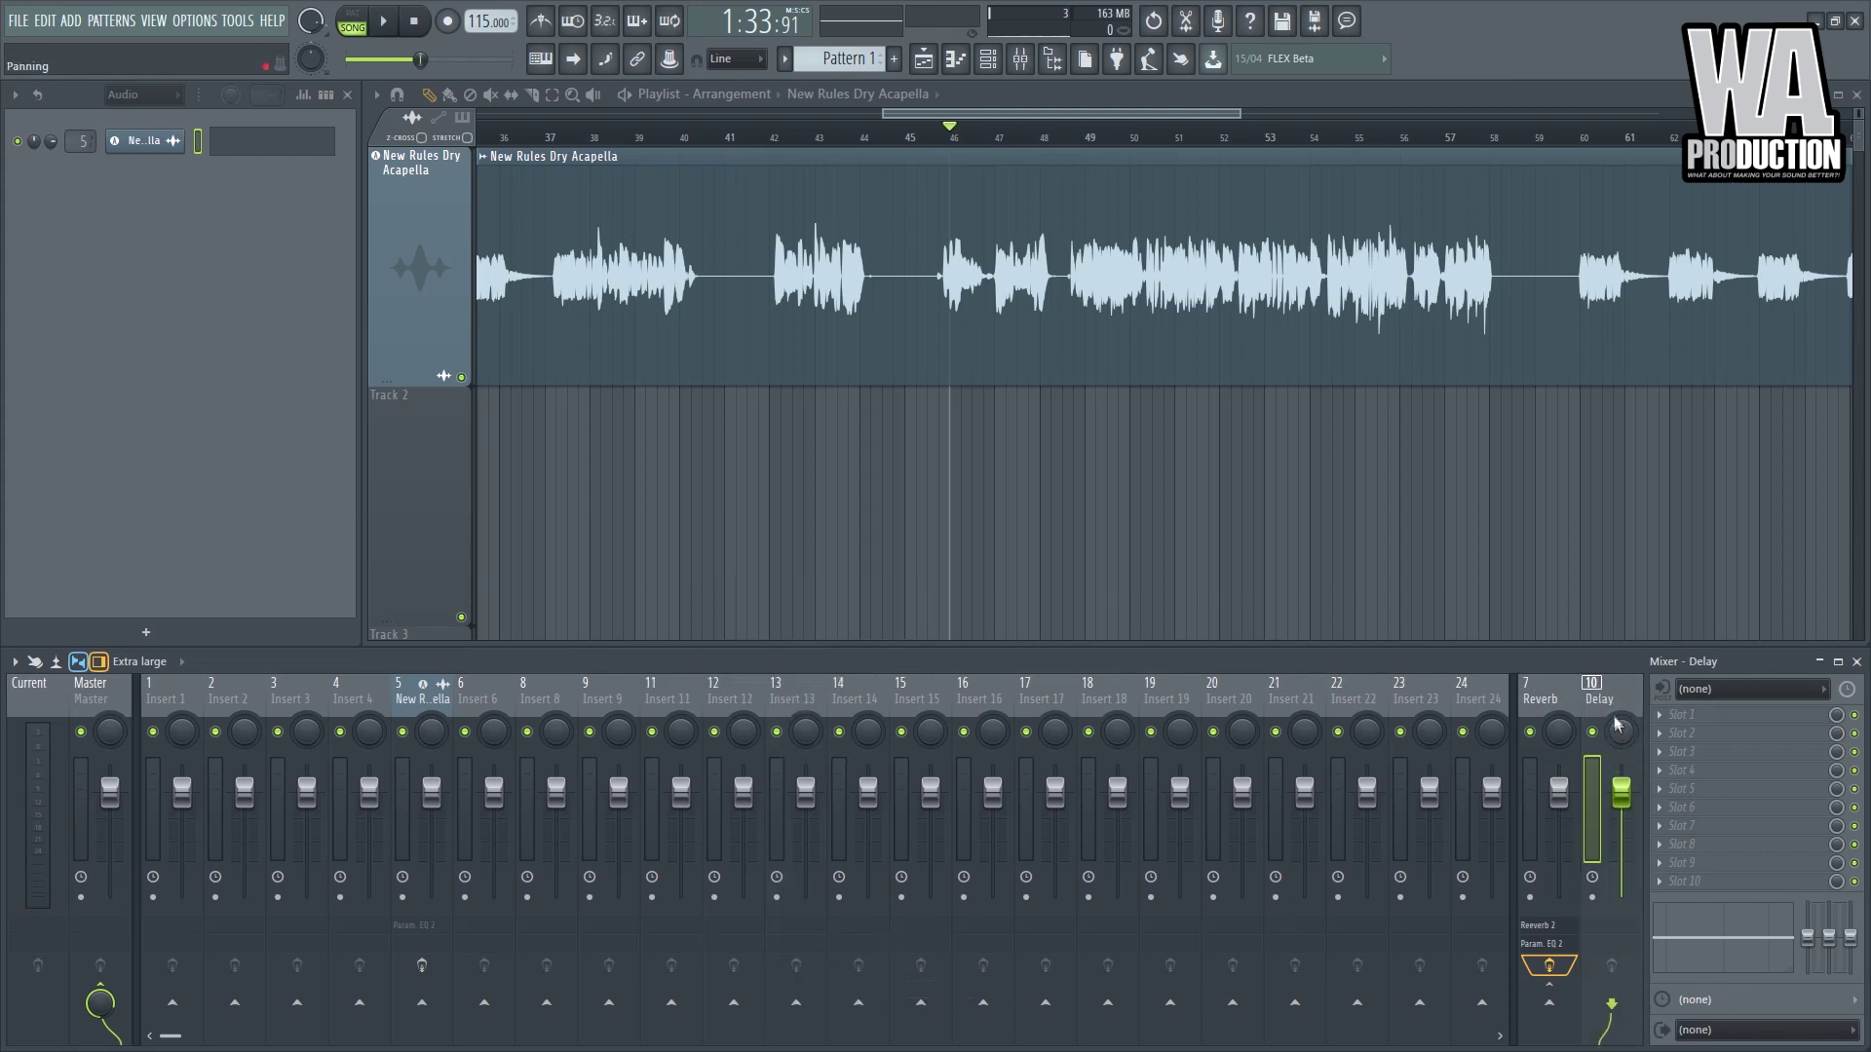
# - Load Fruity Delay 2 into the Delay track's first slot and preview it
pyautogui.click(1674, 719)
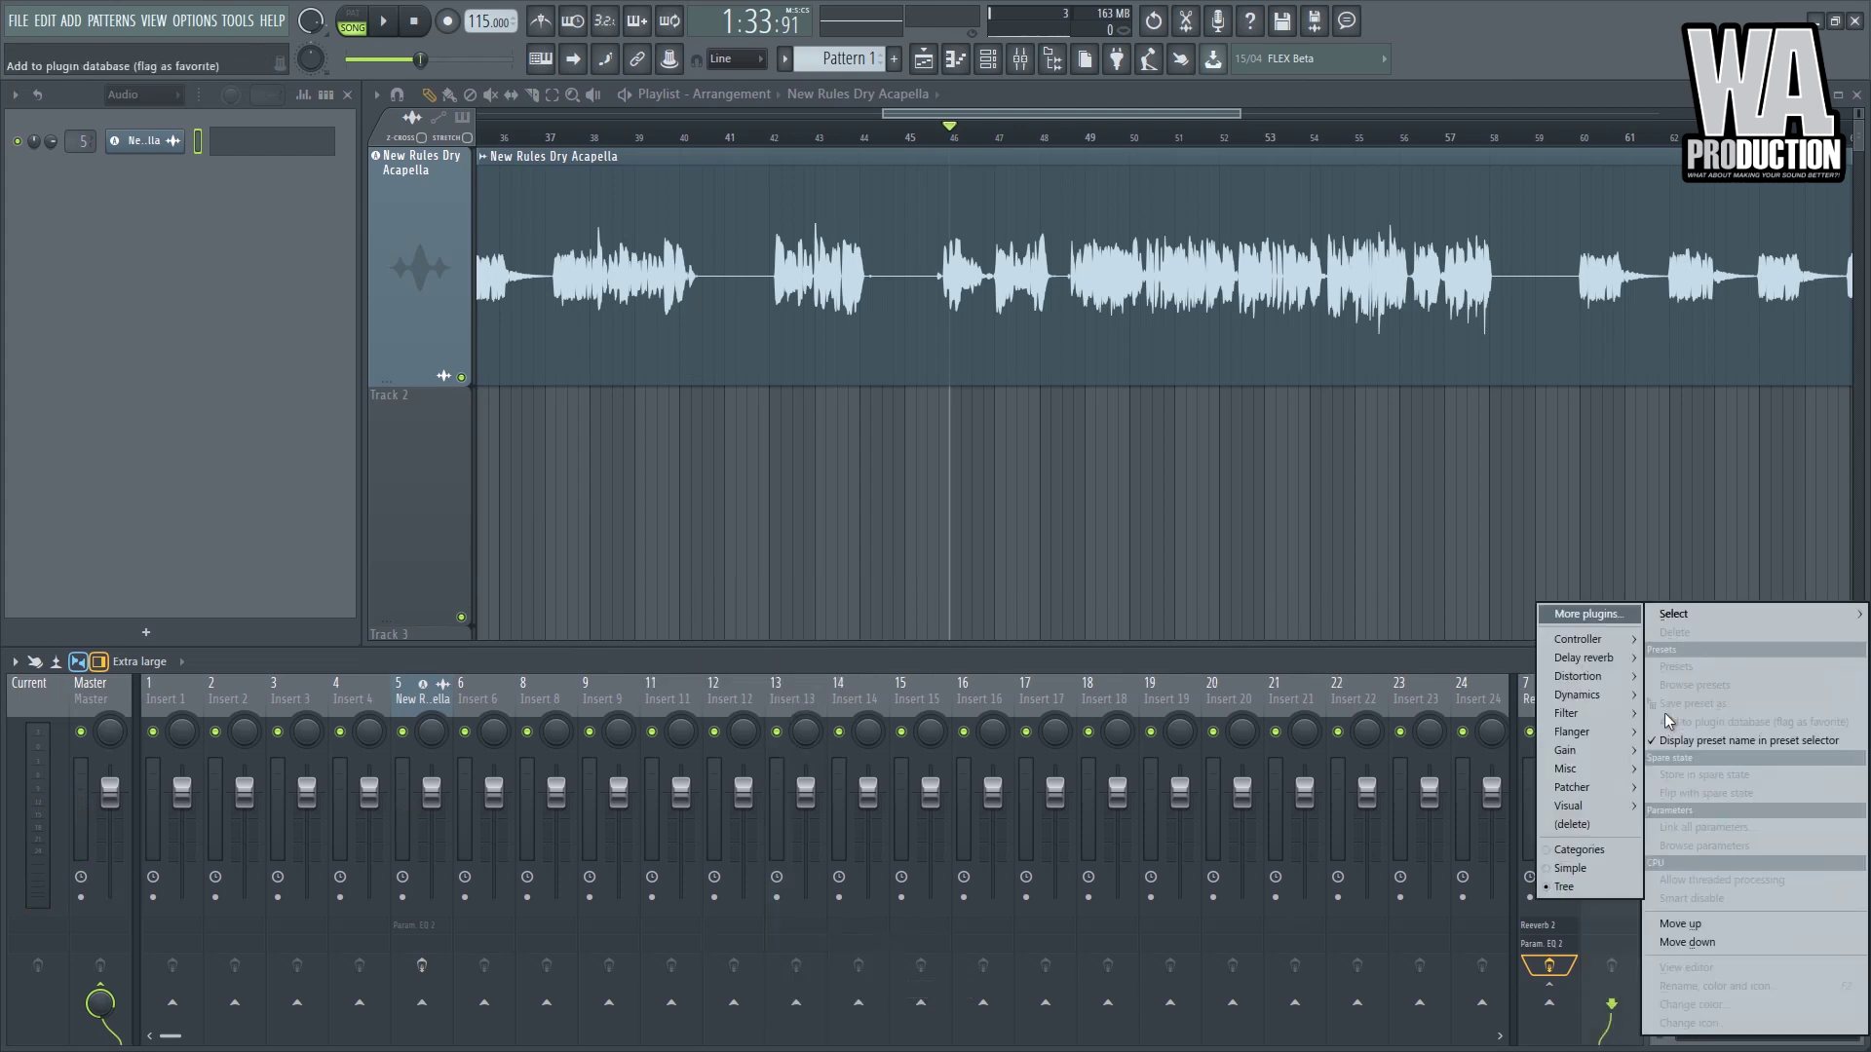
pyautogui.moveTo(1571, 666)
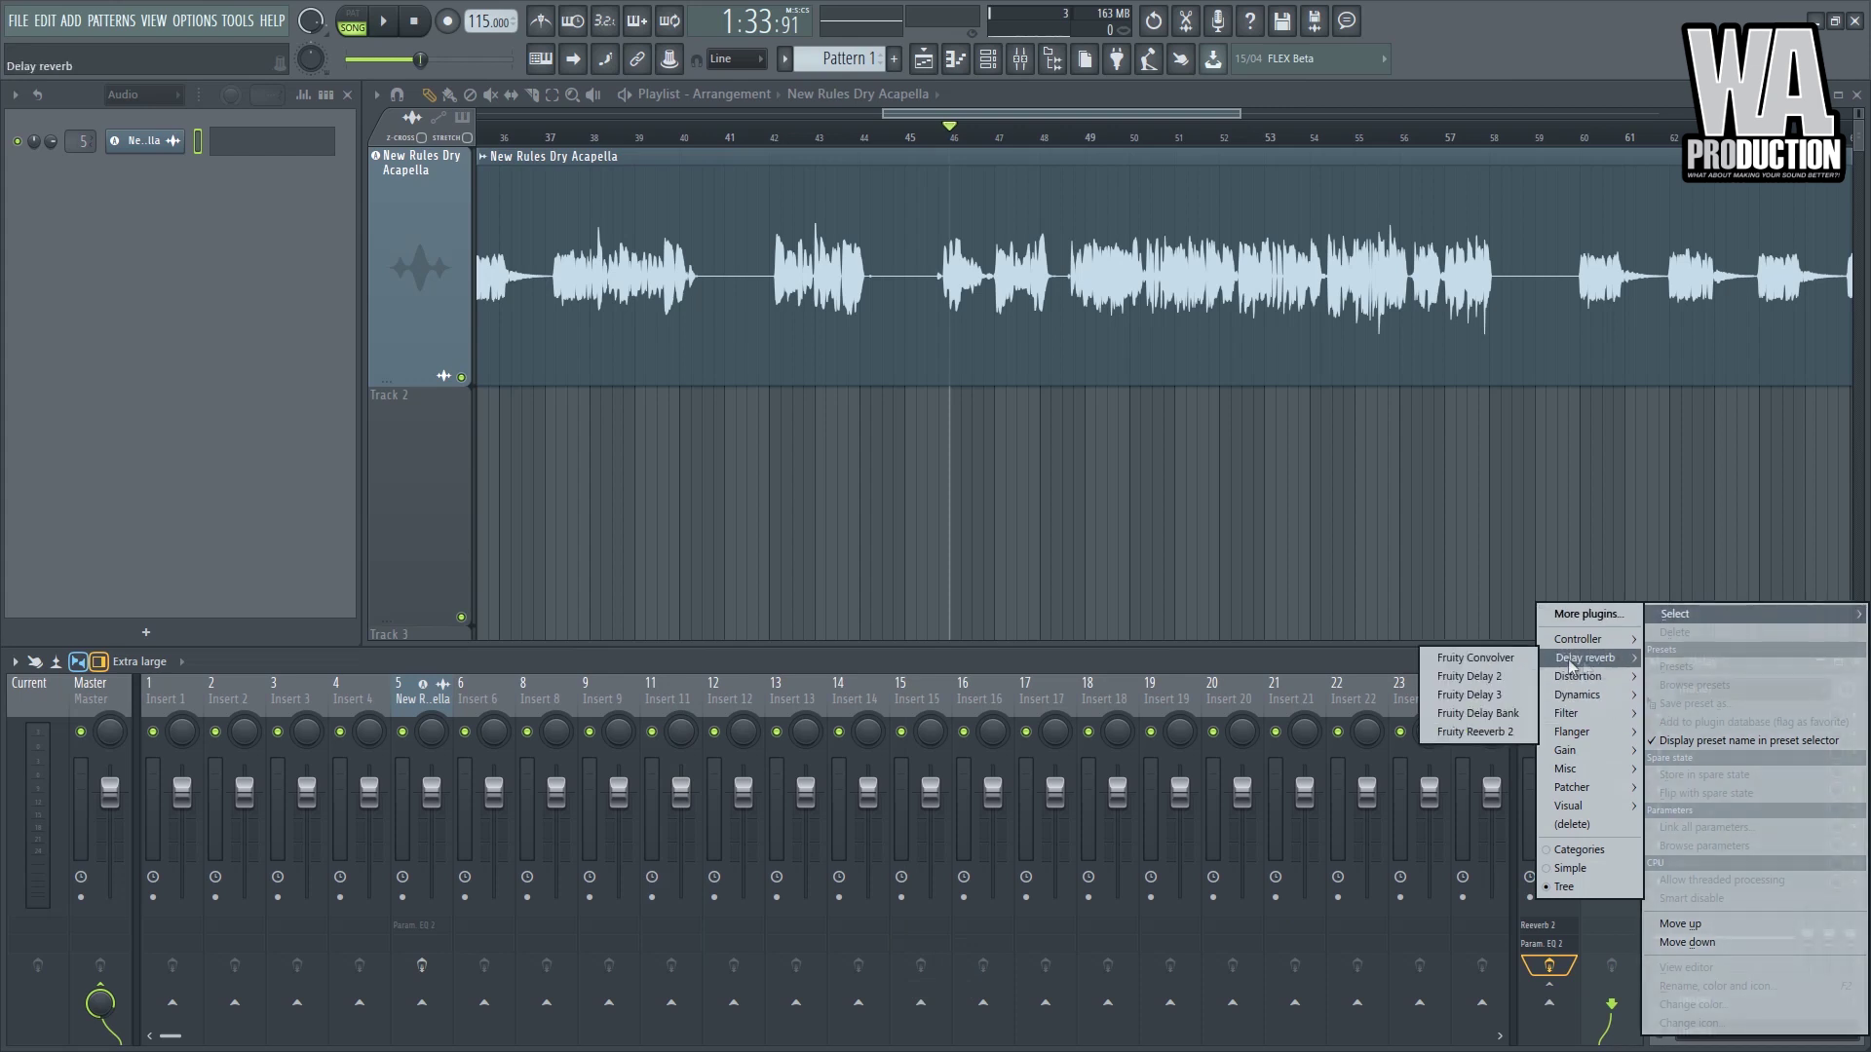
pyautogui.click(1501, 678)
pyautogui.press('space')
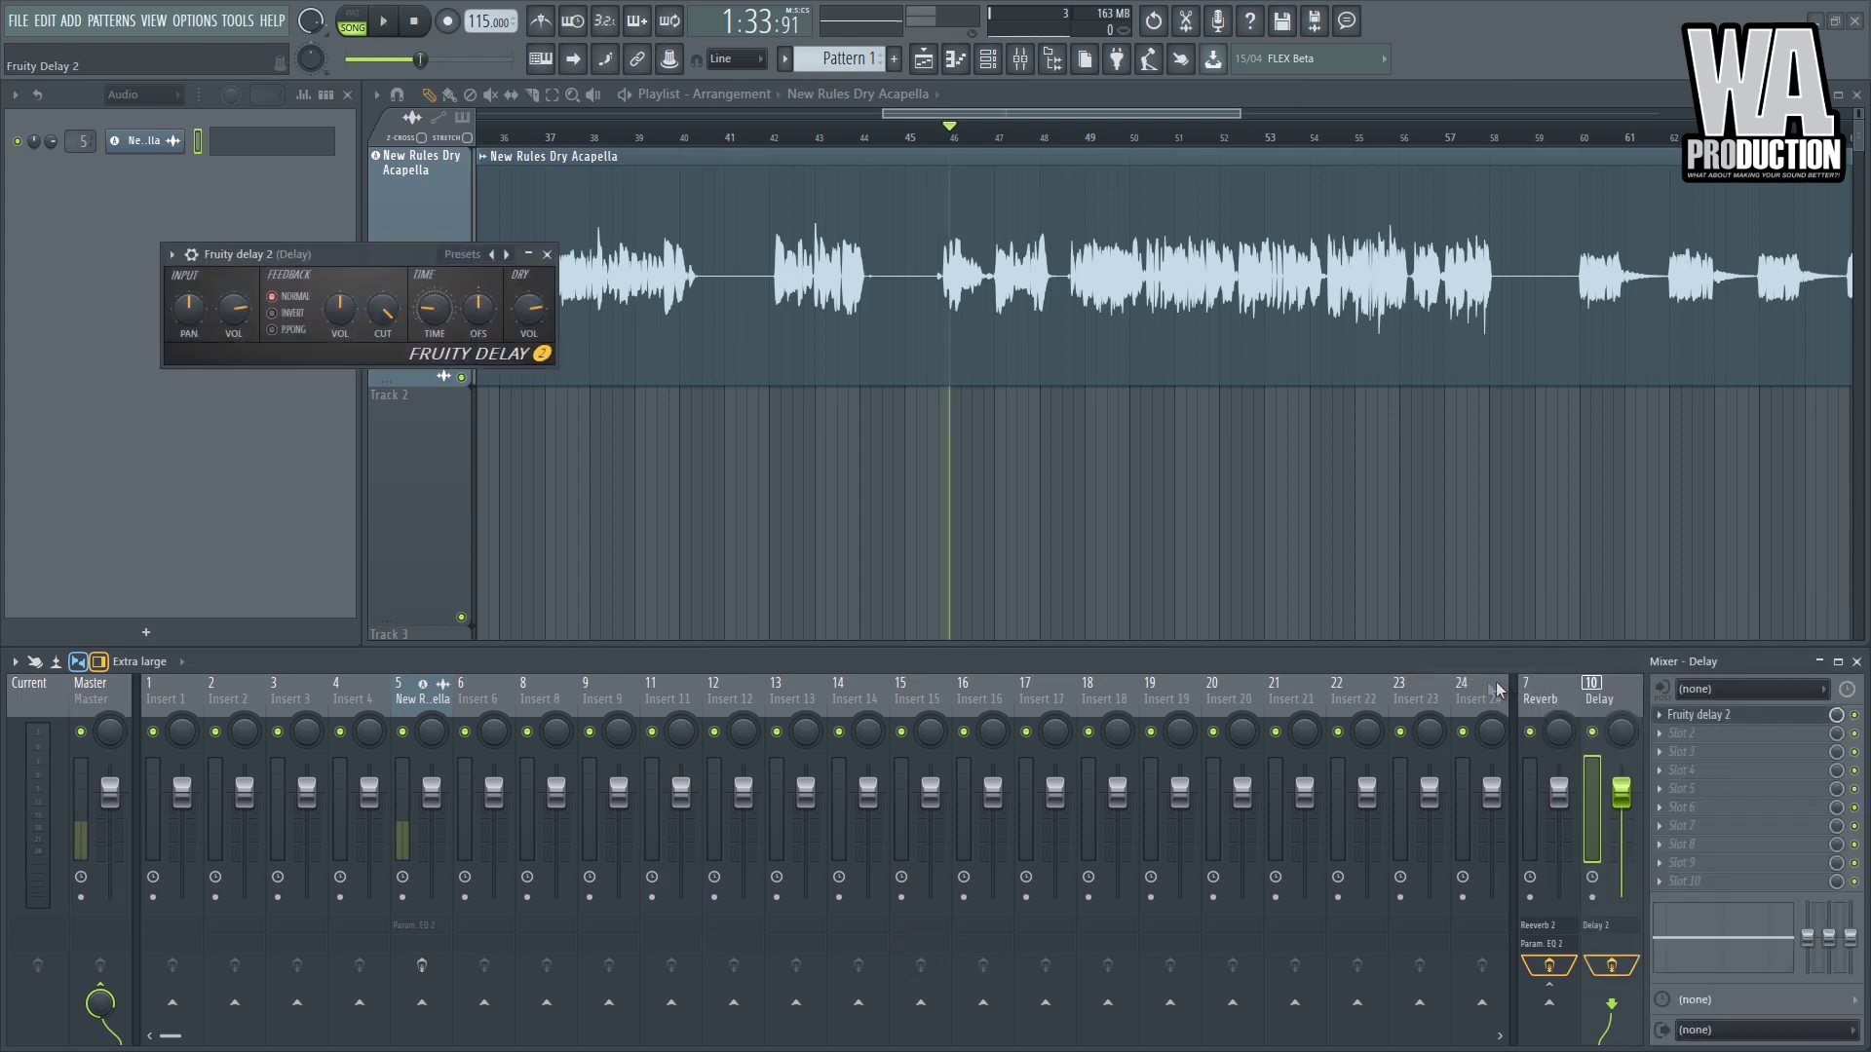
pyautogui.press('space')
# - Send the acapella track (insert 5) to the Delay track
pyautogui.press('space')
pyautogui.press('space')
pyautogui.click(419, 694)
pyautogui.click(1611, 1003)
pyautogui.press('space')
pyautogui.press('space')
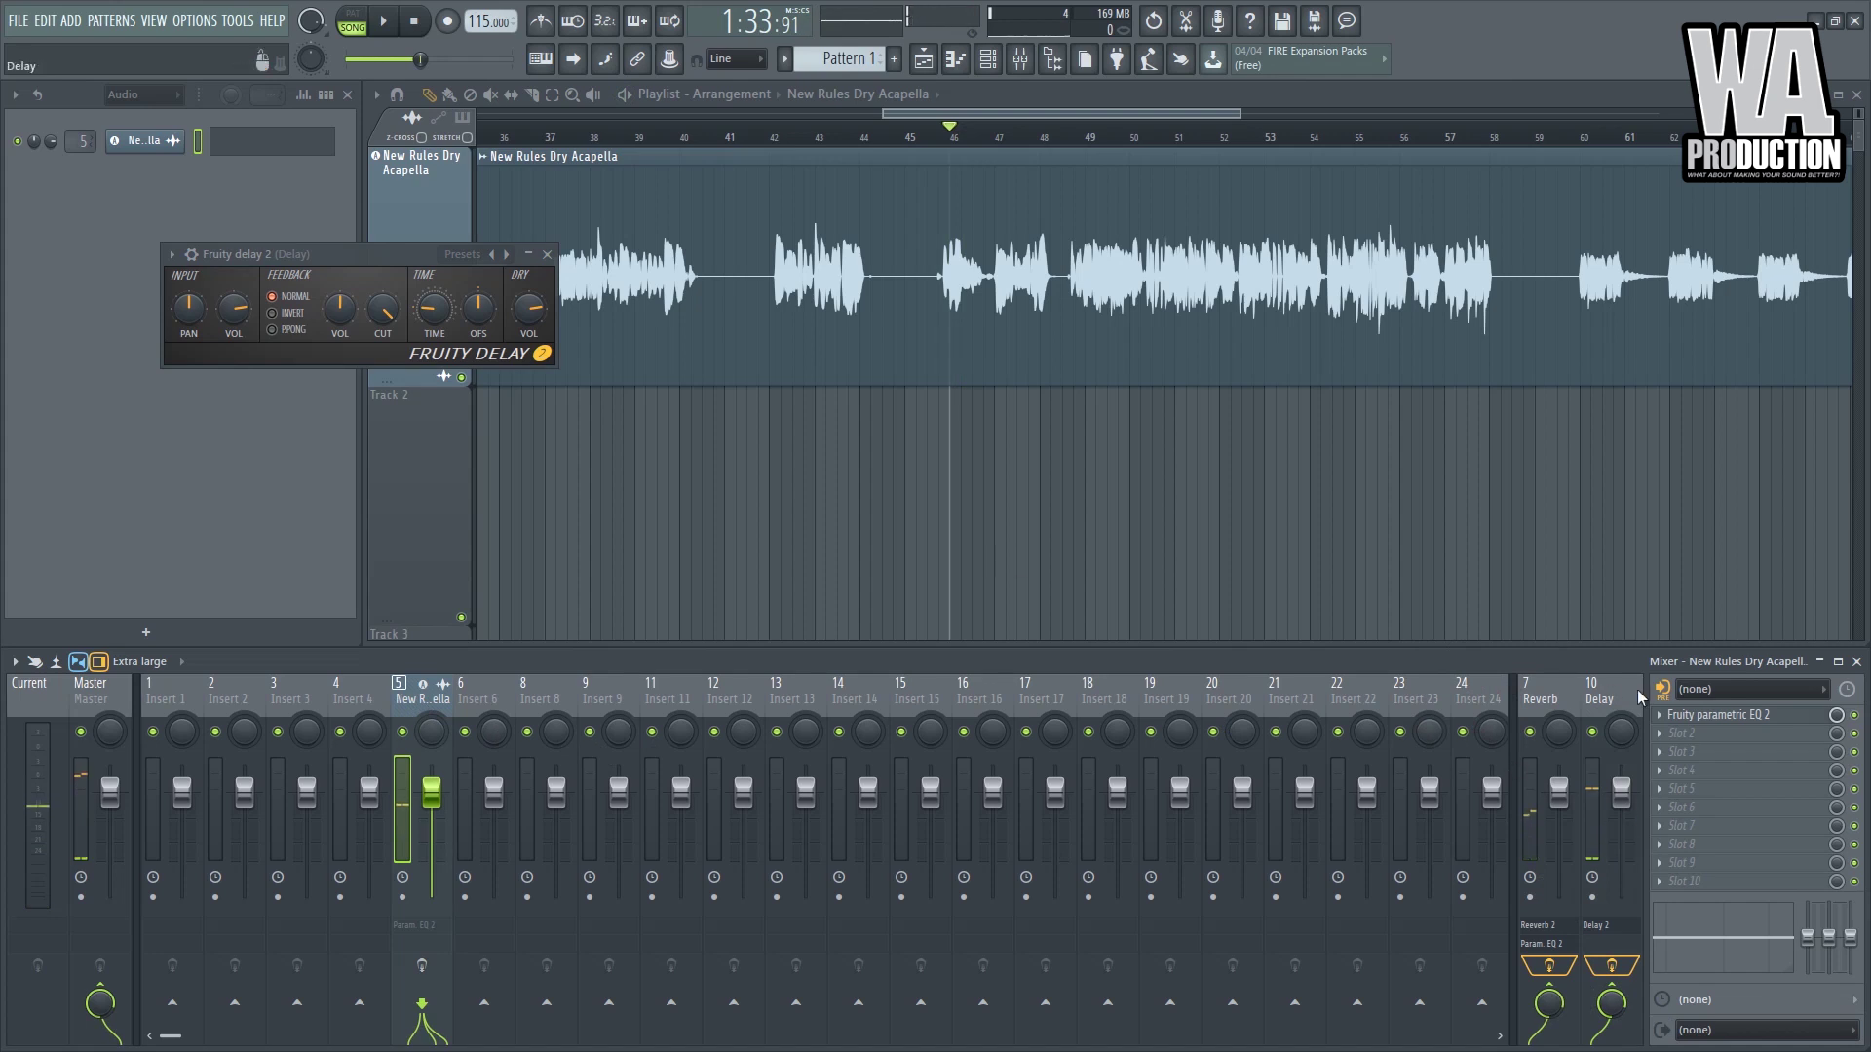
# - Add Fruity Parametric EQ 2 in Delay slot 2 with a band 1 low cut and band 7 high cut
pyautogui.click(1610, 698)
pyautogui.click(1697, 733)
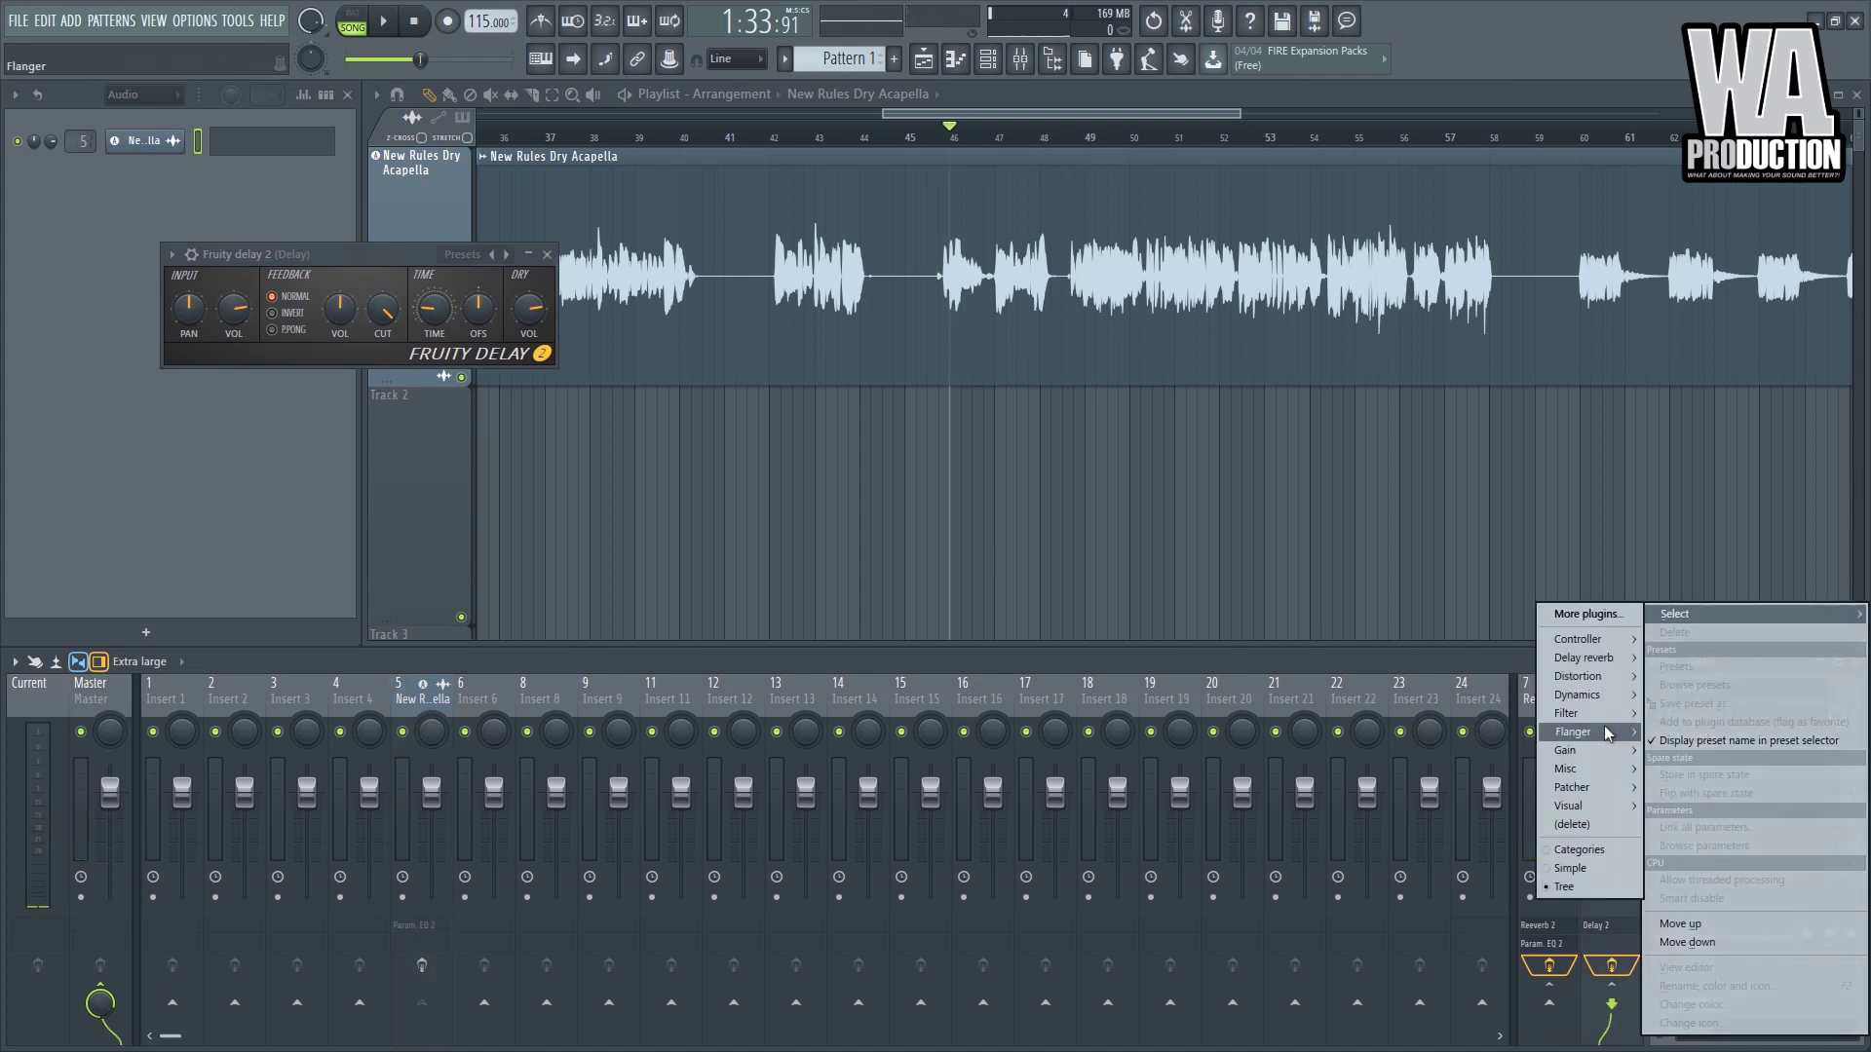
pyautogui.moveTo(1600, 715)
pyautogui.click(1489, 769)
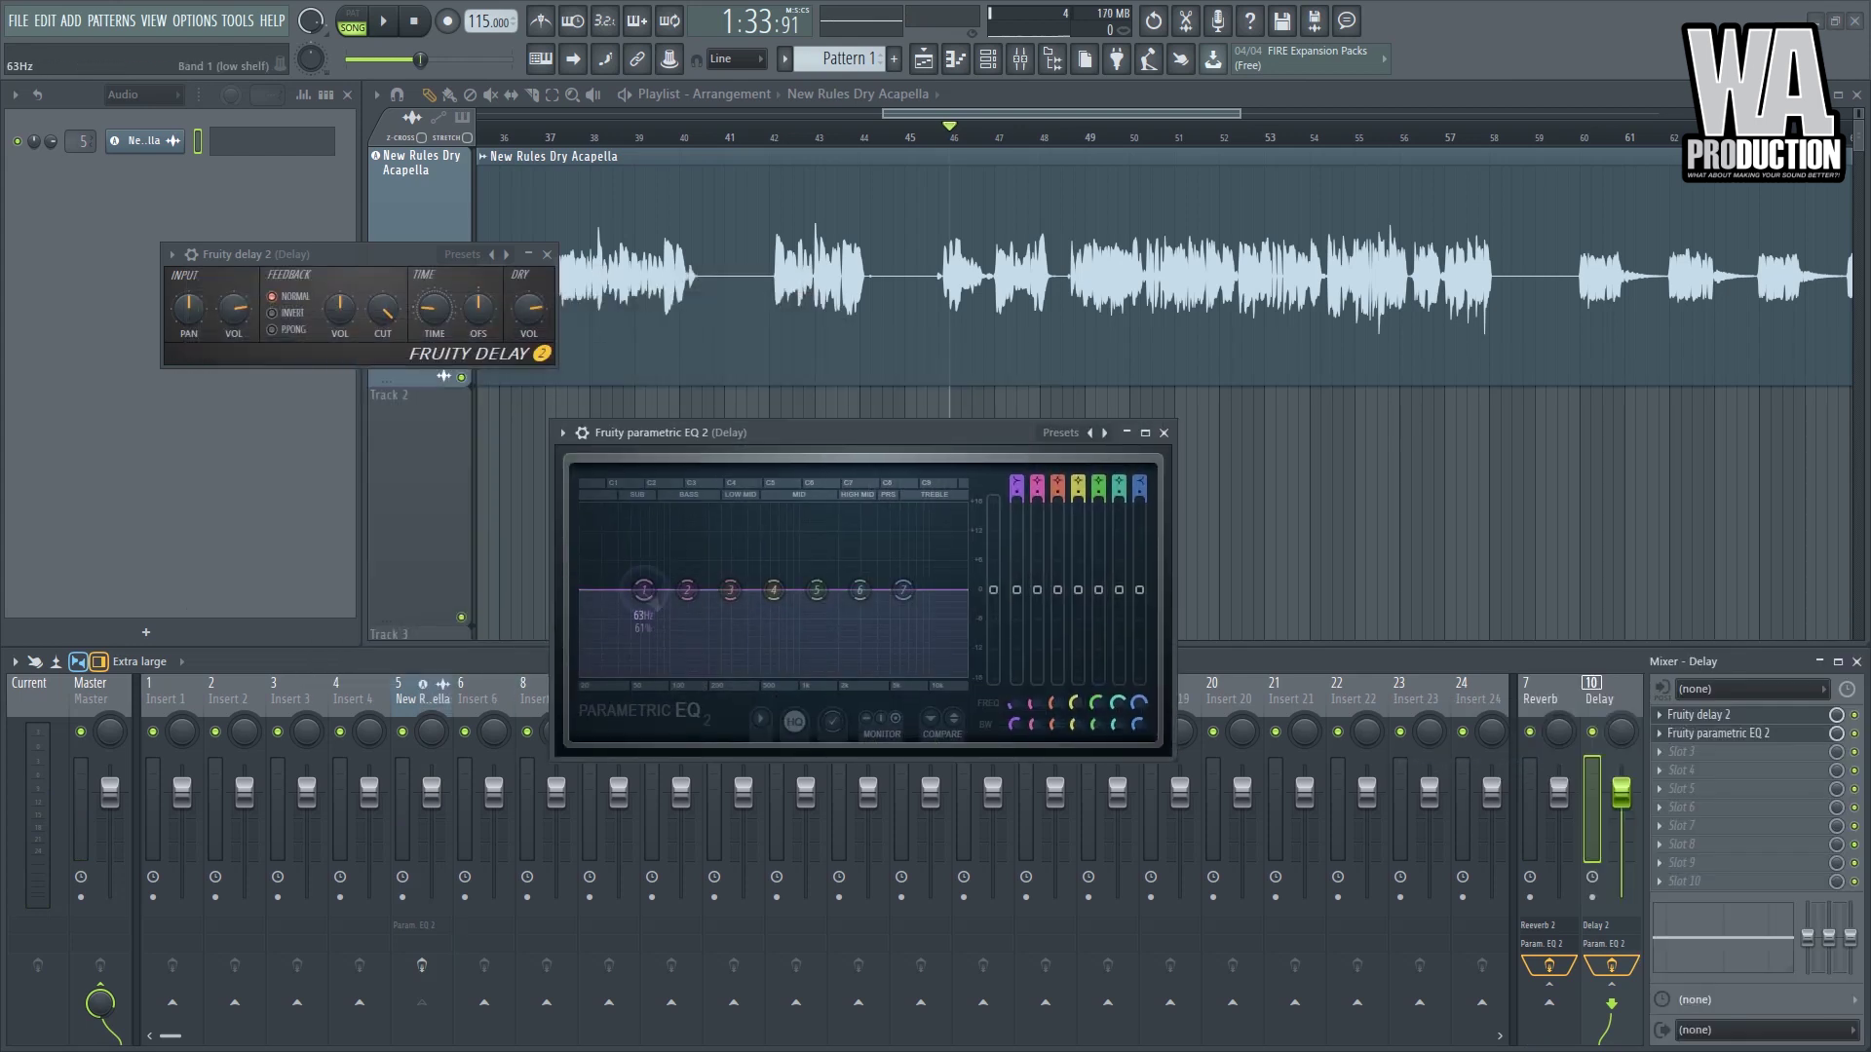
pyautogui.moveTo(644, 590); pyautogui.dragTo(704, 672)
pyautogui.press('space')
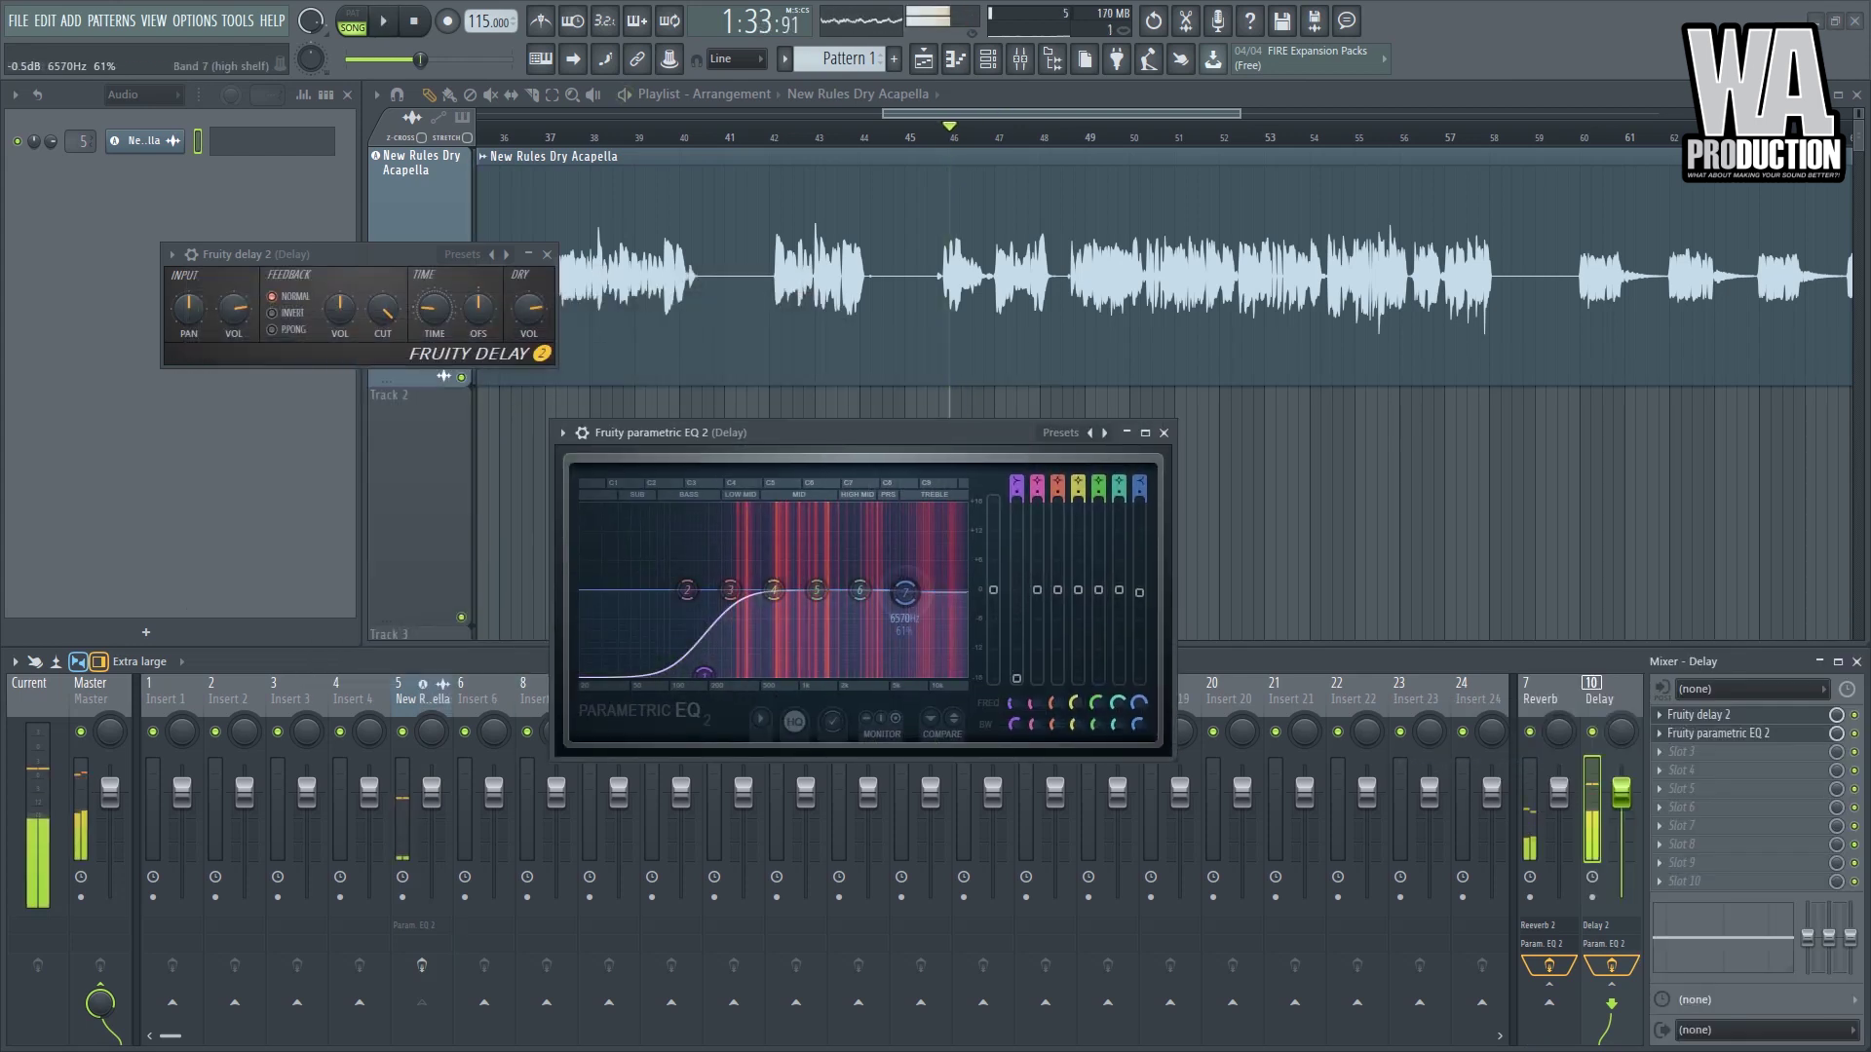
pyautogui.moveTo(942, 598); pyautogui.dragTo(902, 673)
pyautogui.press('space')
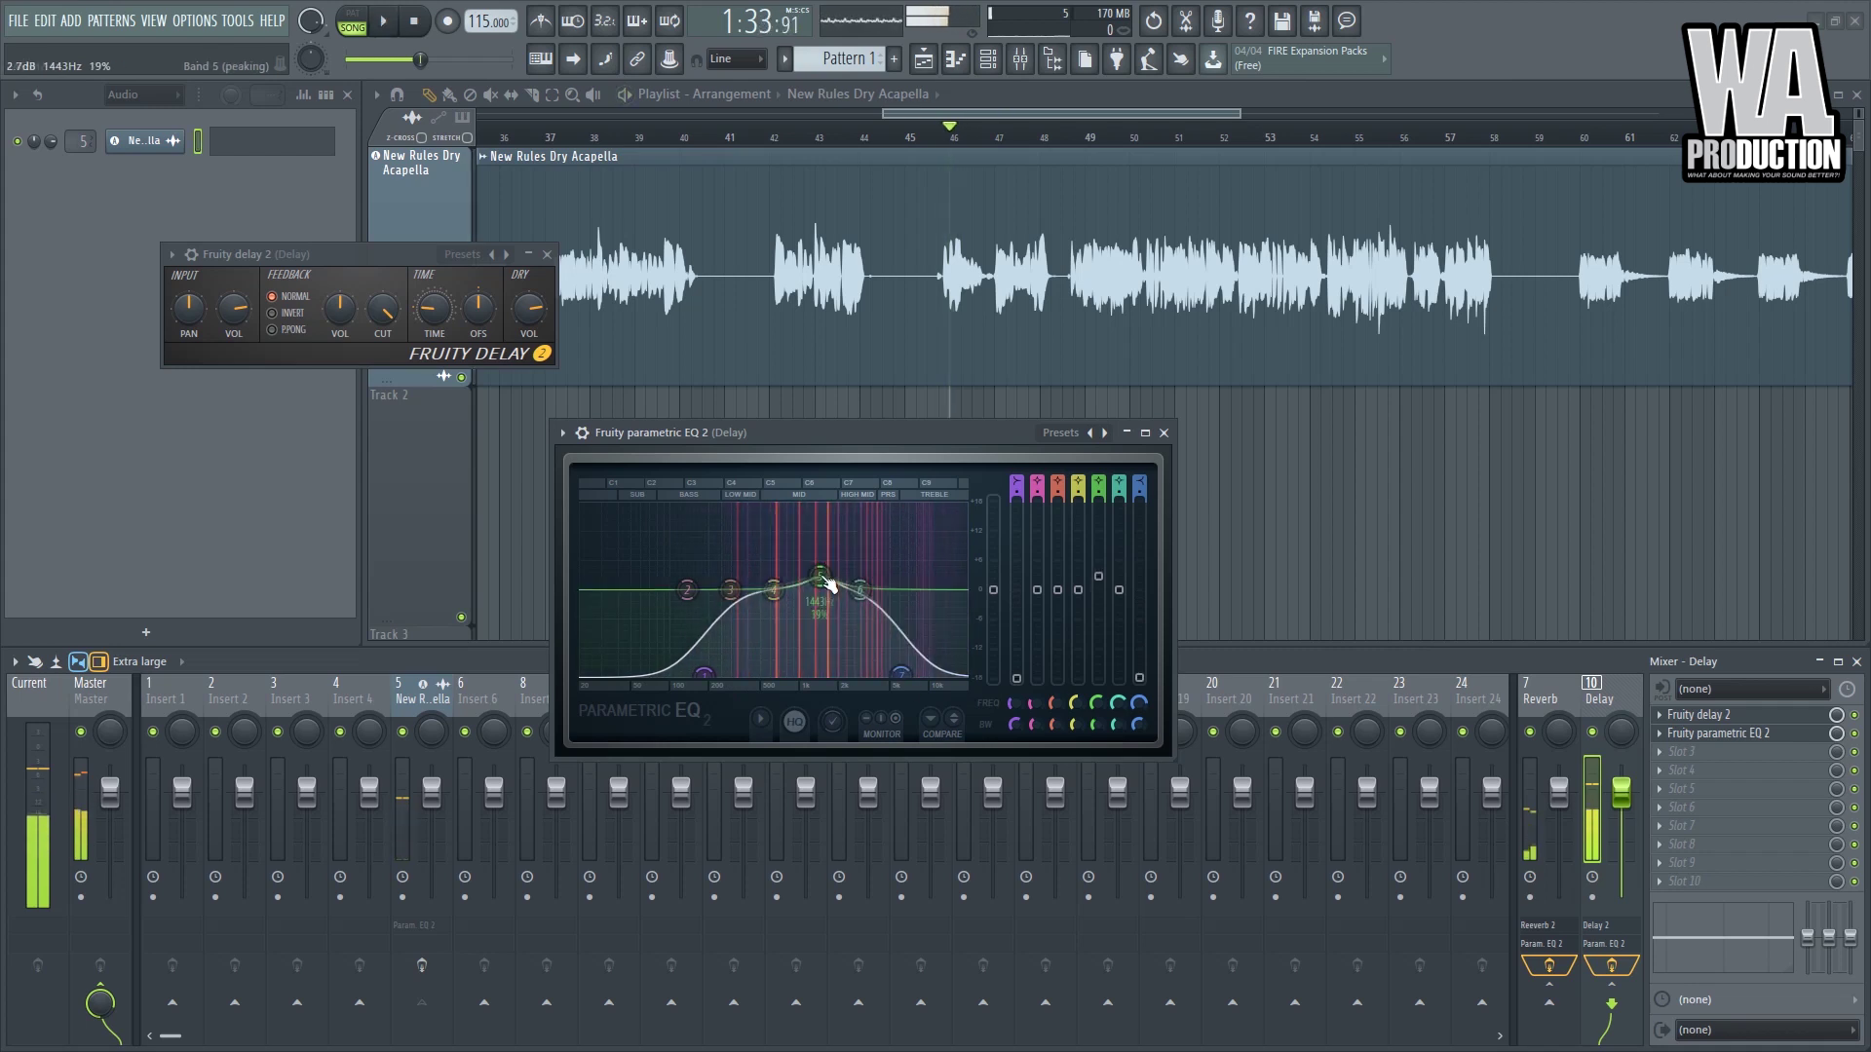
pyautogui.click(1163, 433)
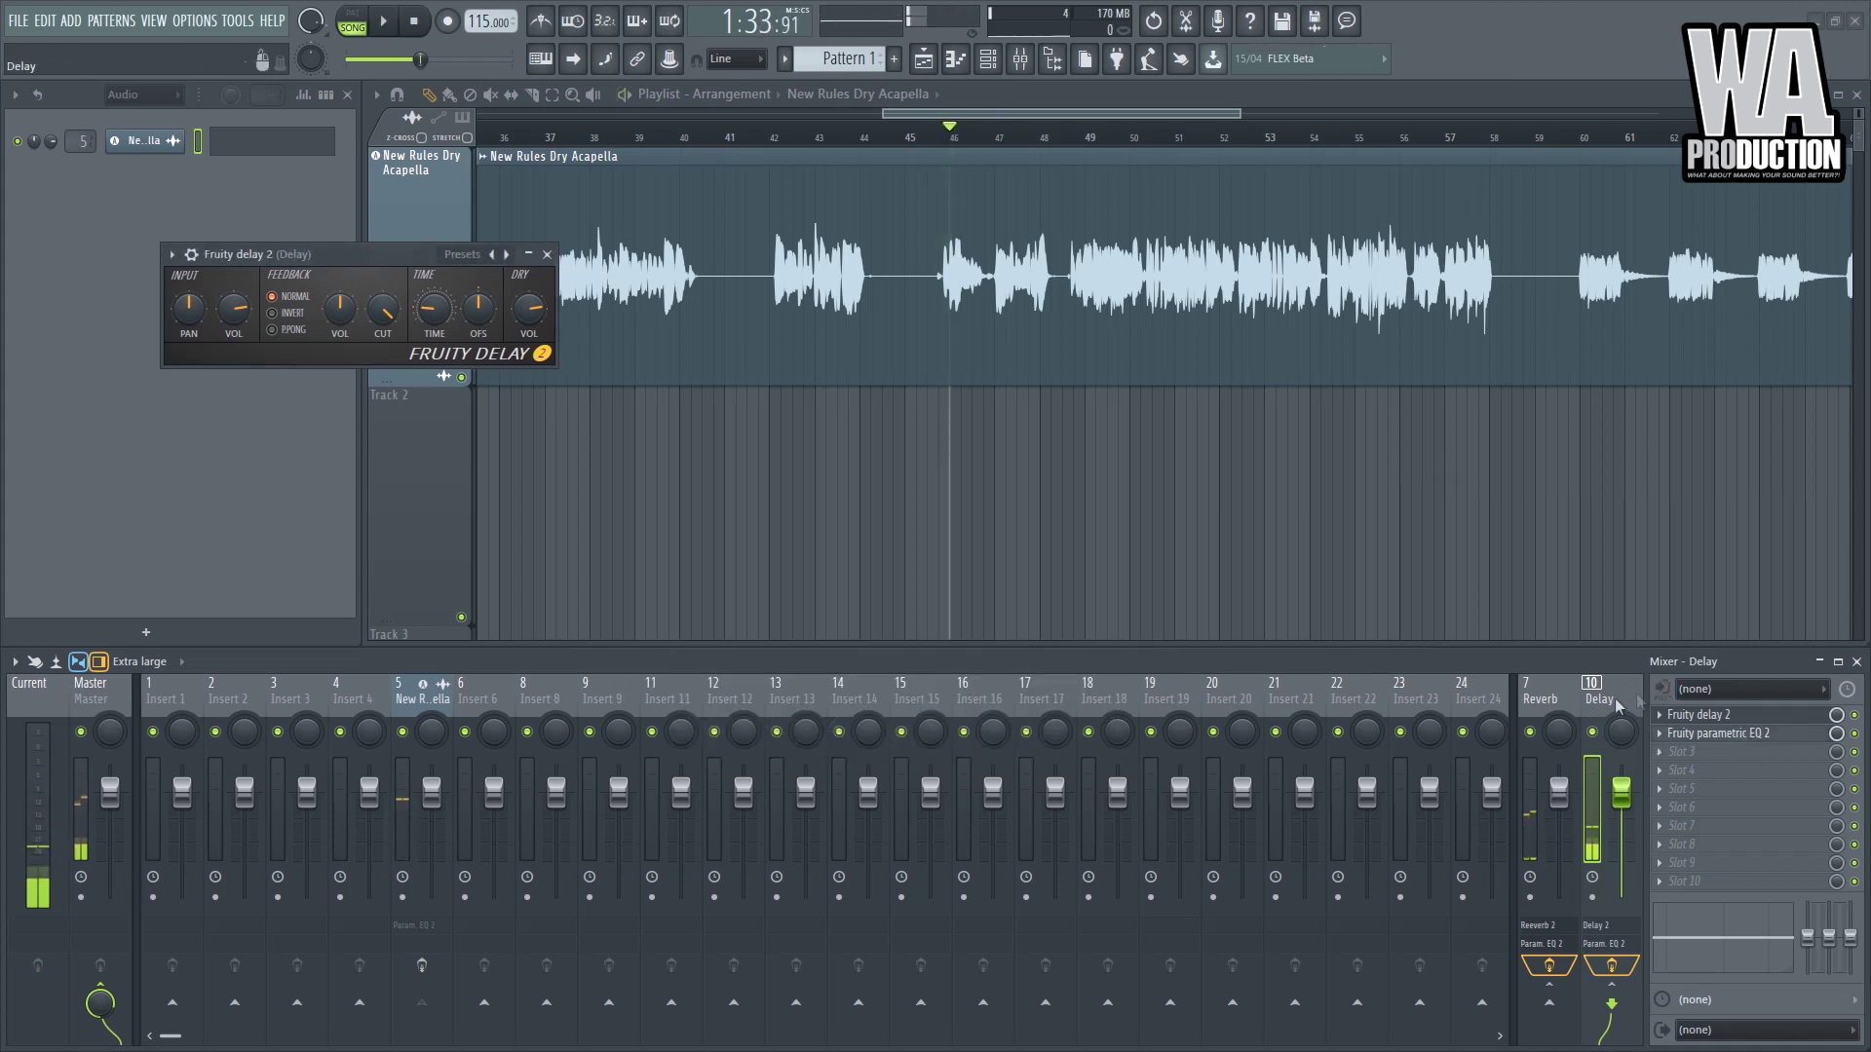
# - Add Fruity Reeverb 2 in Delay slot 3, raising wet and setting dry to 49%
pyautogui.click(1681, 752)
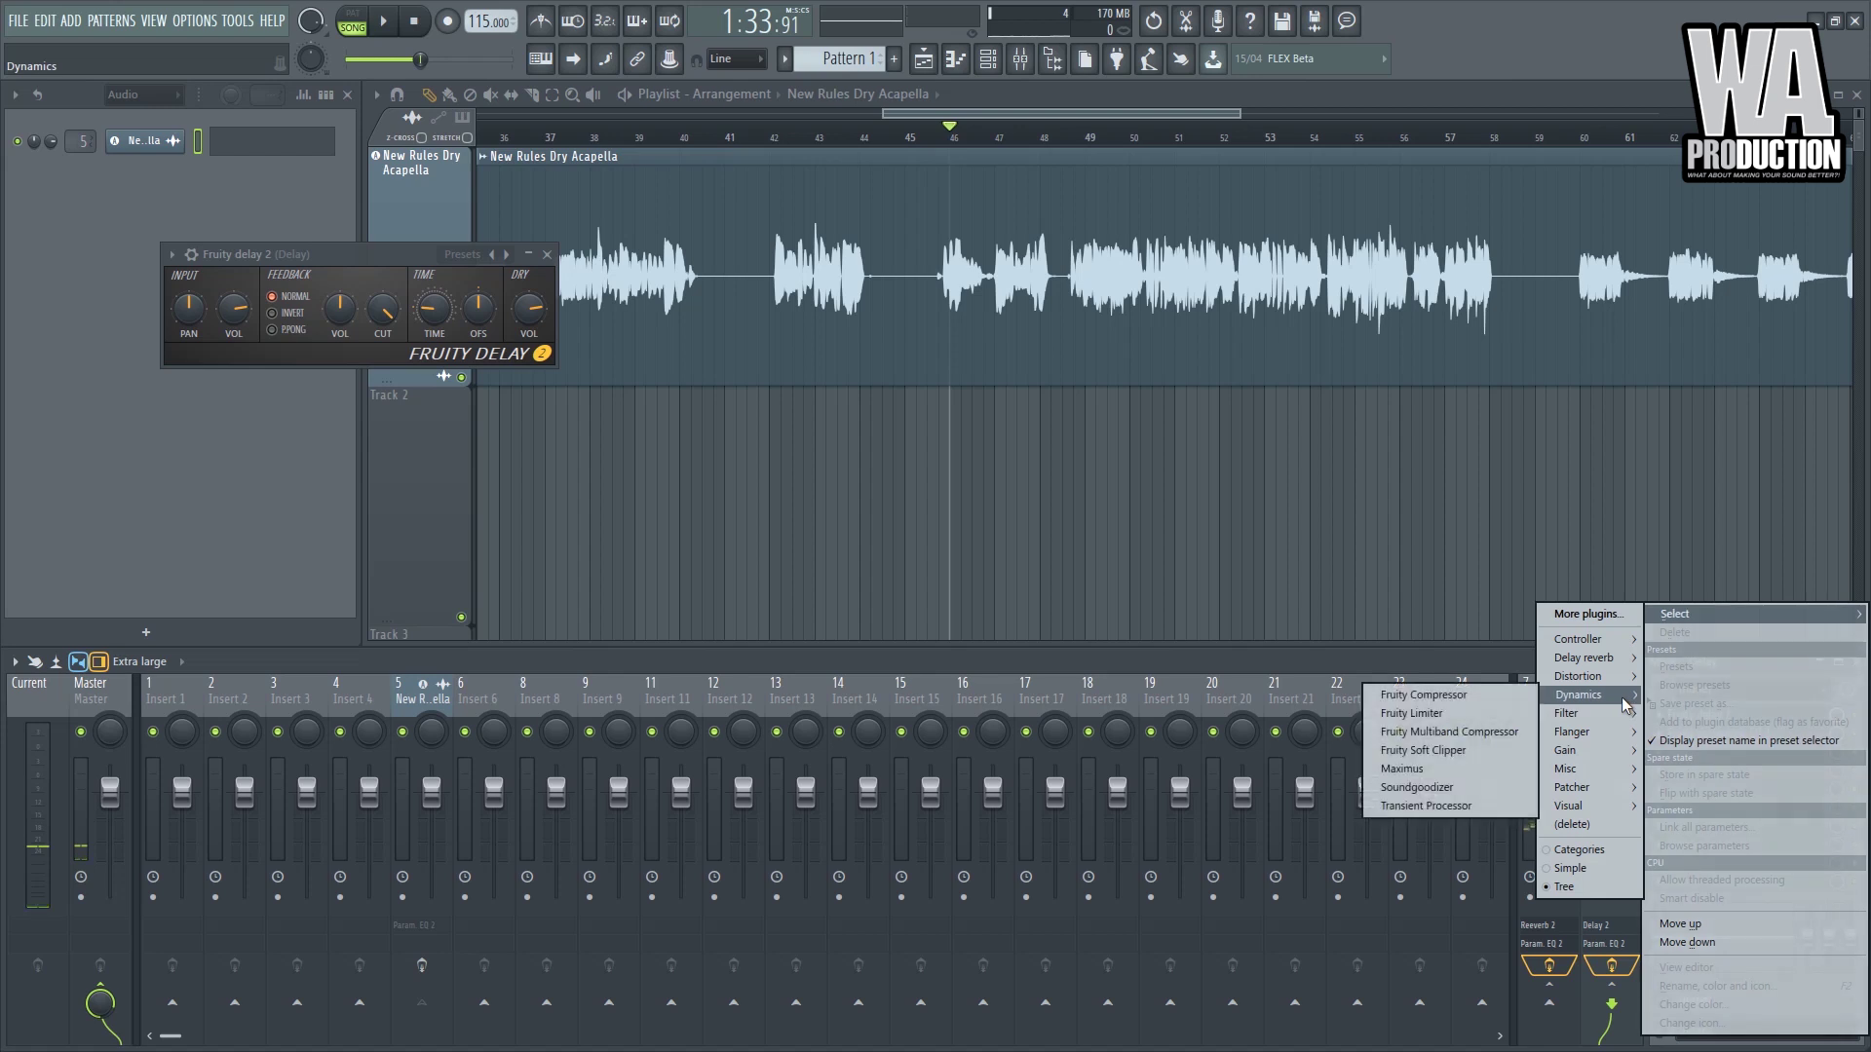
pyautogui.moveTo(1598, 658)
pyautogui.click(1481, 732)
pyautogui.press('space')
pyautogui.press('space')
pyautogui.moveTo(354, 101); pyautogui.dragTo(950, 388)
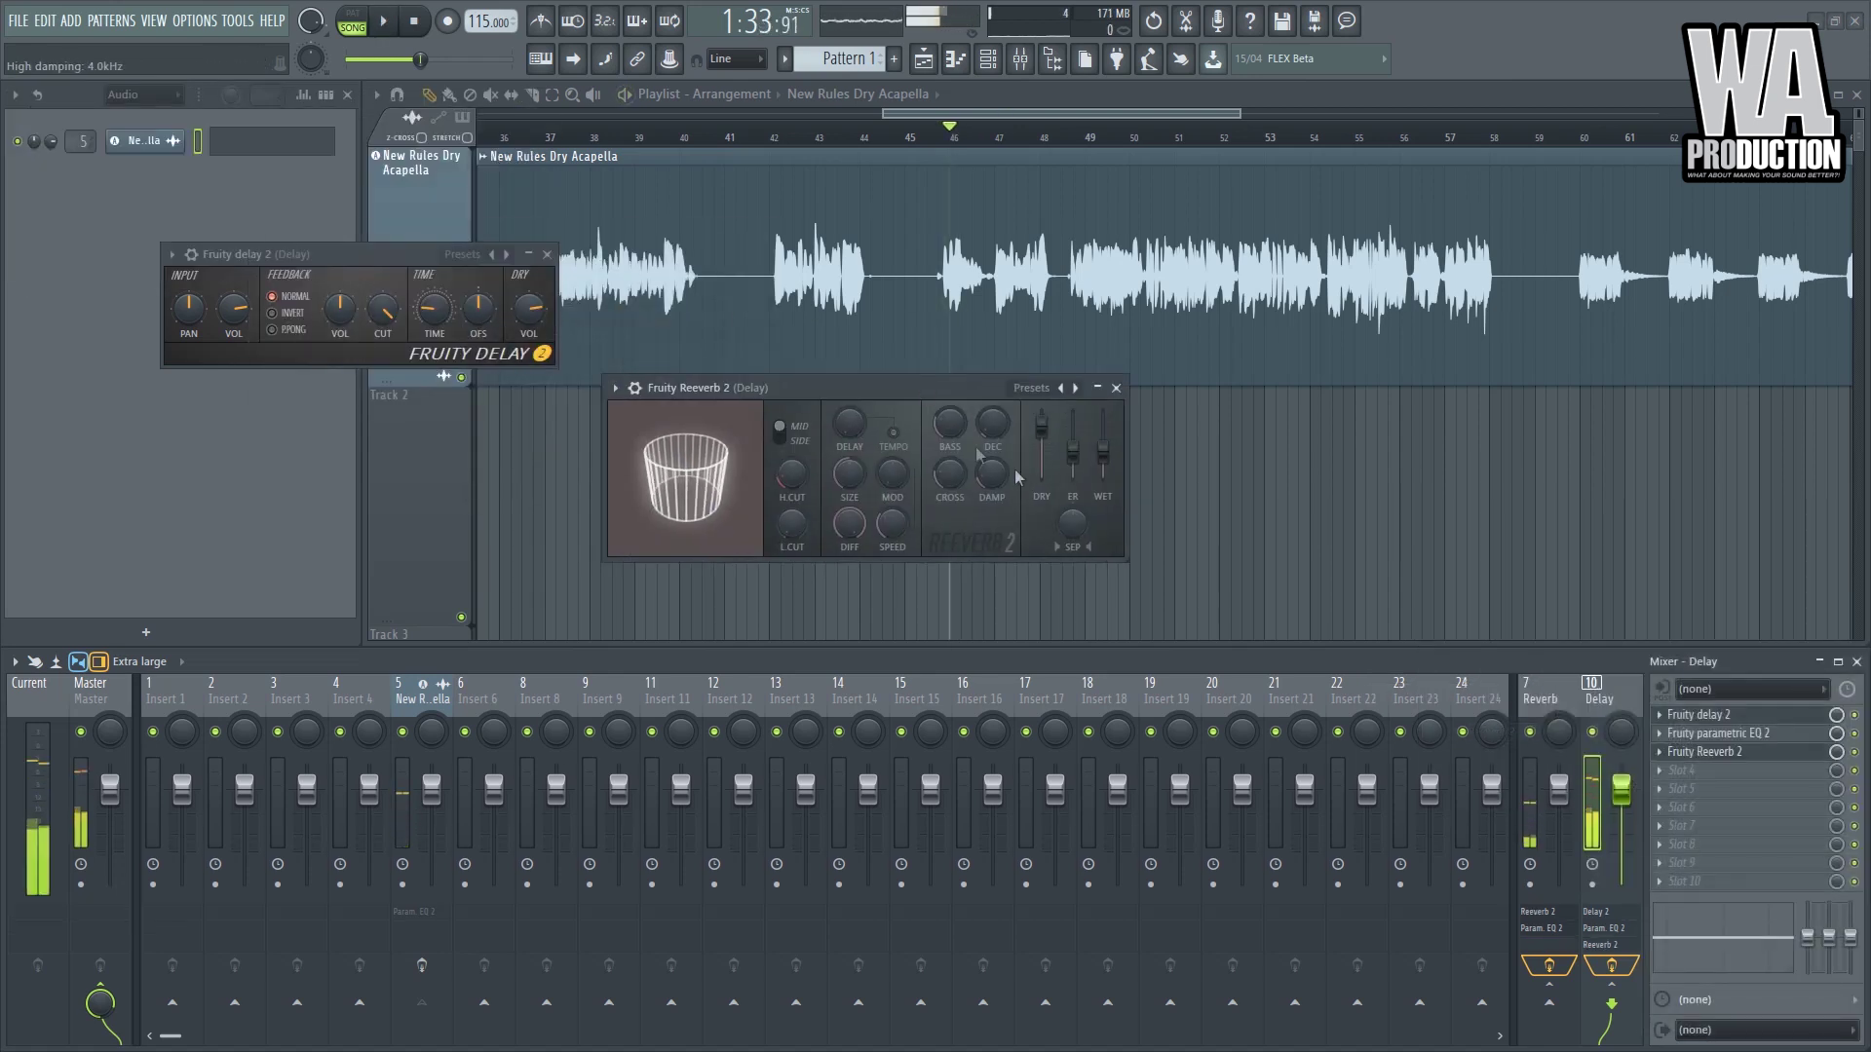
pyautogui.moveTo(1041, 426); pyautogui.dragTo(1103, 456)
pyautogui.press('space')
pyautogui.press('space')
pyautogui.press('space')
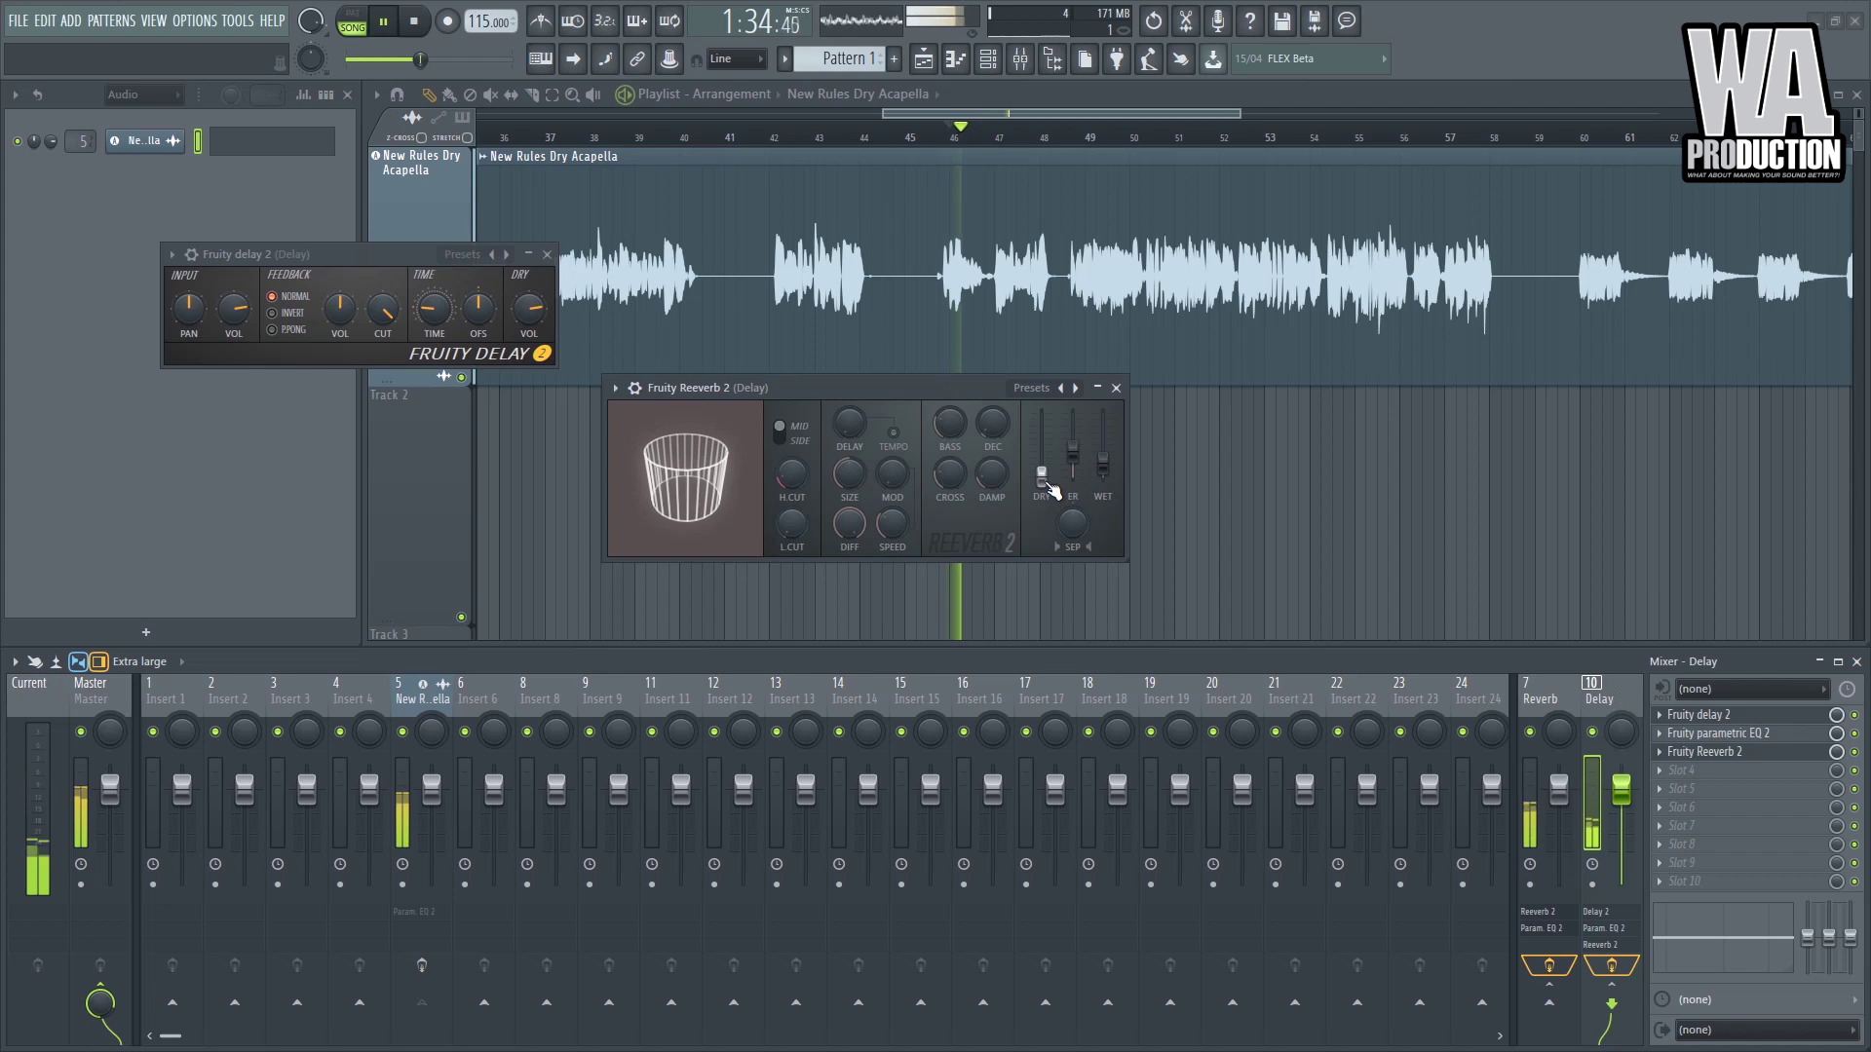
pyautogui.press('space')
pyautogui.moveTo(1041, 476); pyautogui.dragTo(1041, 450)
pyautogui.press('space')
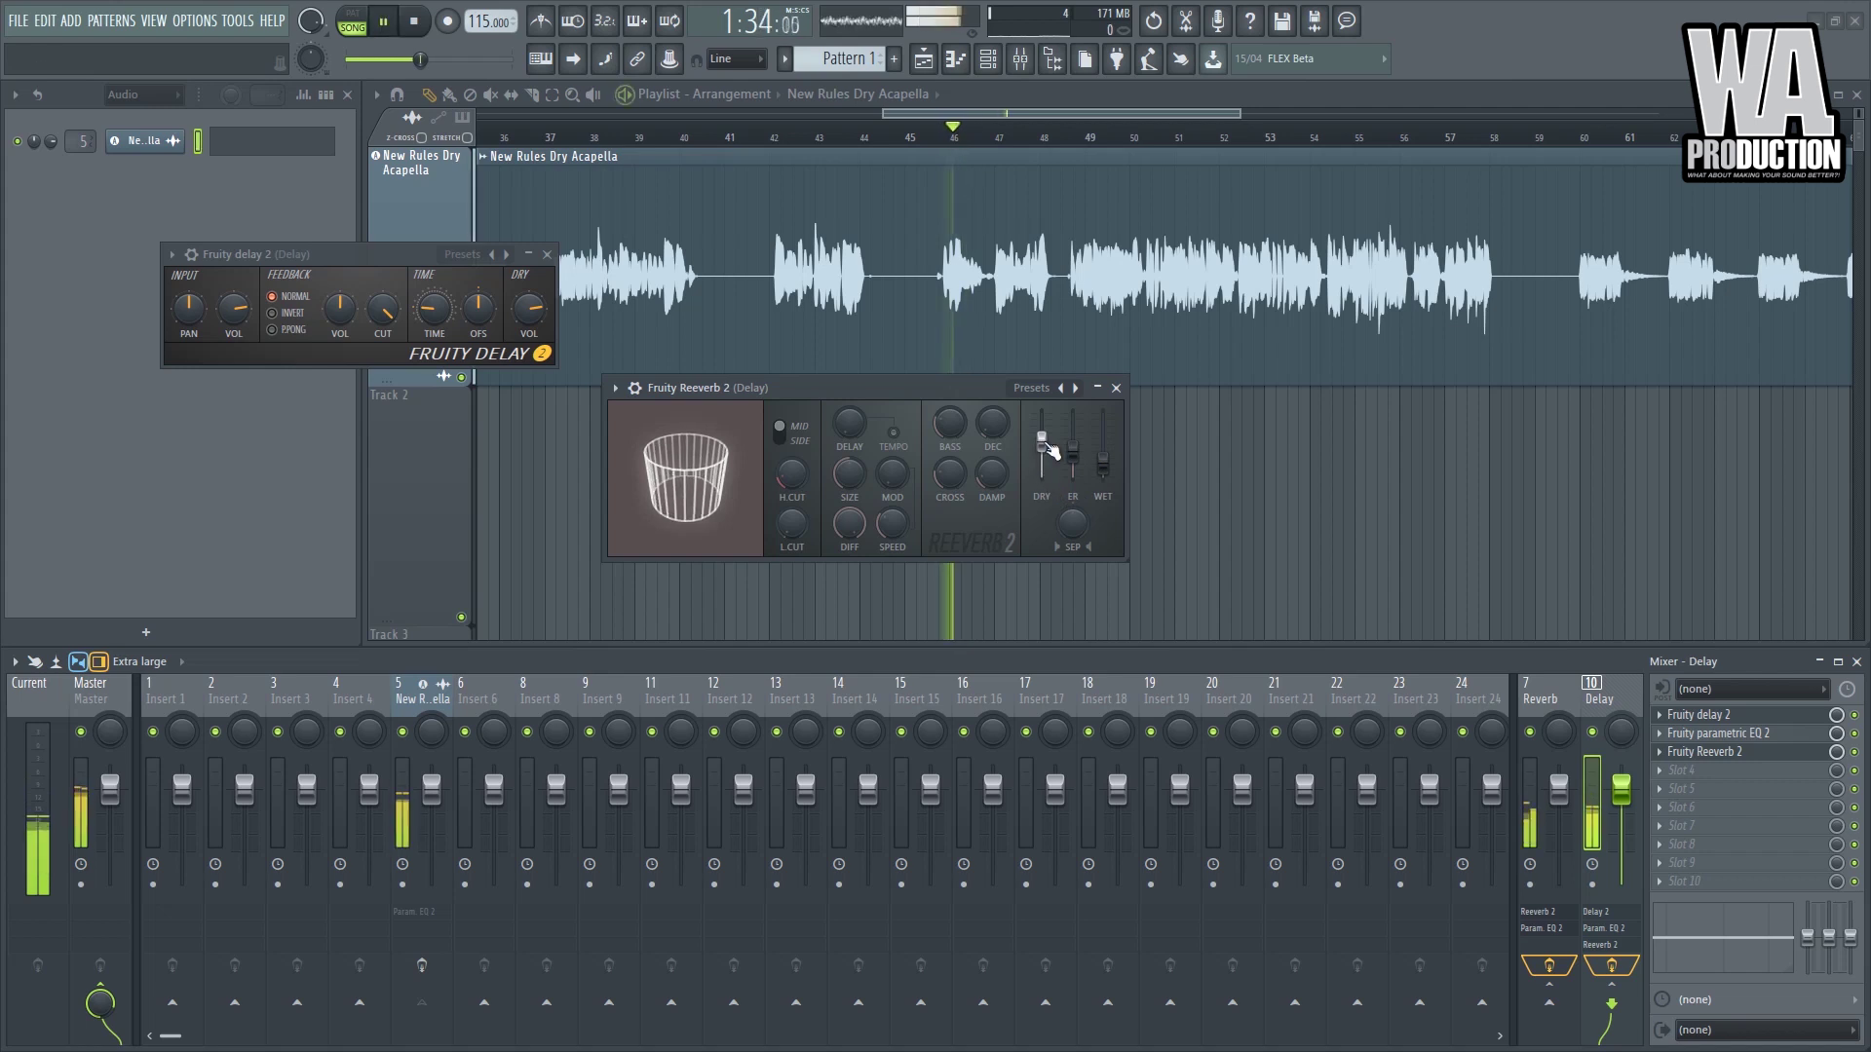
pyautogui.press('space')
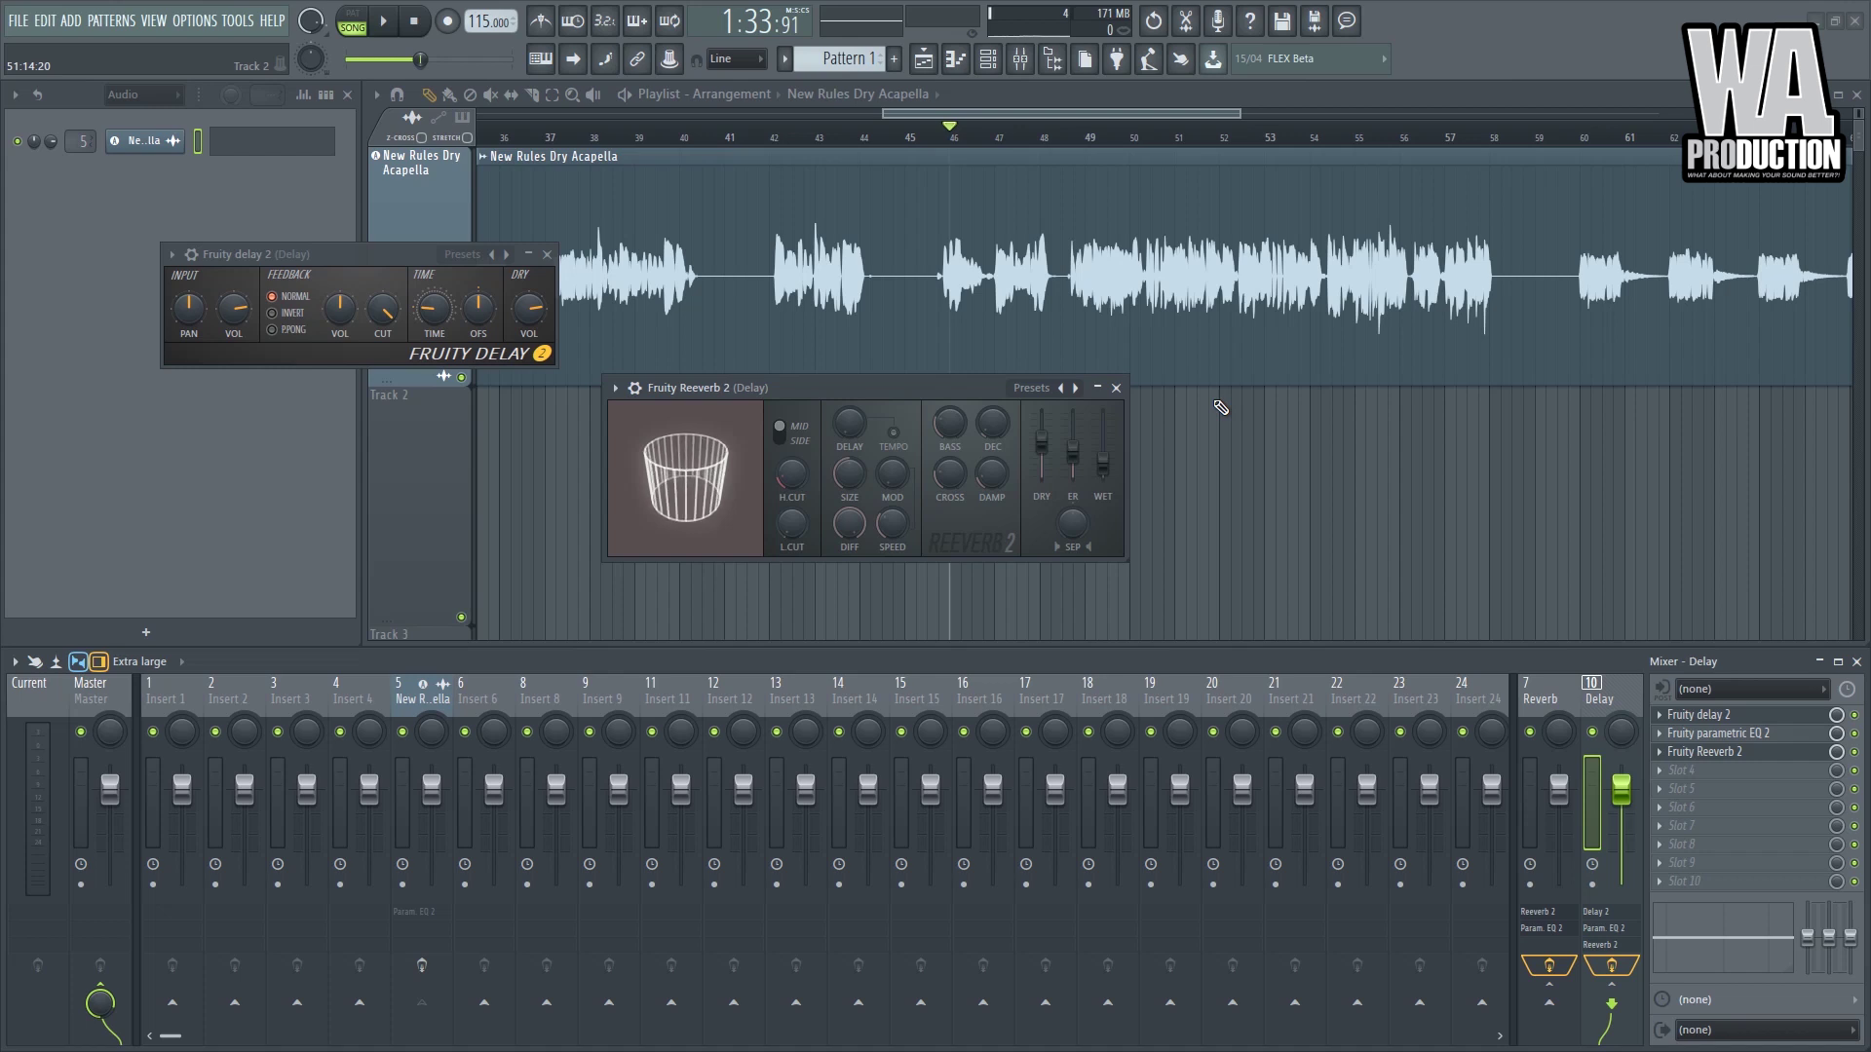
# - Select mixer insert 5, New Rules Dry Acapella, to show its FX slots
pyautogui.click(423, 698)
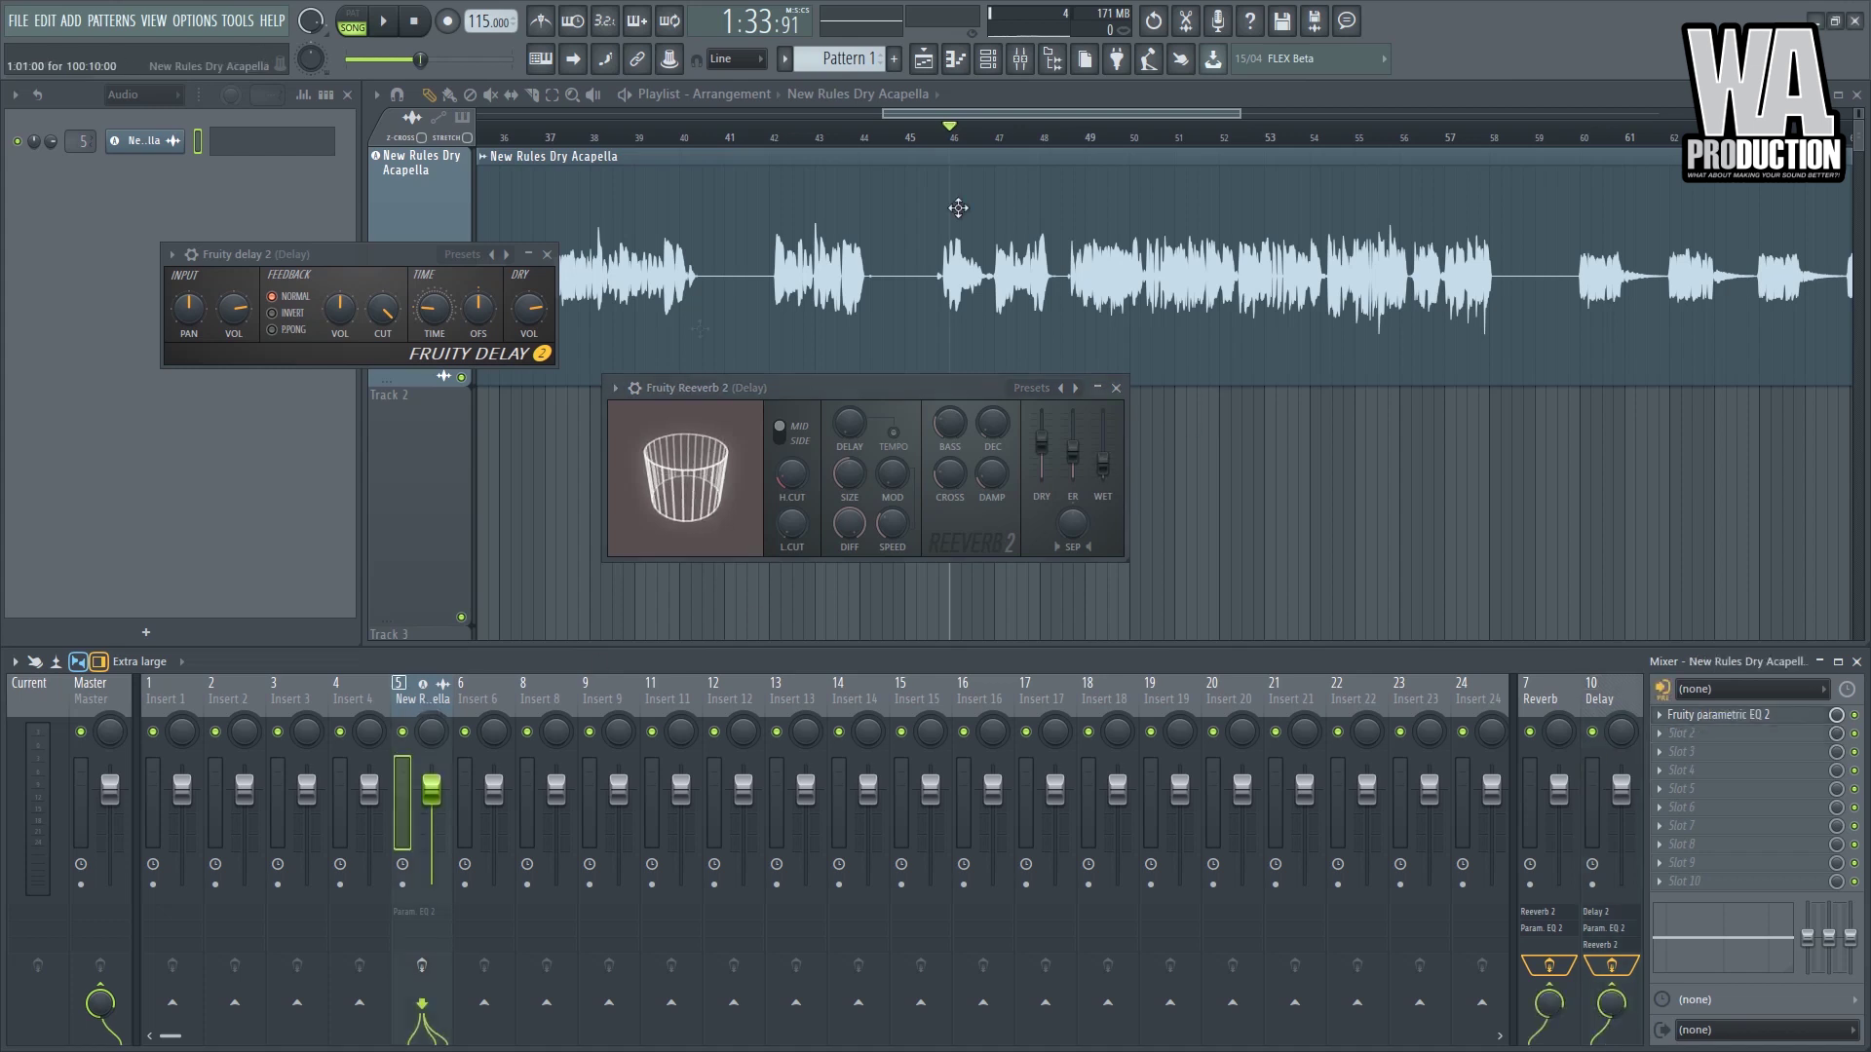